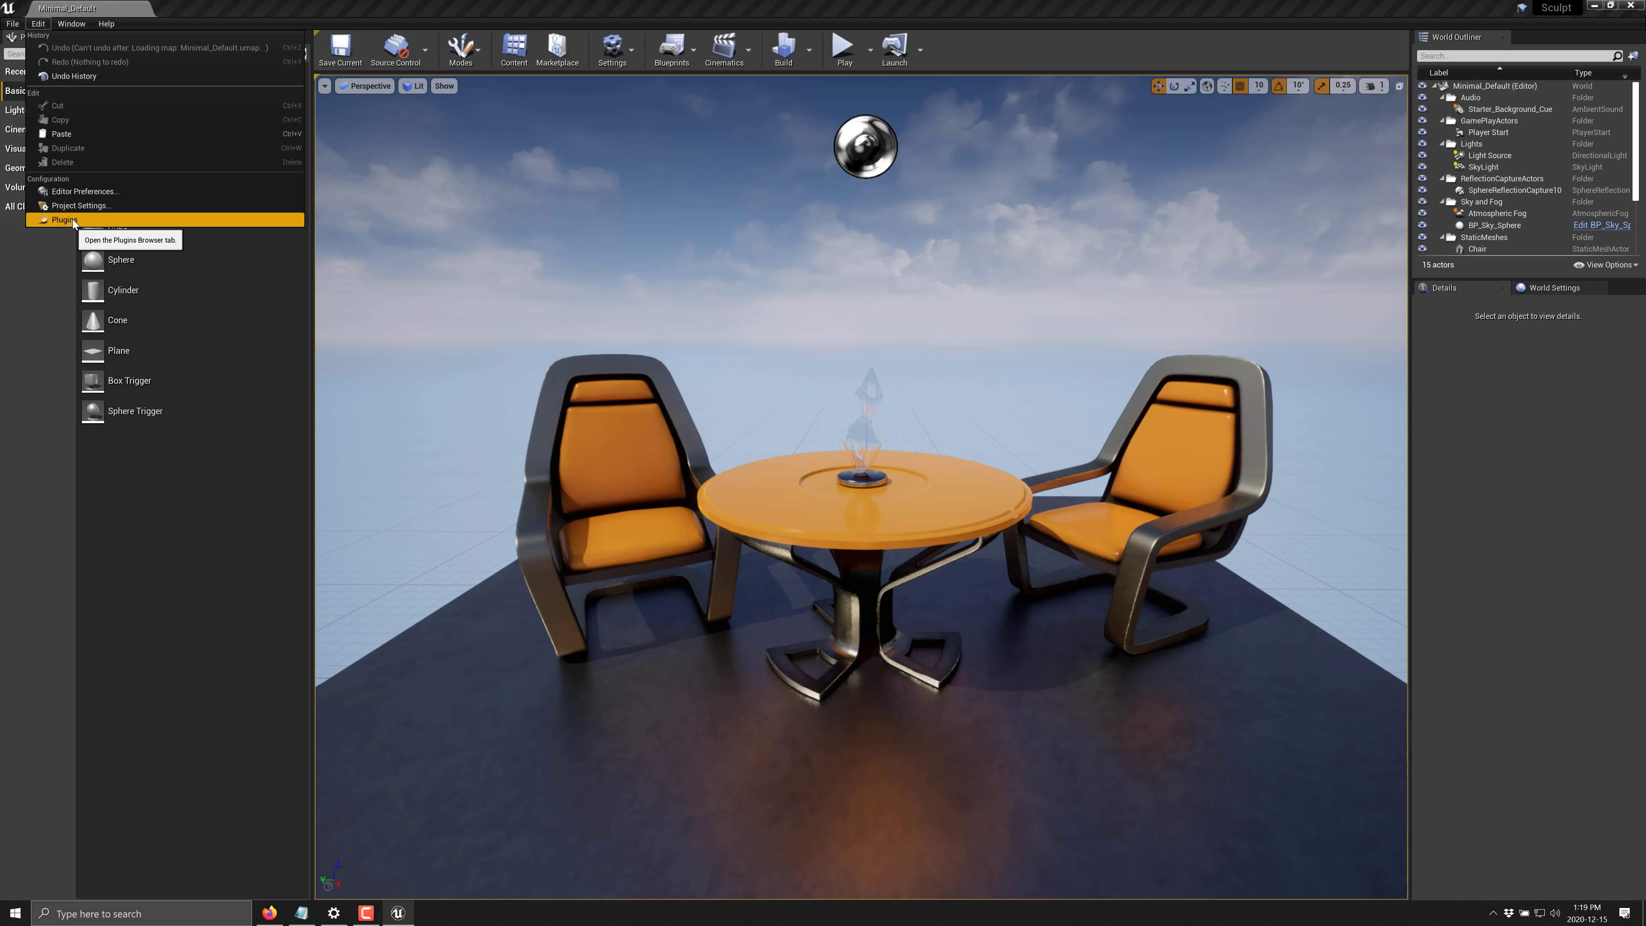
Search the plugin browser for "mesh" and check the Modeling Tools Editor Mode plugin
click(72, 219)
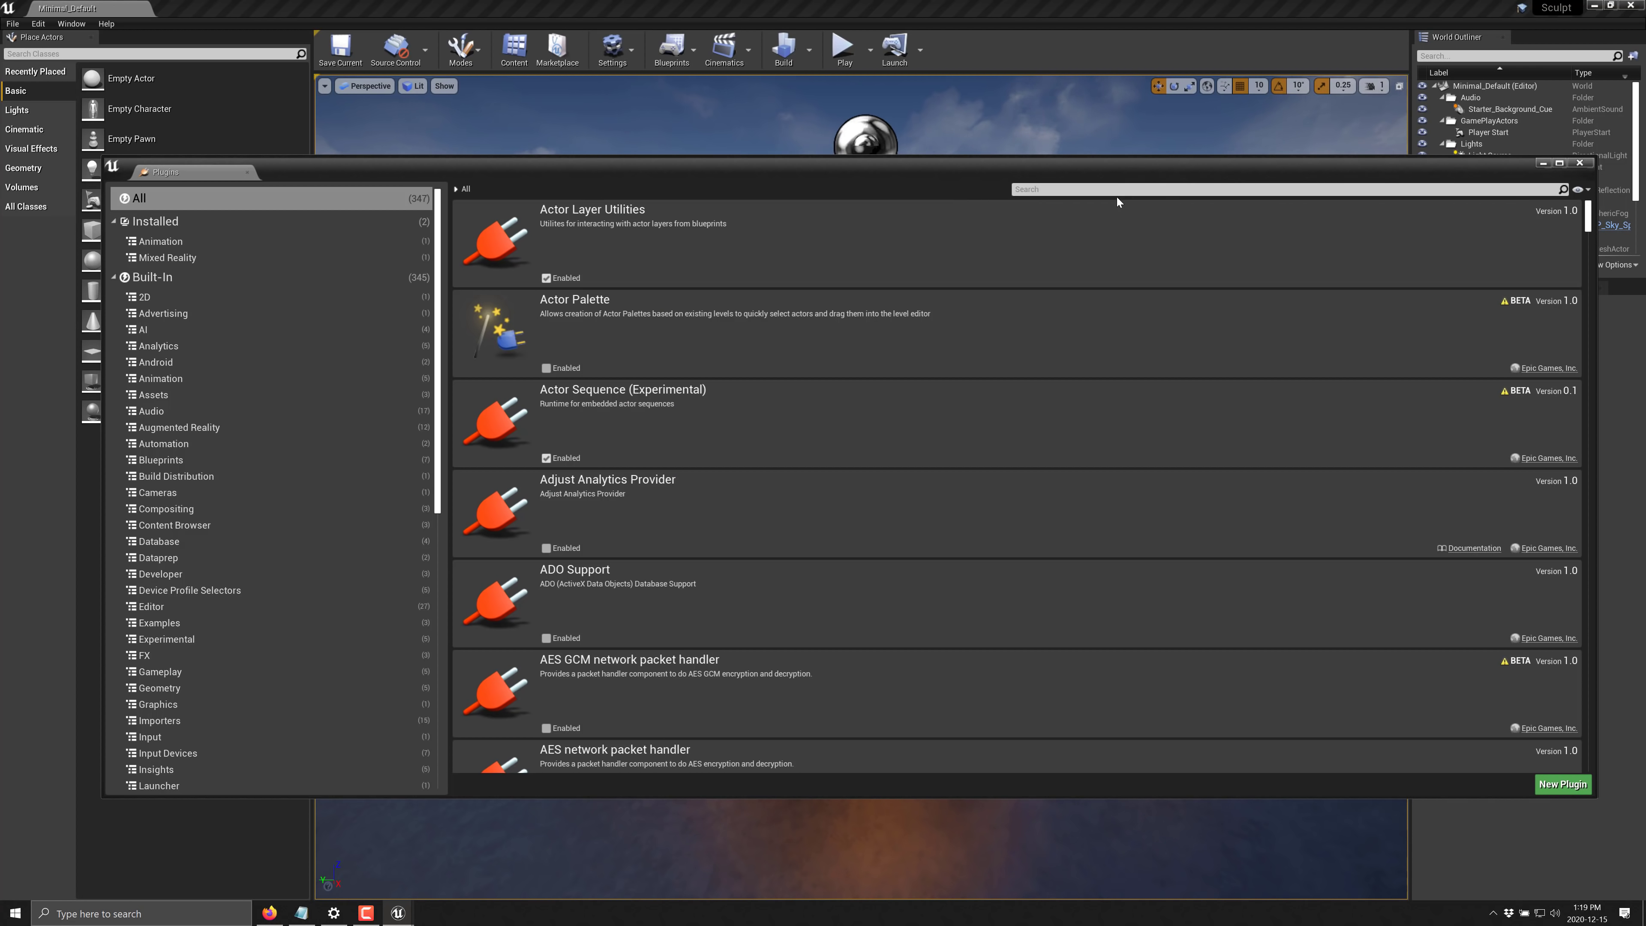
text(mesh)
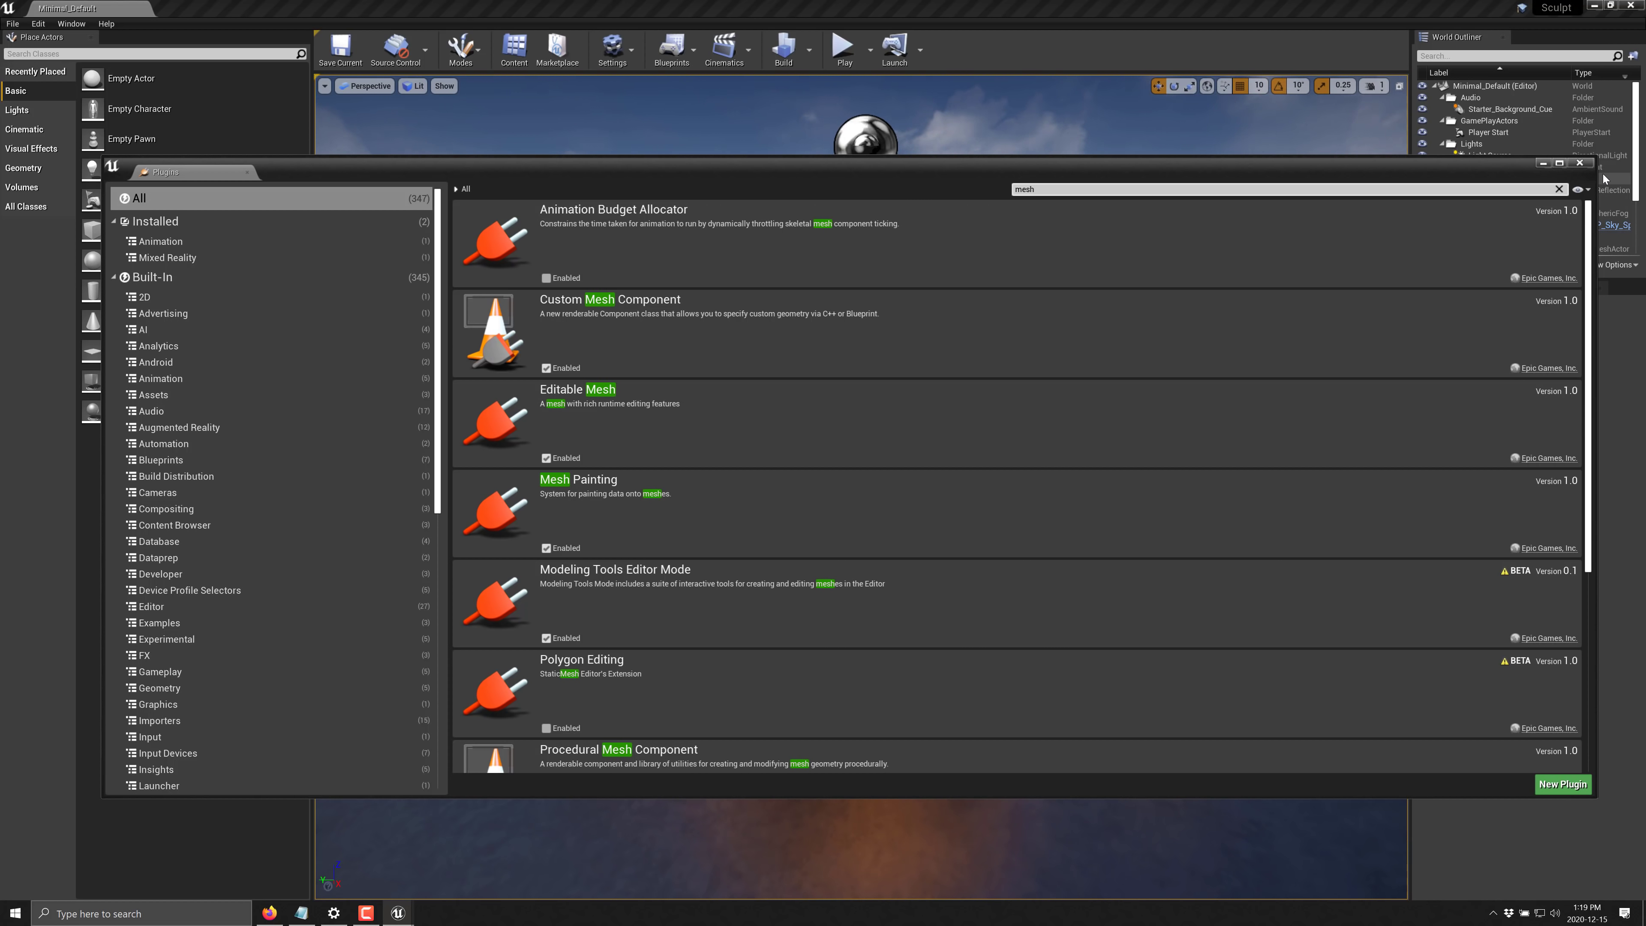
click(1579, 163)
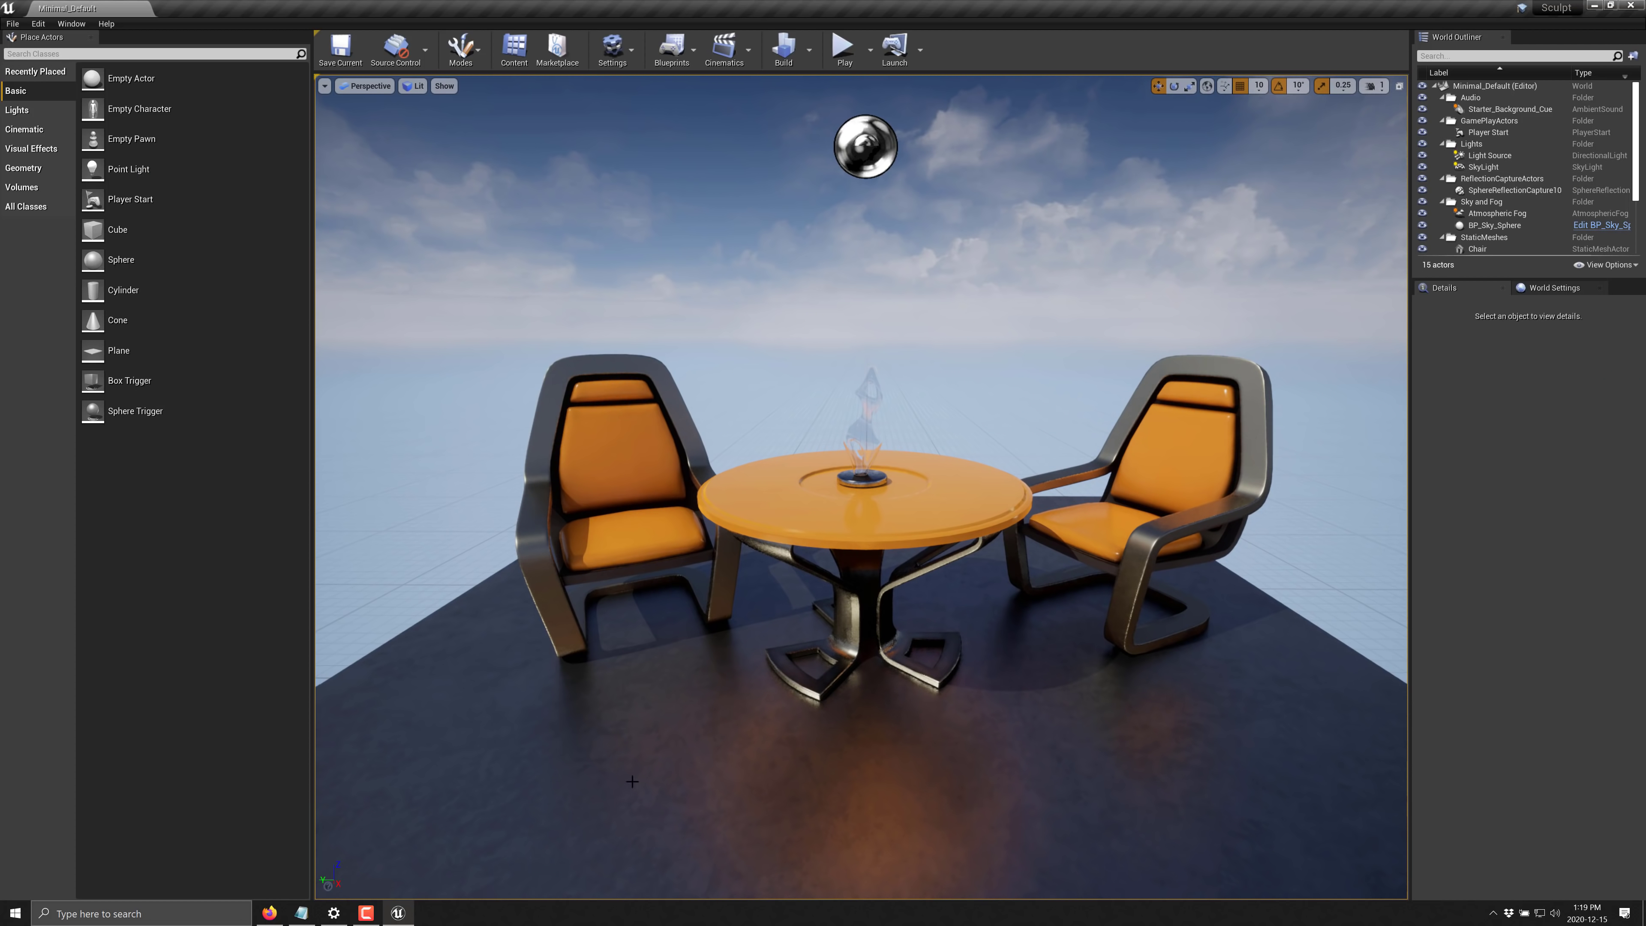
Create a new level from the template with a floor and sky, and switch the editor to Modeling mode
click(13, 23)
click(33, 50)
click(732, 424)
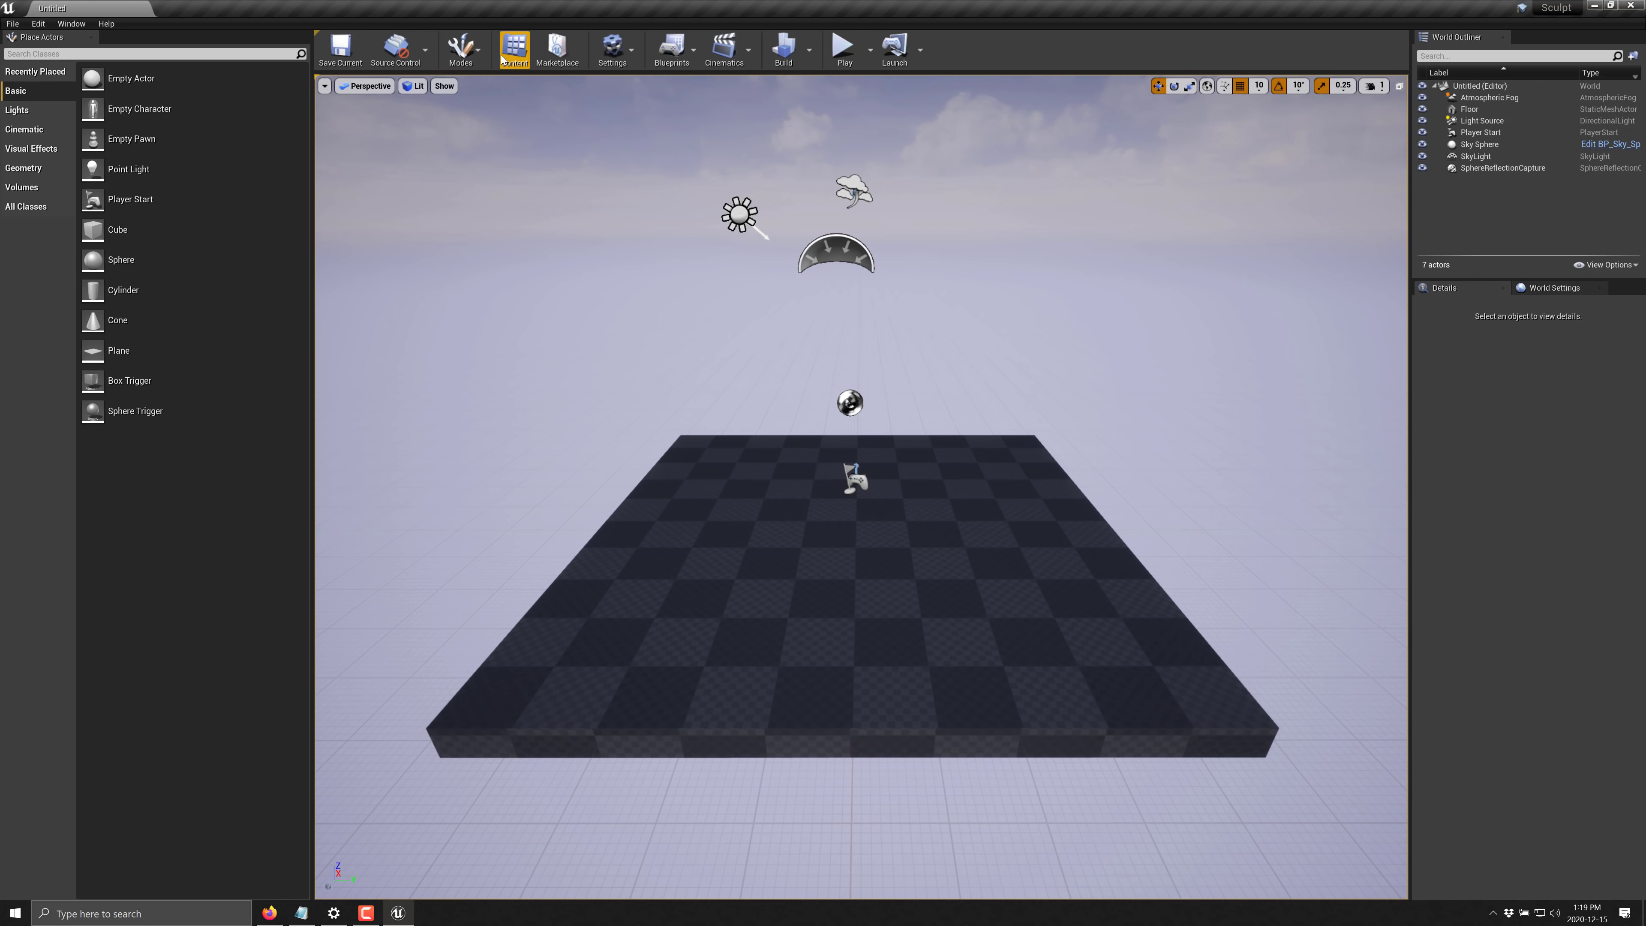
click(481, 50)
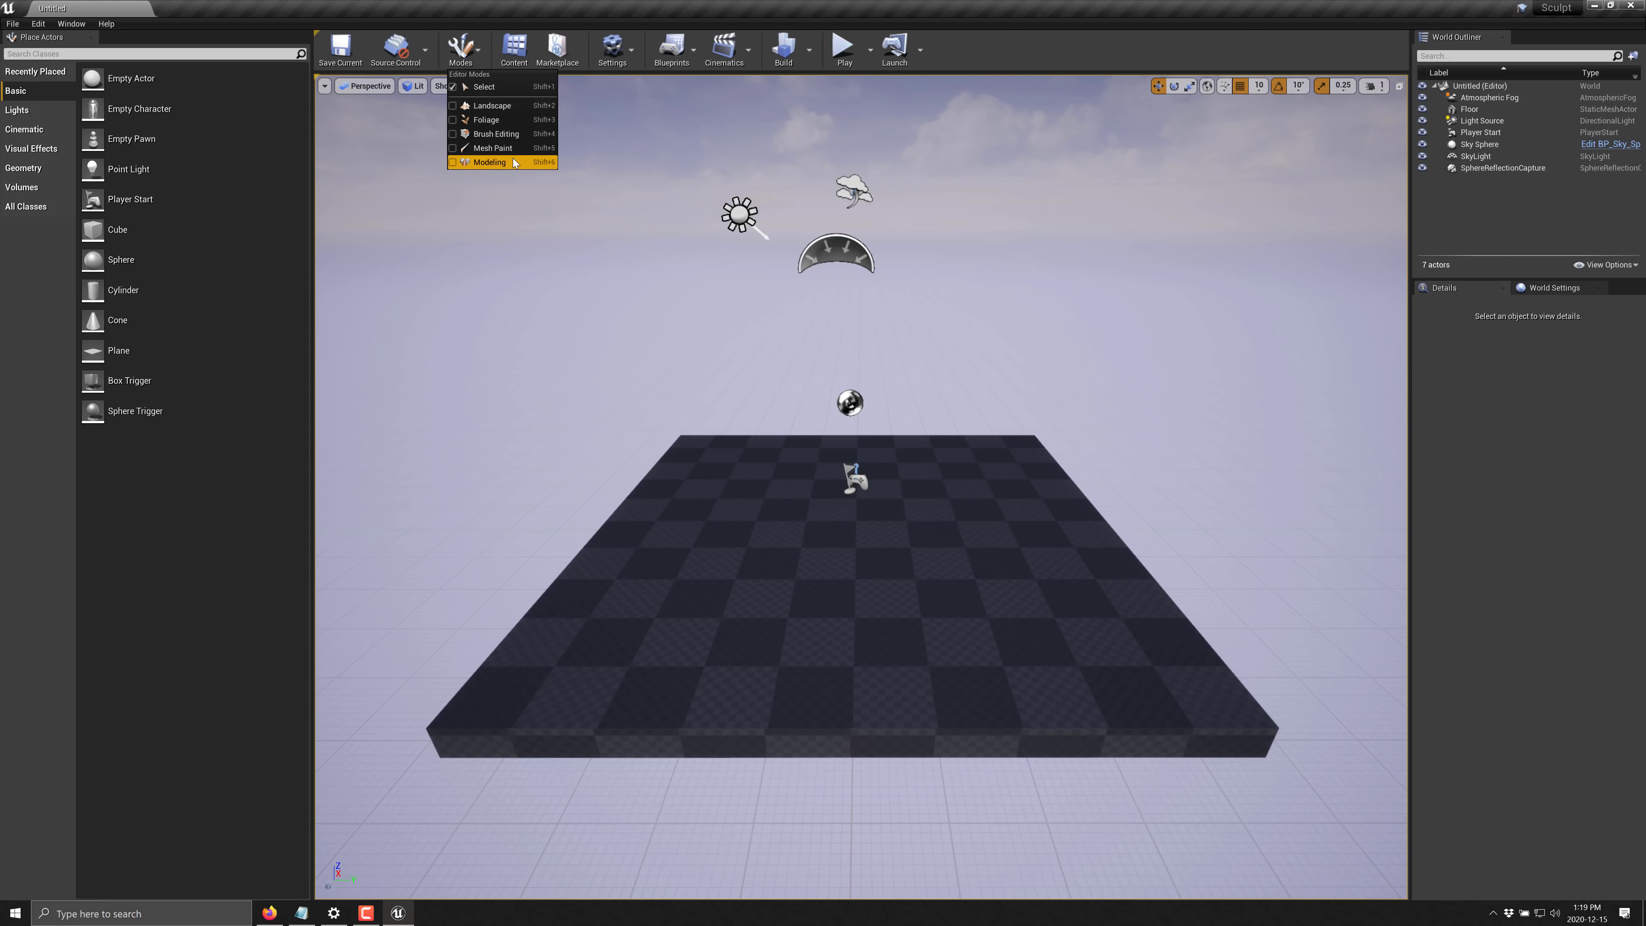
click(489, 162)
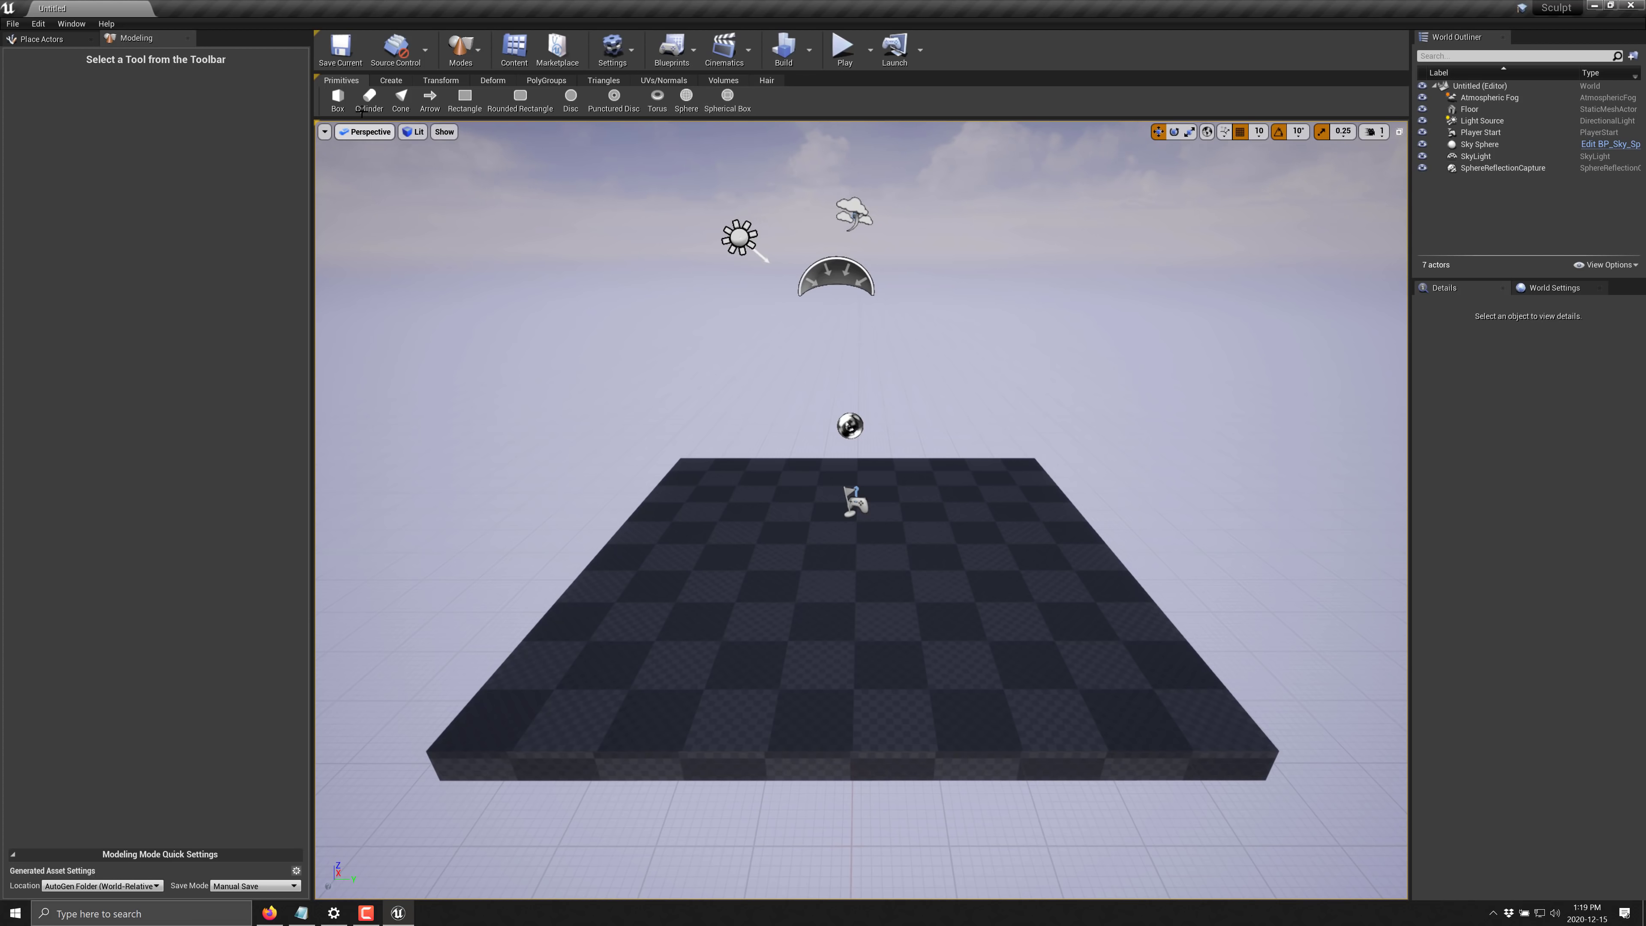
Place five box primitives without a material across the floor
click(340, 99)
click(738, 495)
click(1018, 519)
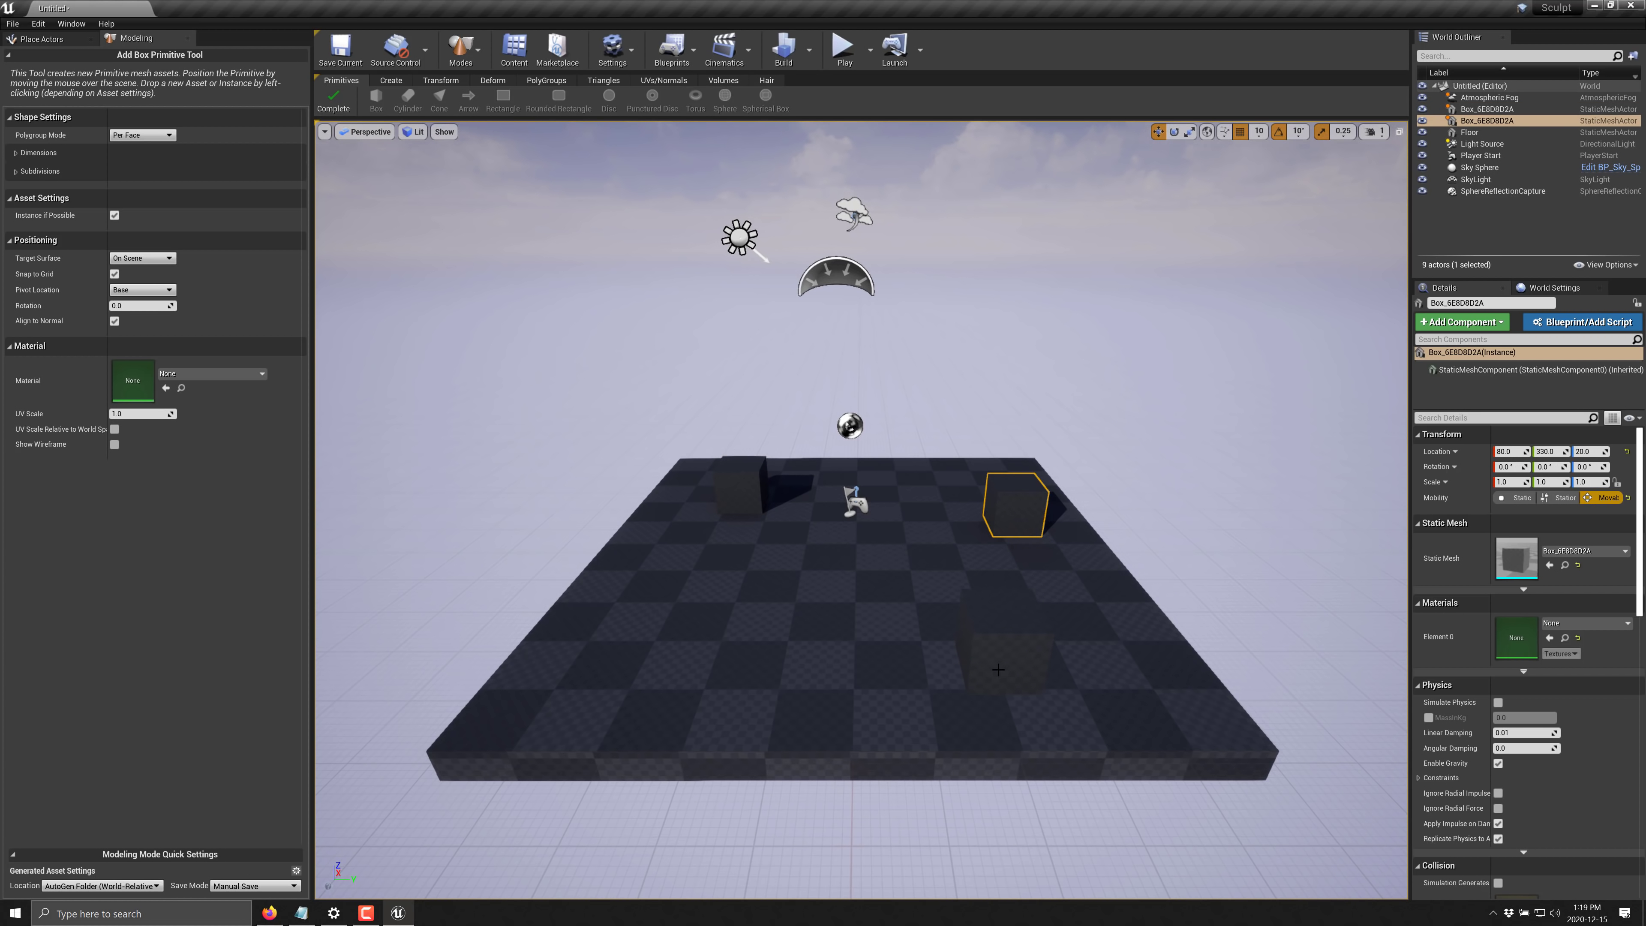
click(1005, 655)
click(726, 653)
click(828, 594)
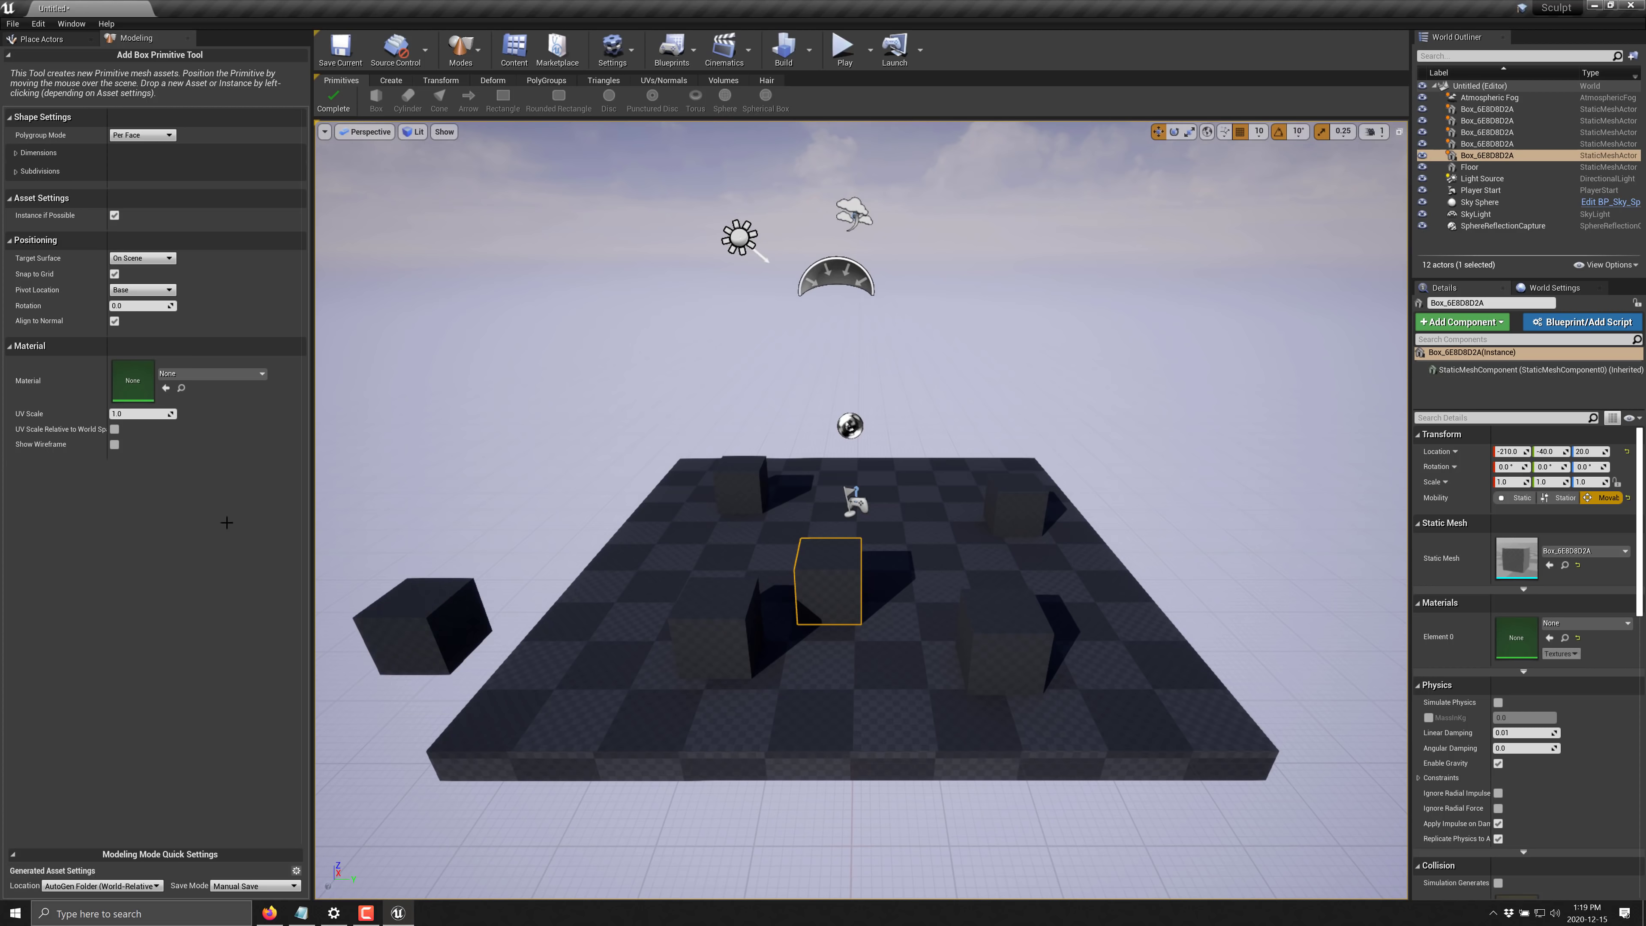
Set the box primitive's material to CharM_Creature_Spider_Fire and place five more boxes on the floor
click(214, 373)
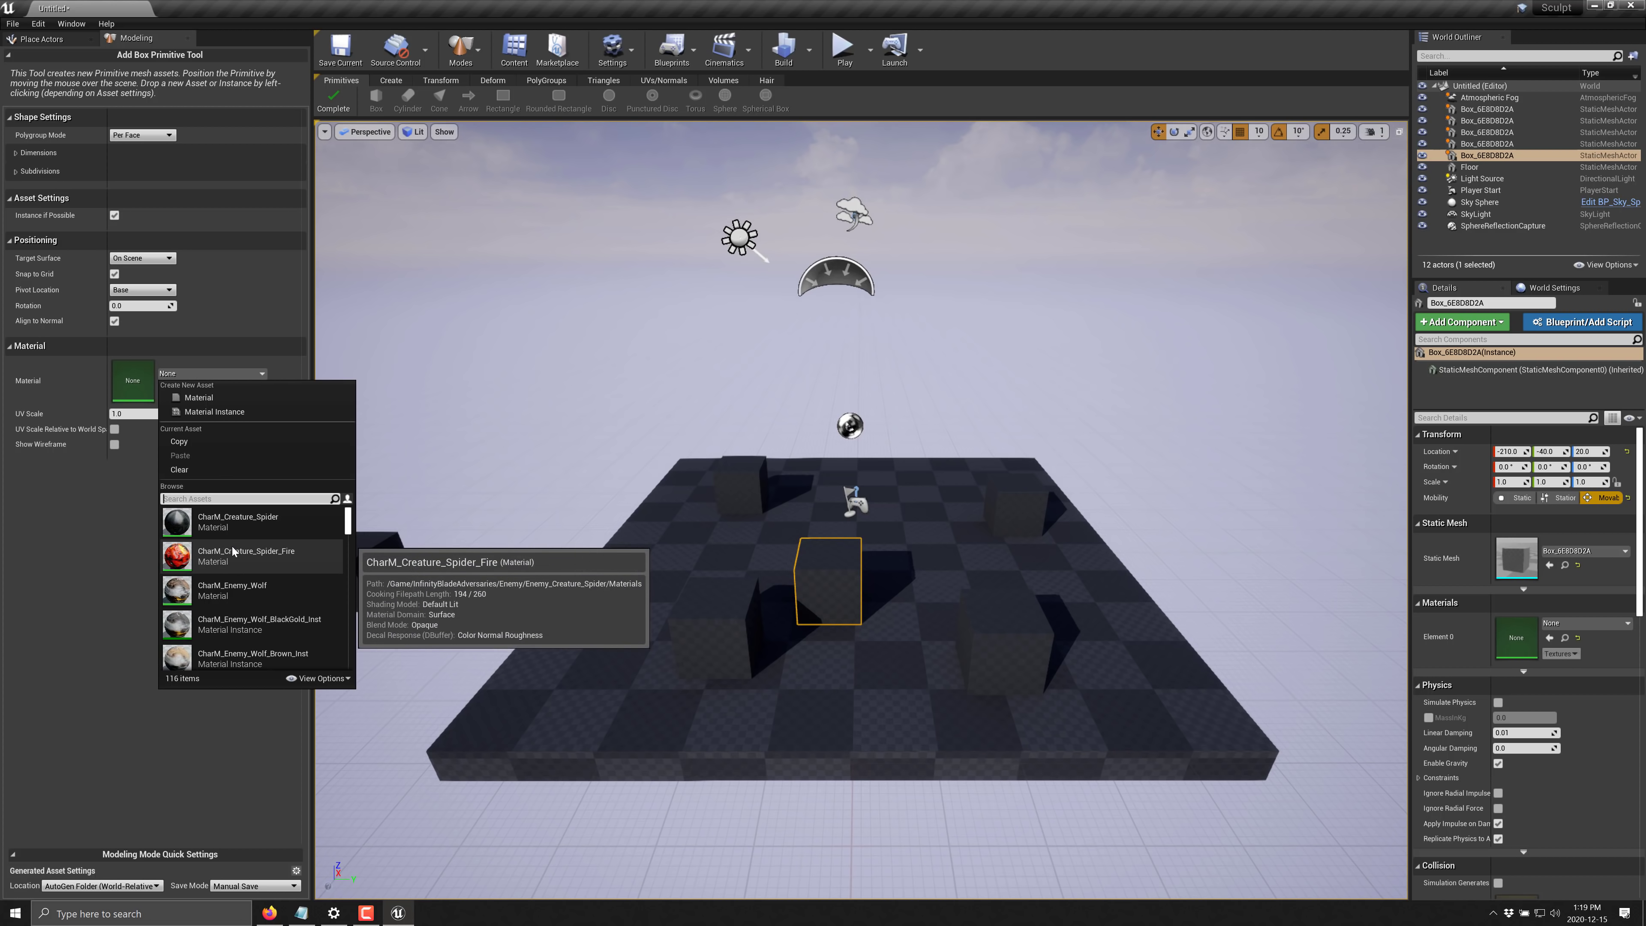
click(222, 561)
click(1073, 580)
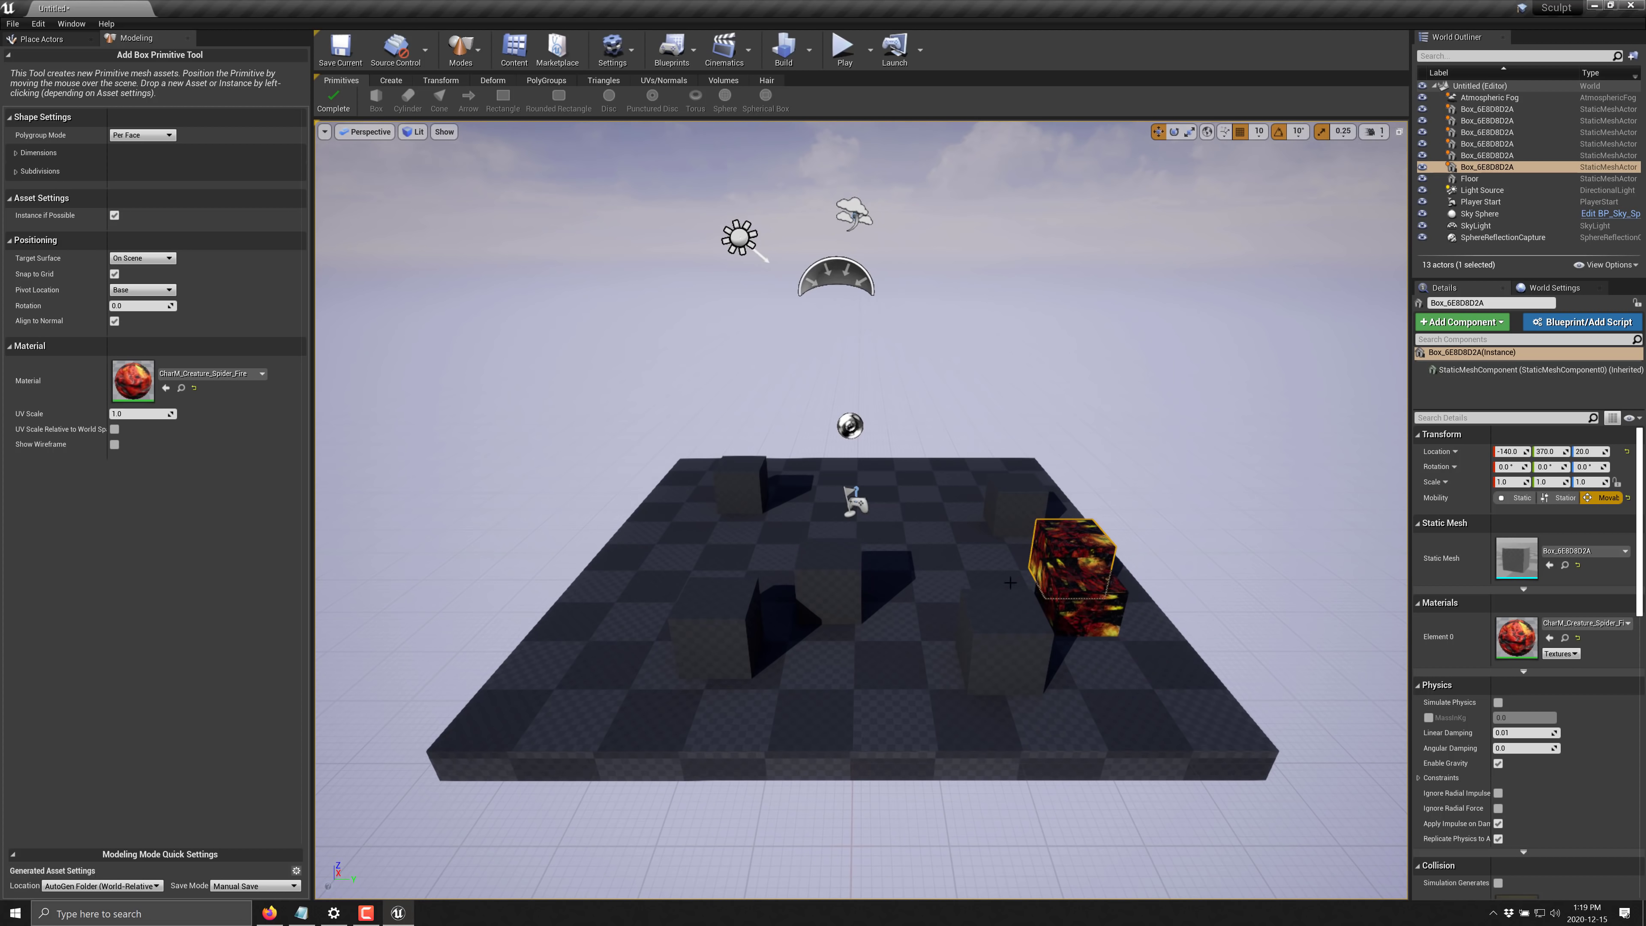
click(866, 580)
click(712, 532)
click(663, 575)
click(668, 684)
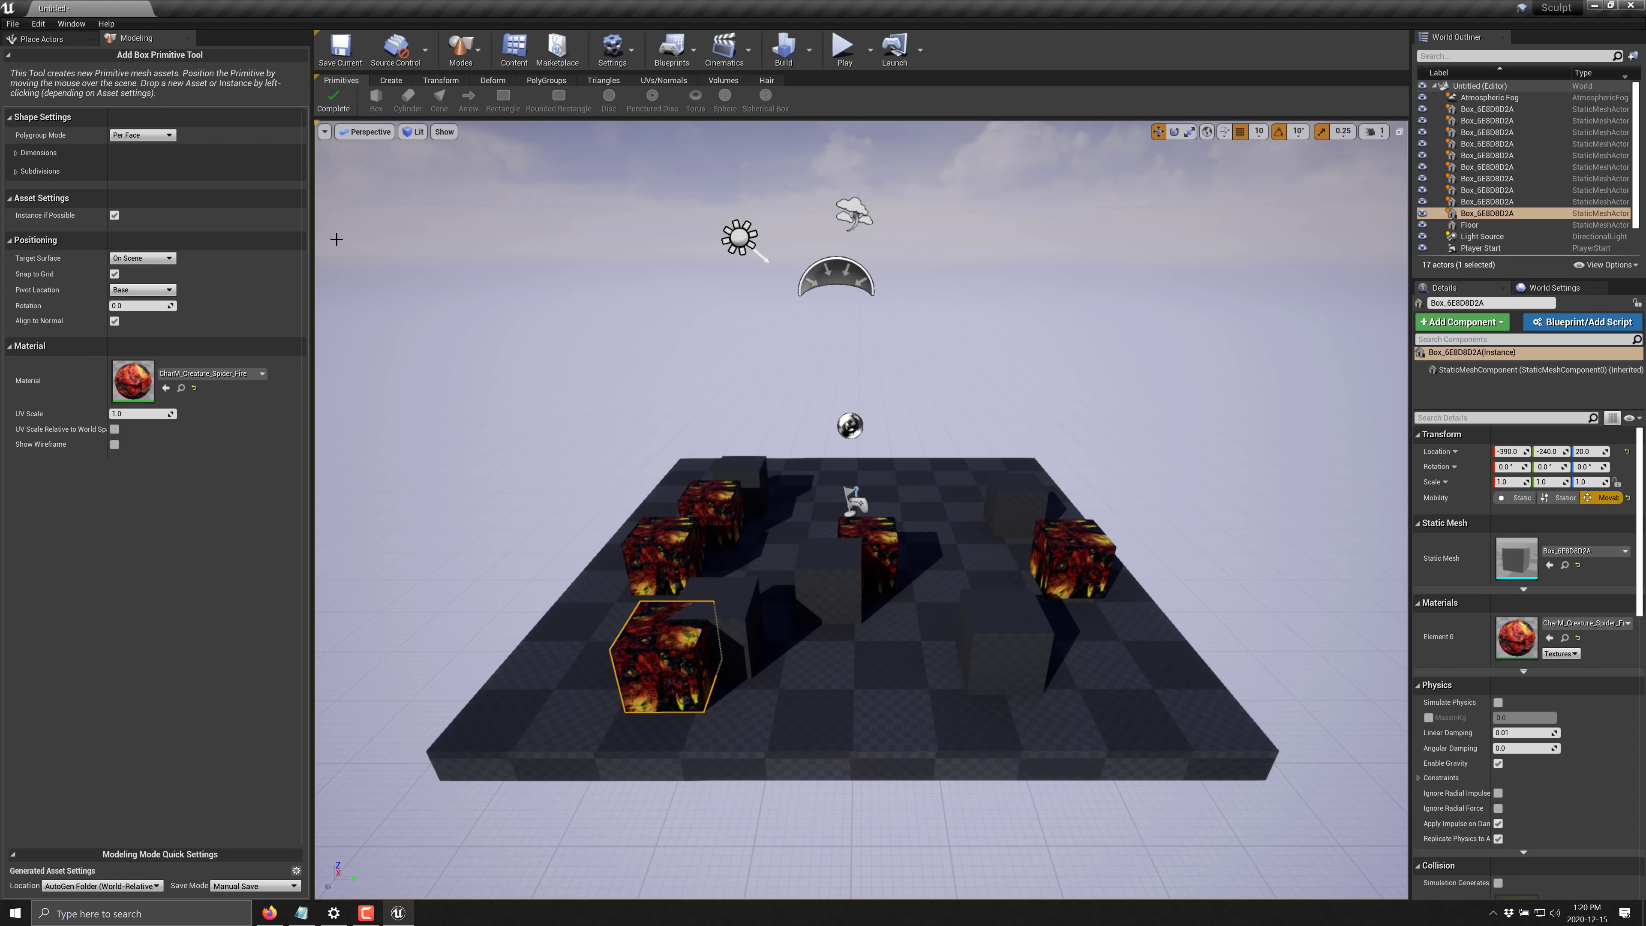
Finish the box tool and delete all ten boxes from the level
click(336, 102)
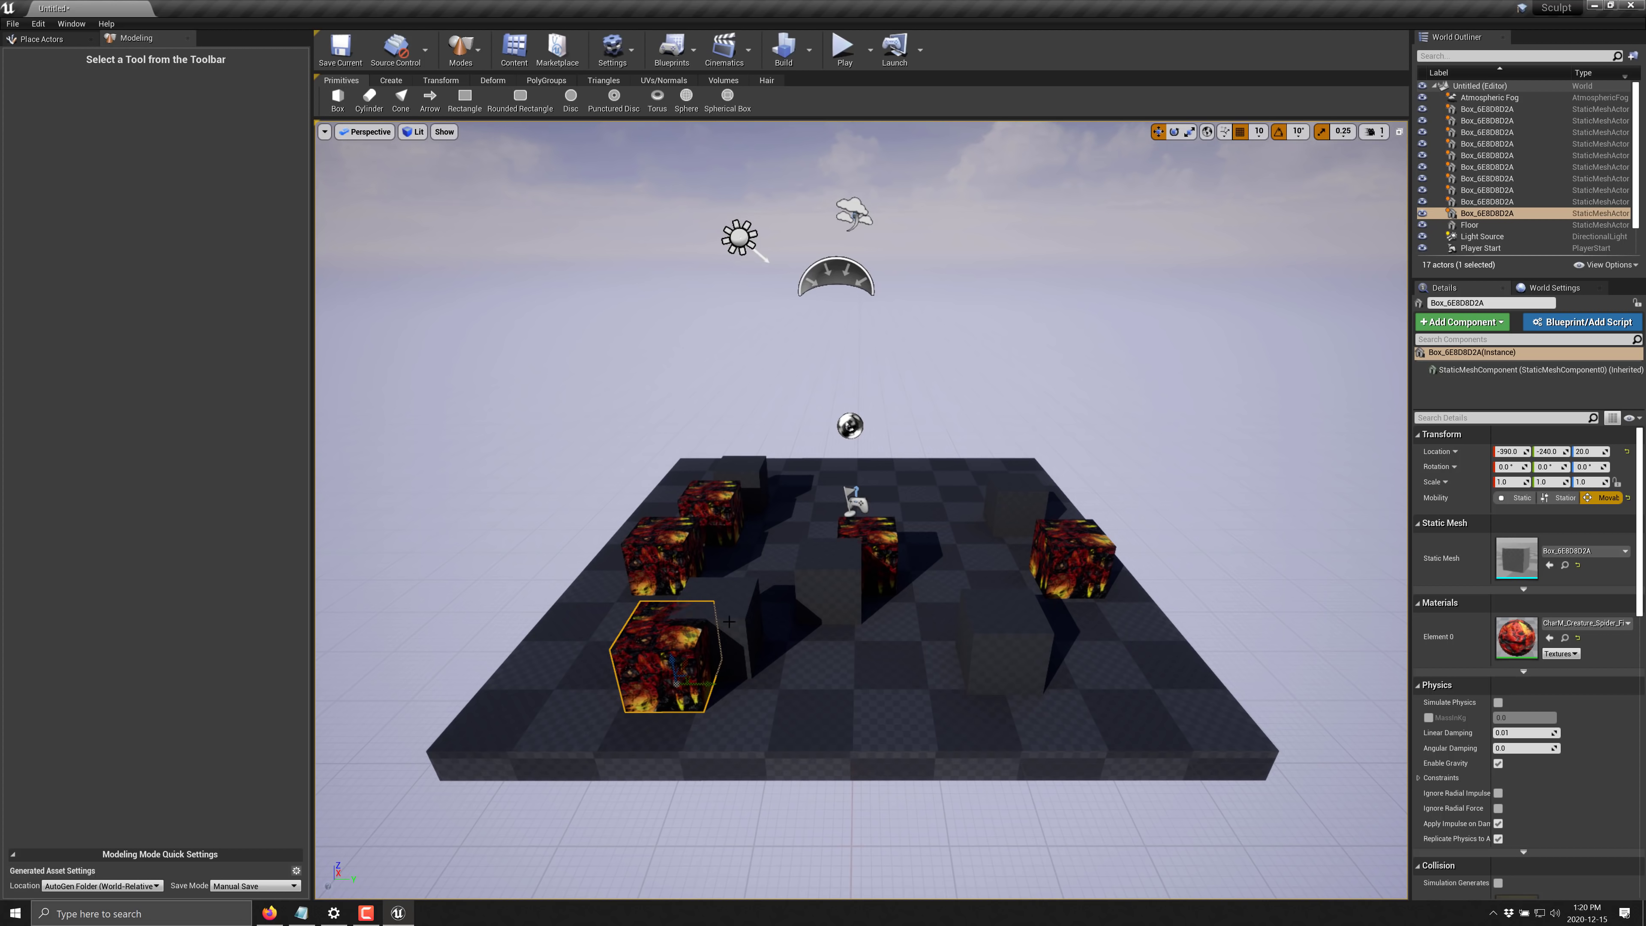
shift+click(1504, 109)
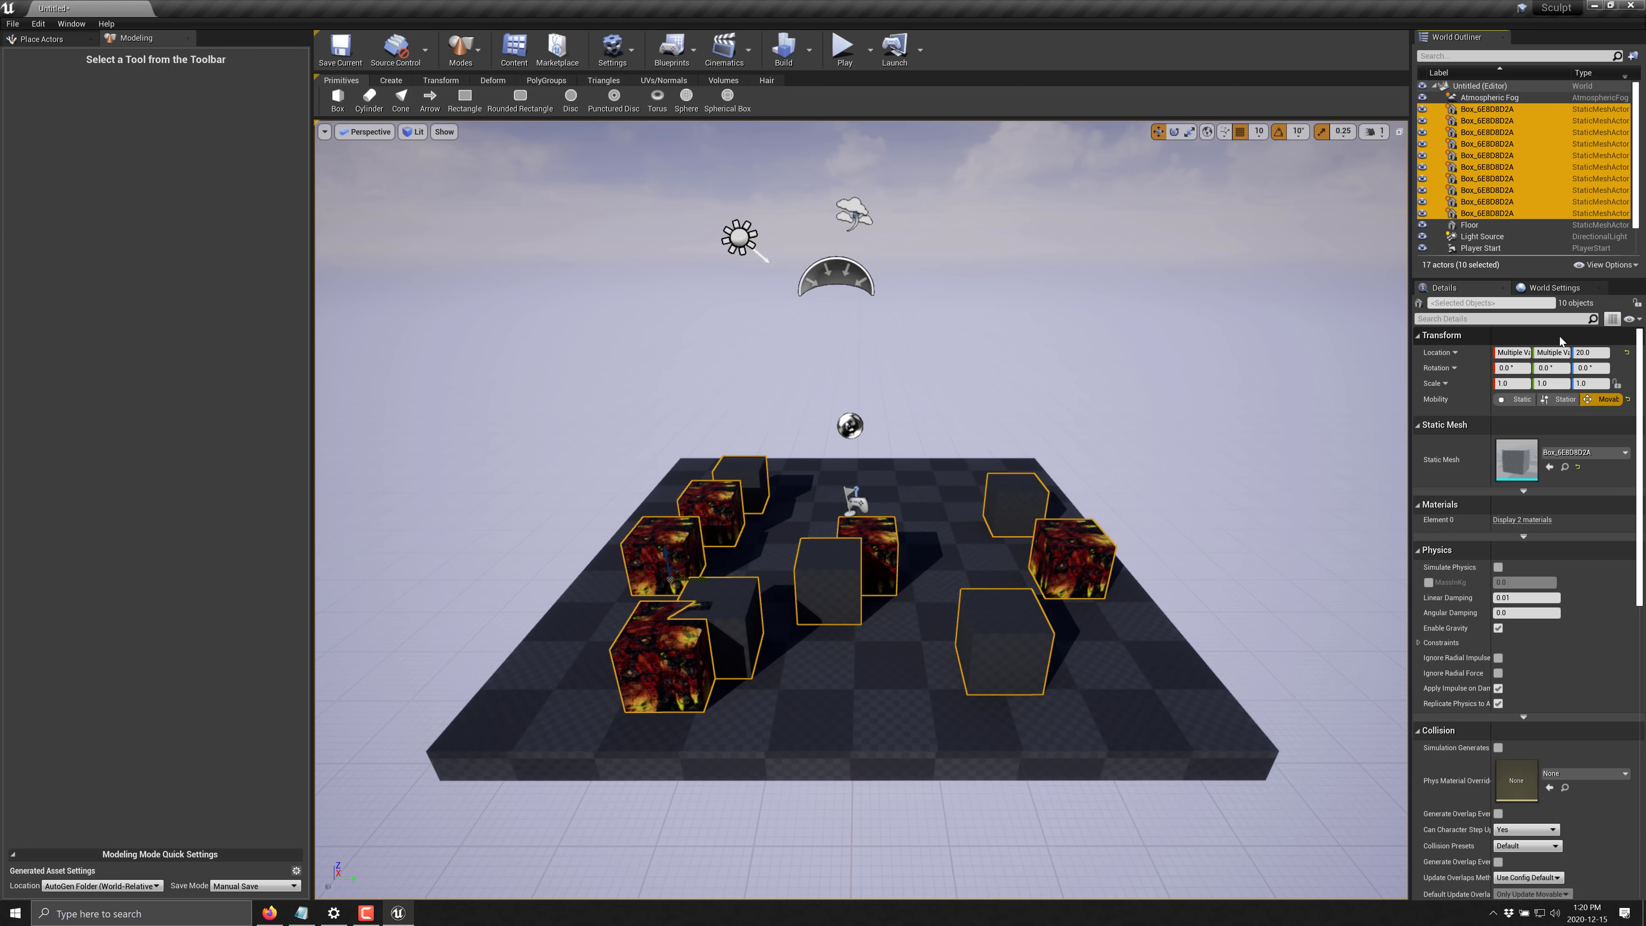
key(Delete)
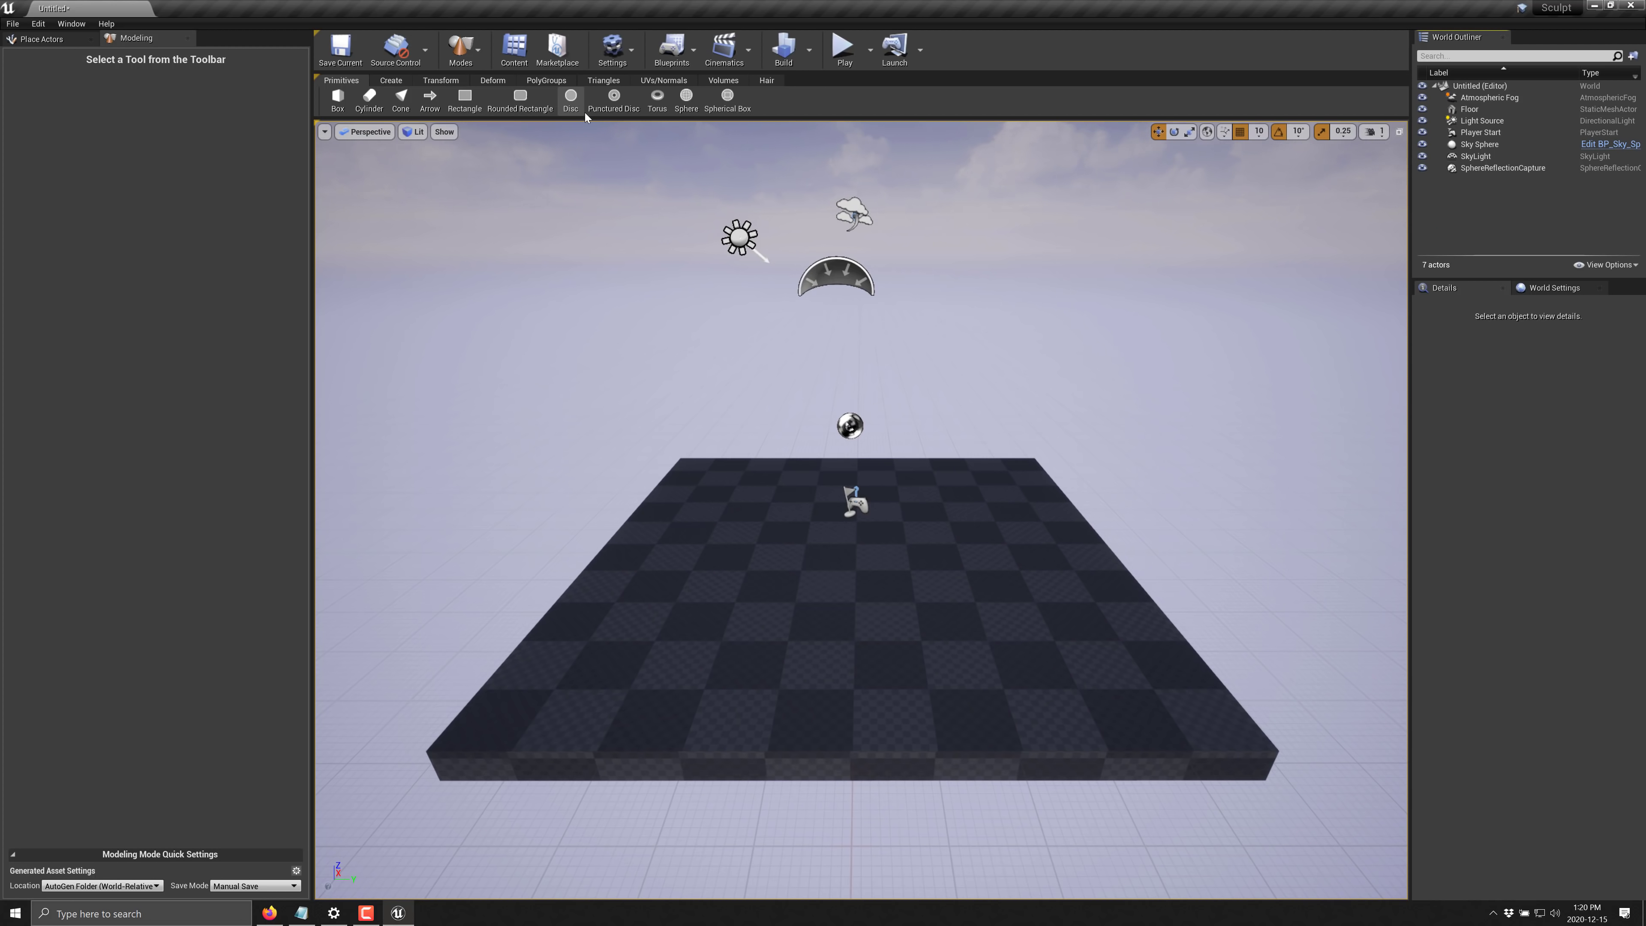
Place three sphere primitives with the CharM_Creature_Spider_Fire material on the floor
click(686, 100)
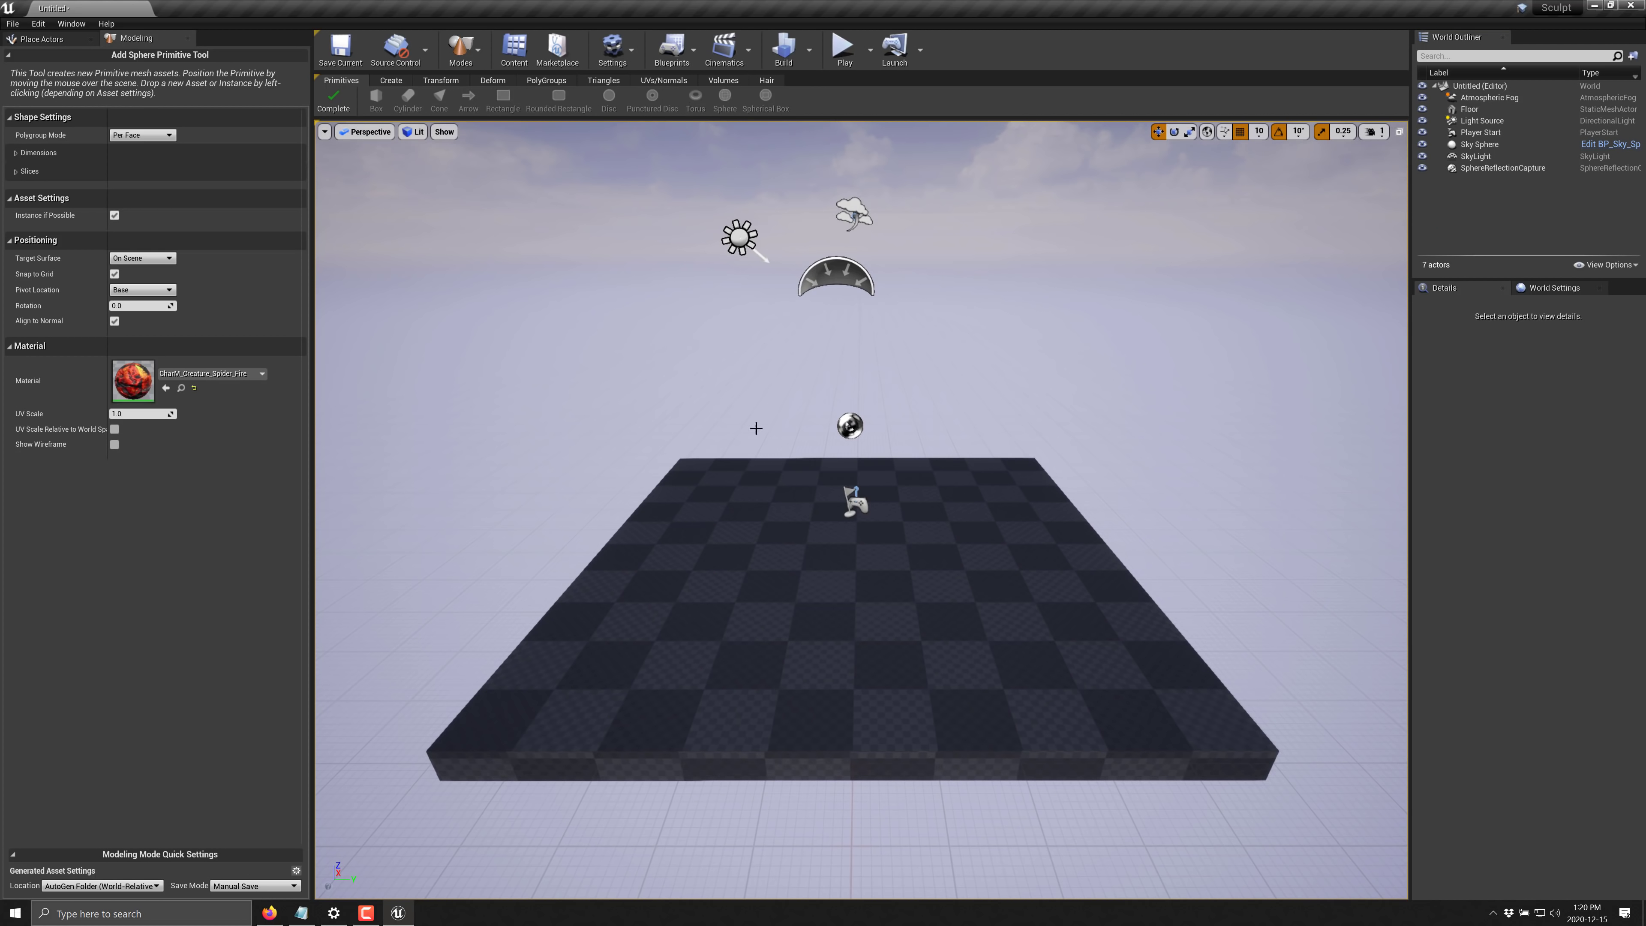
click(840, 542)
click(718, 599)
click(960, 642)
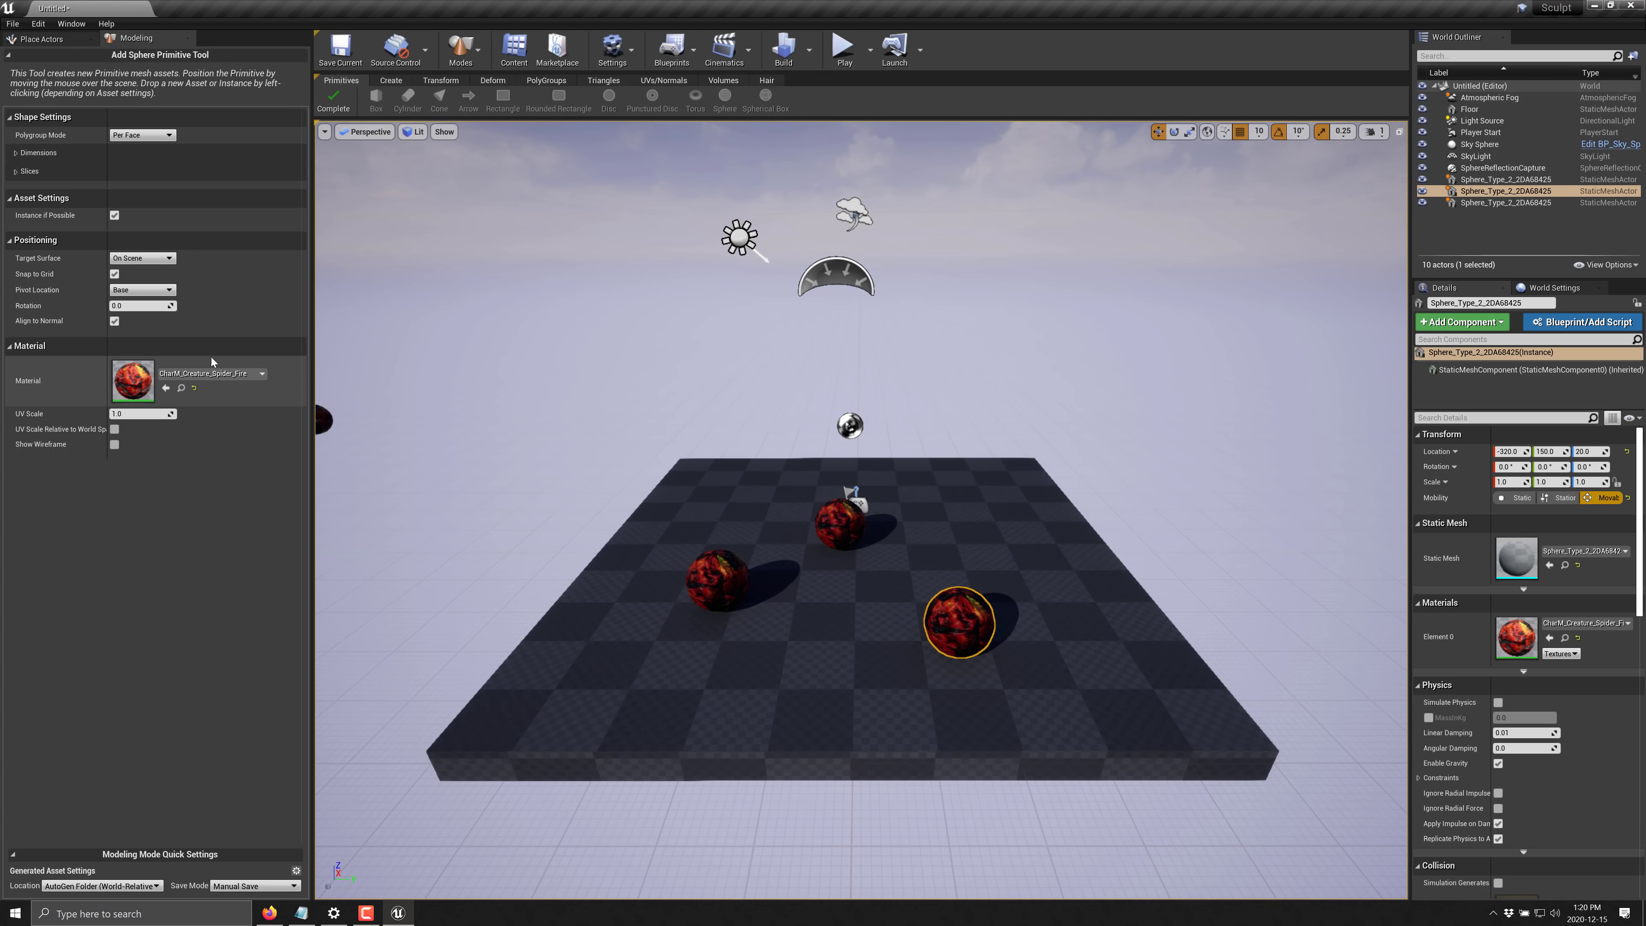
Clear the sphere primitive's material and place two plain spheres among the textured ones
click(214, 373)
click(291, 484)
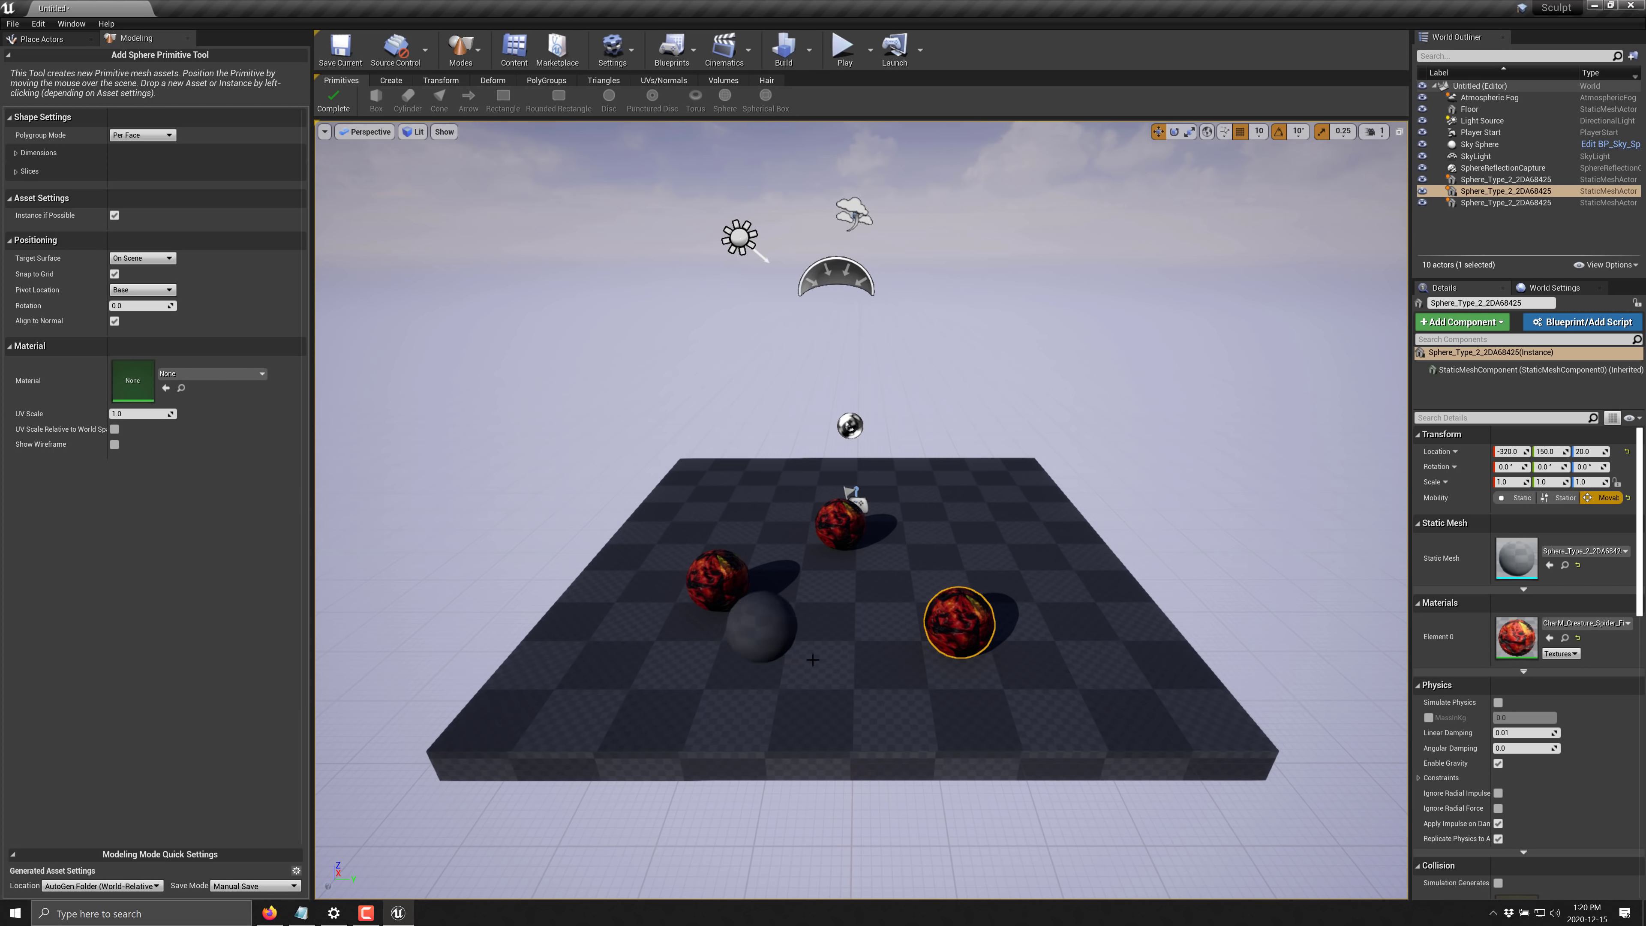
click(812, 658)
click(913, 584)
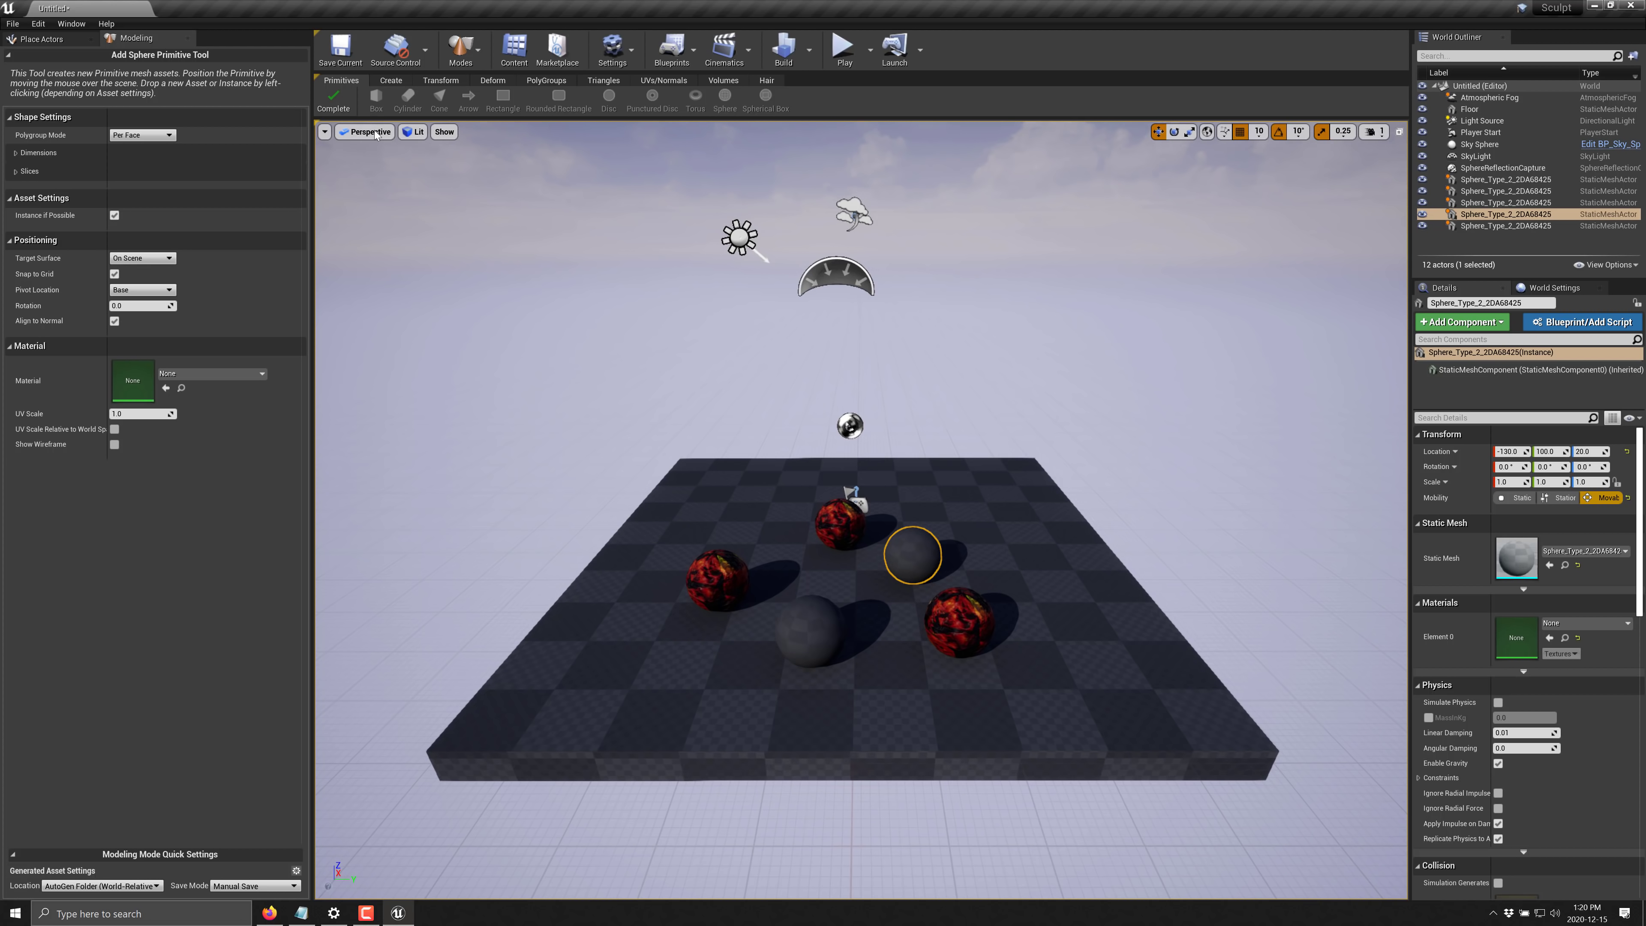
Finish the sphere tool and delete all five spheres from the level
click(333, 101)
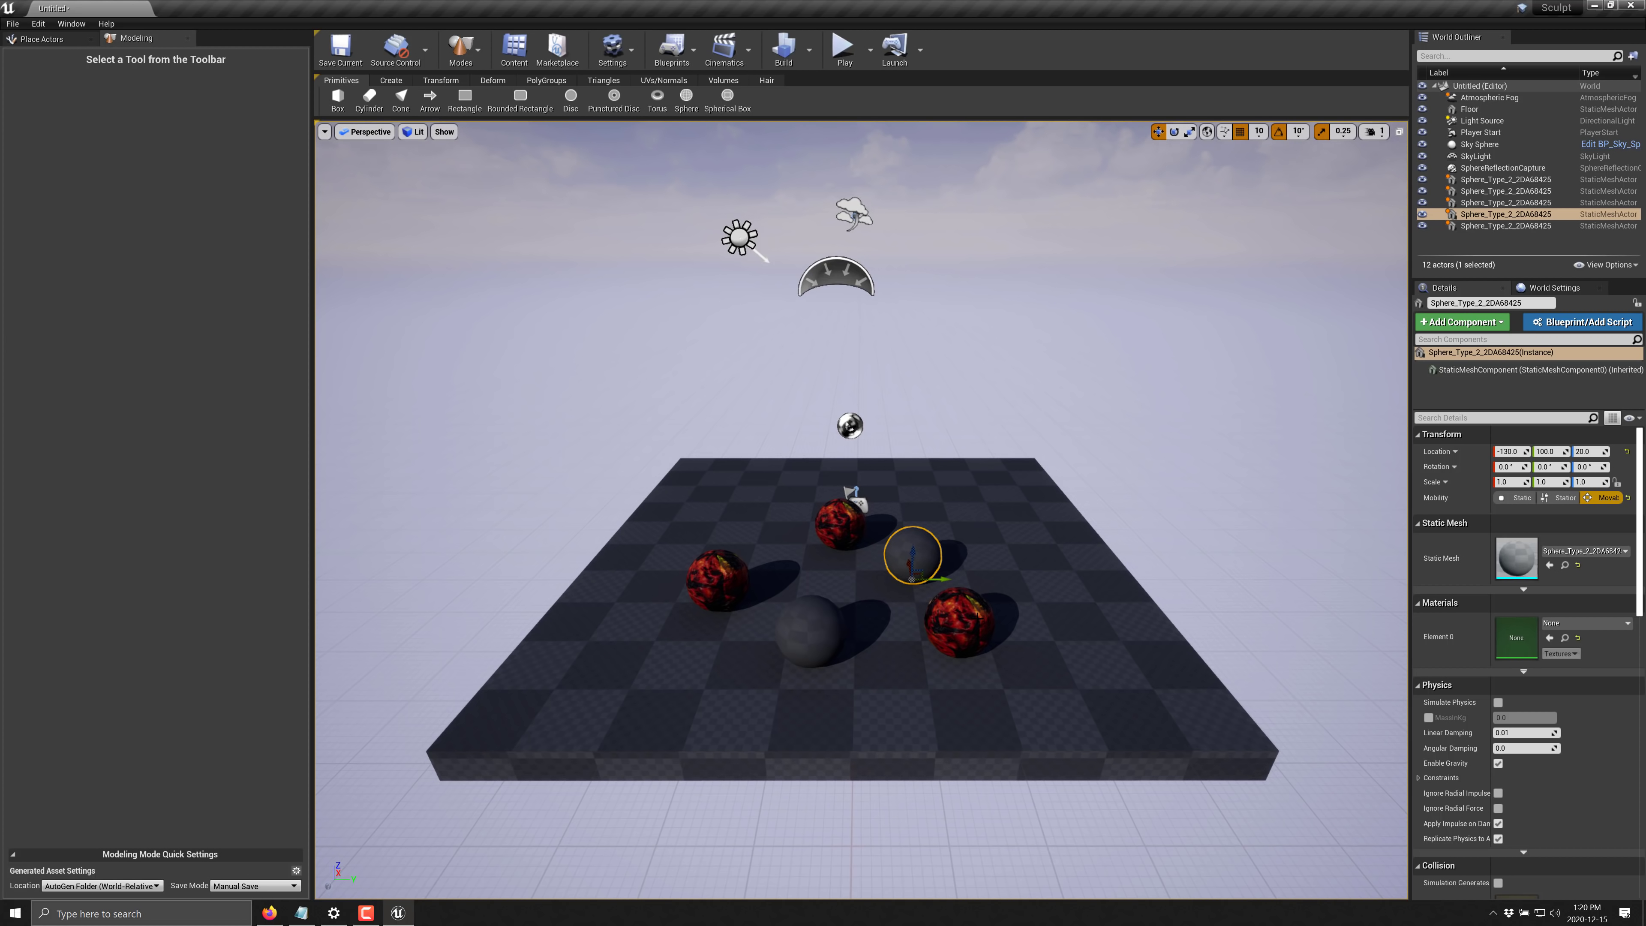
ctrl+click(959, 623)
ctrl+click(810, 629)
ctrl+click(718, 579)
ctrl+click(834, 529)
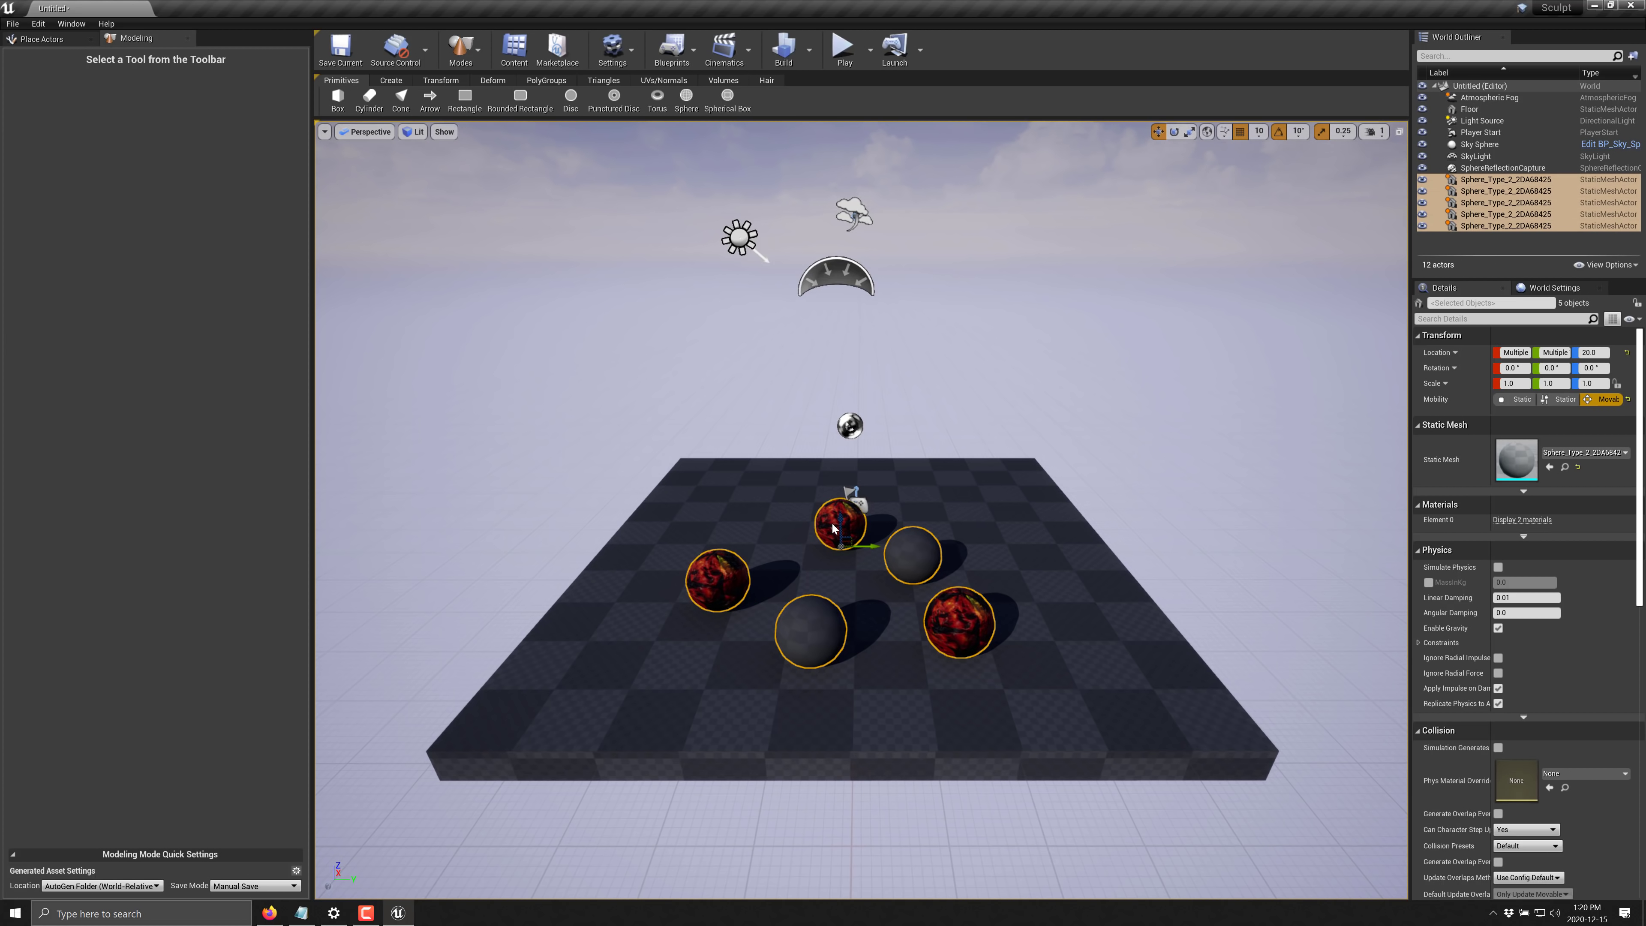
key(Delete)
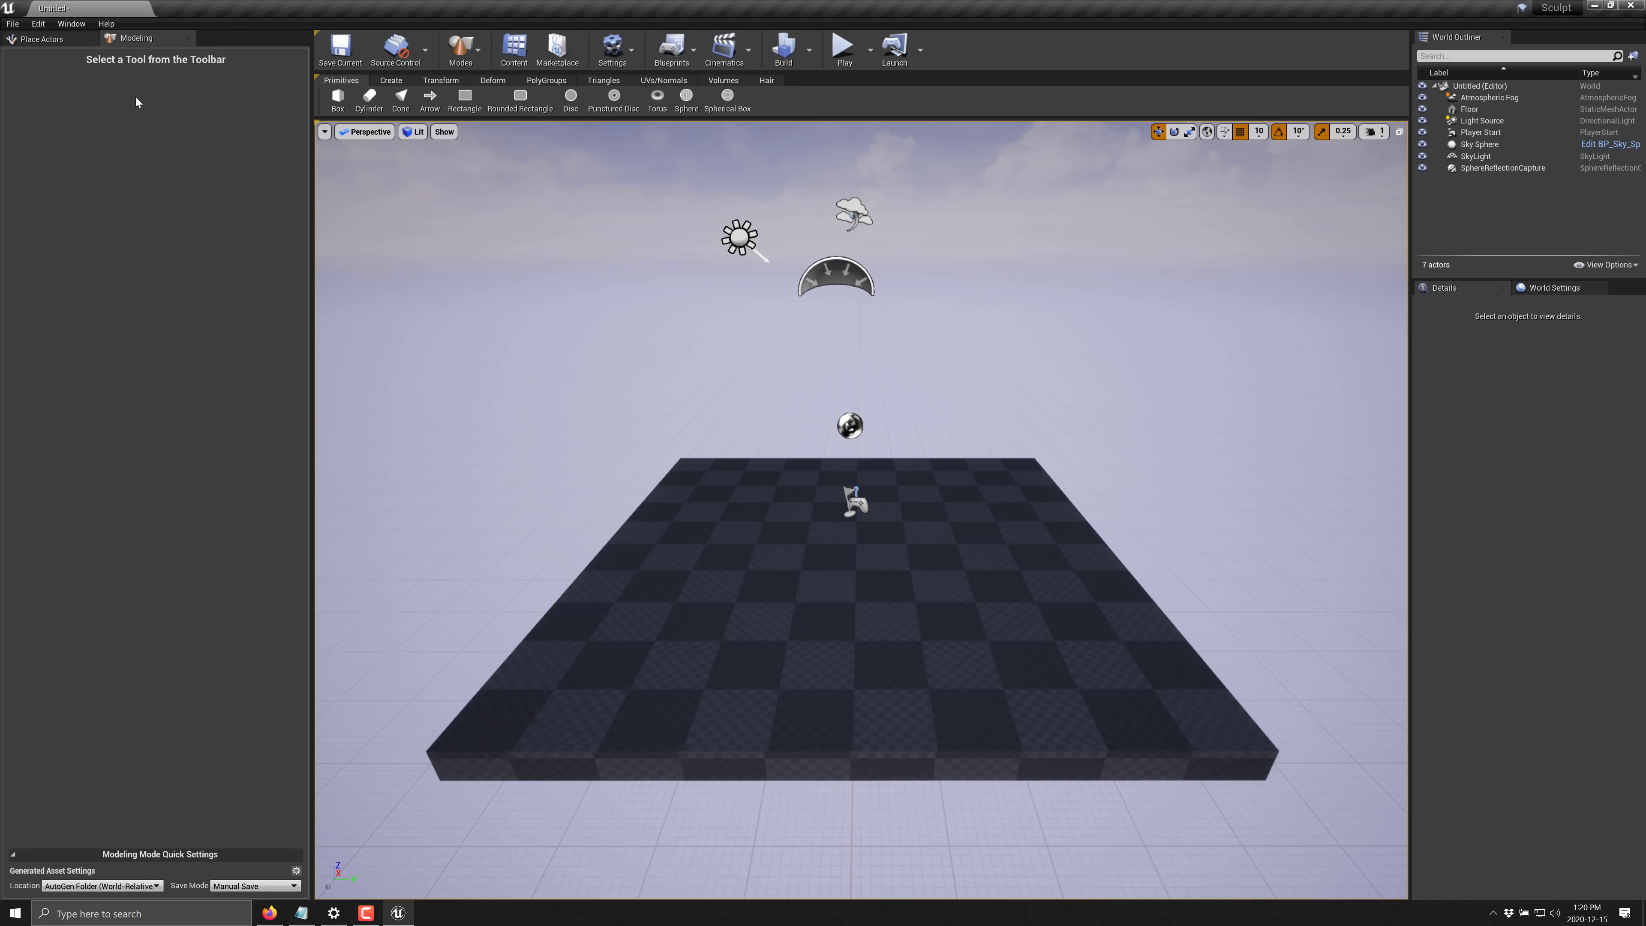
Draw an irregular closed polygon on the middle of the floor with the Polygon tool and extrude it upward into a tall block
click(41, 39)
click(380, 82)
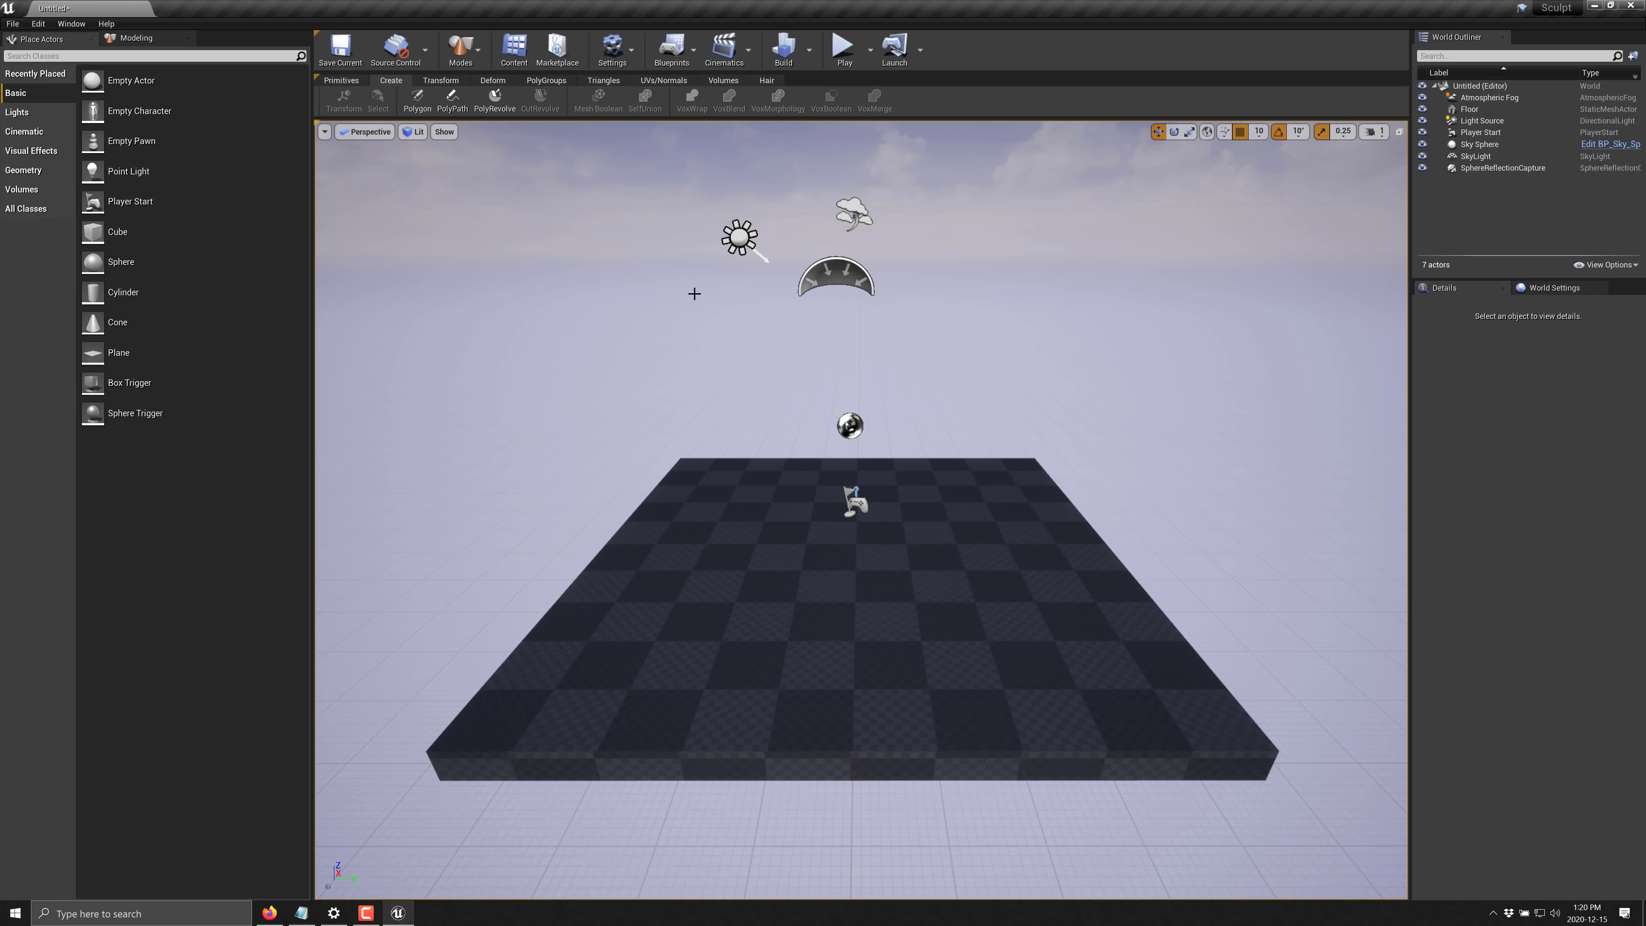
click(415, 100)
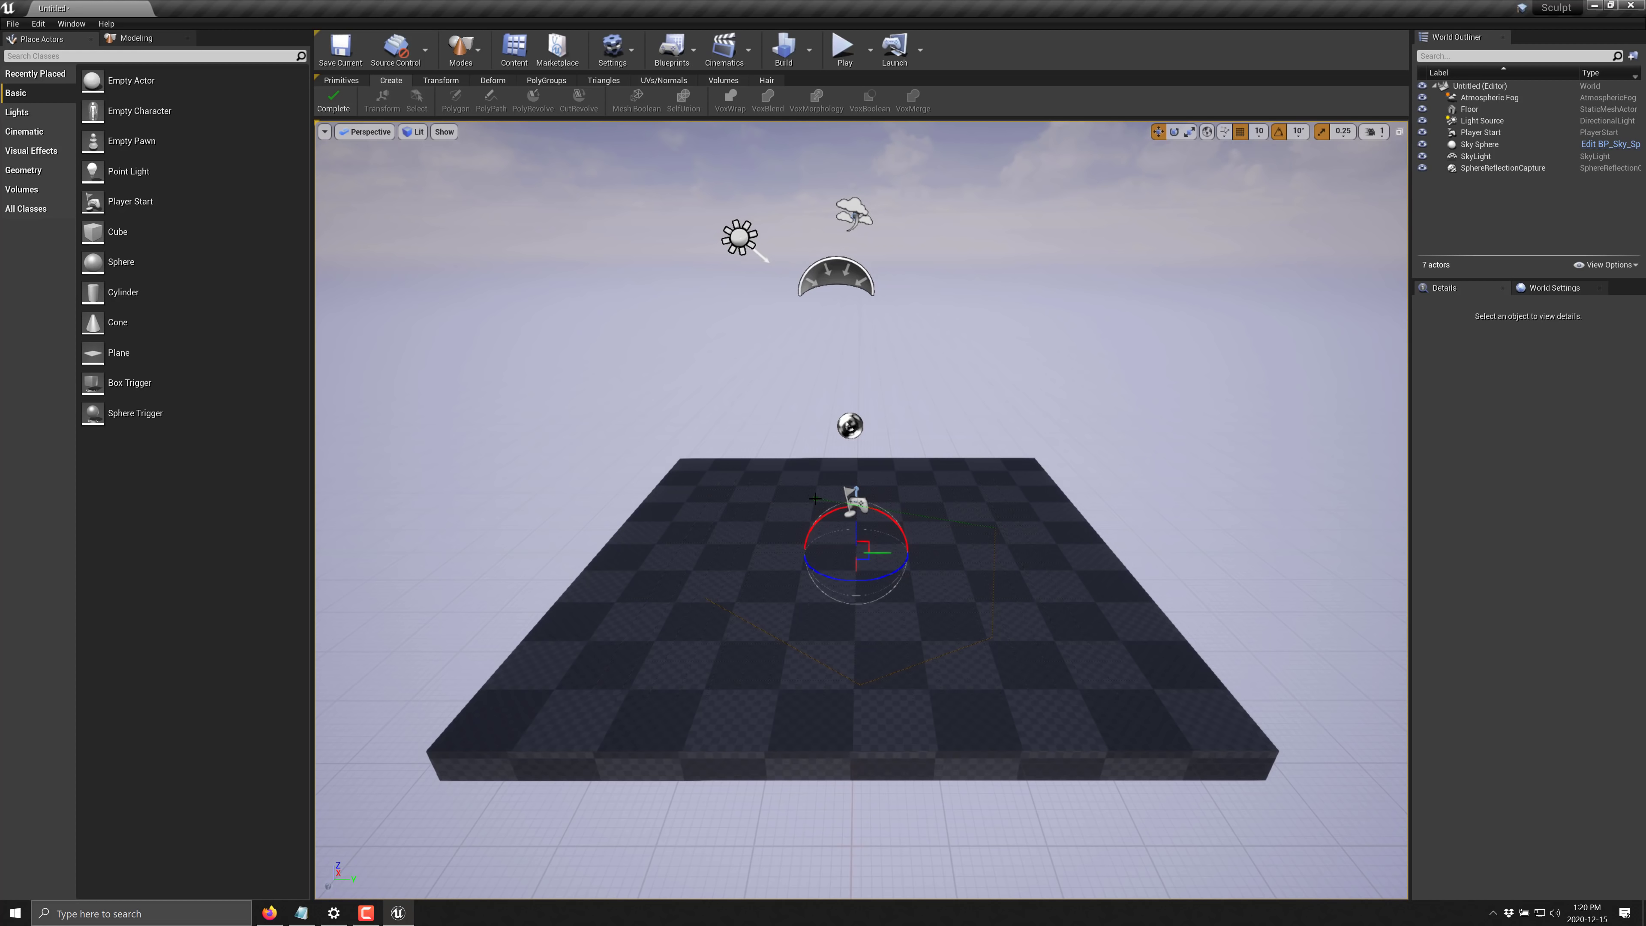
click(702, 597)
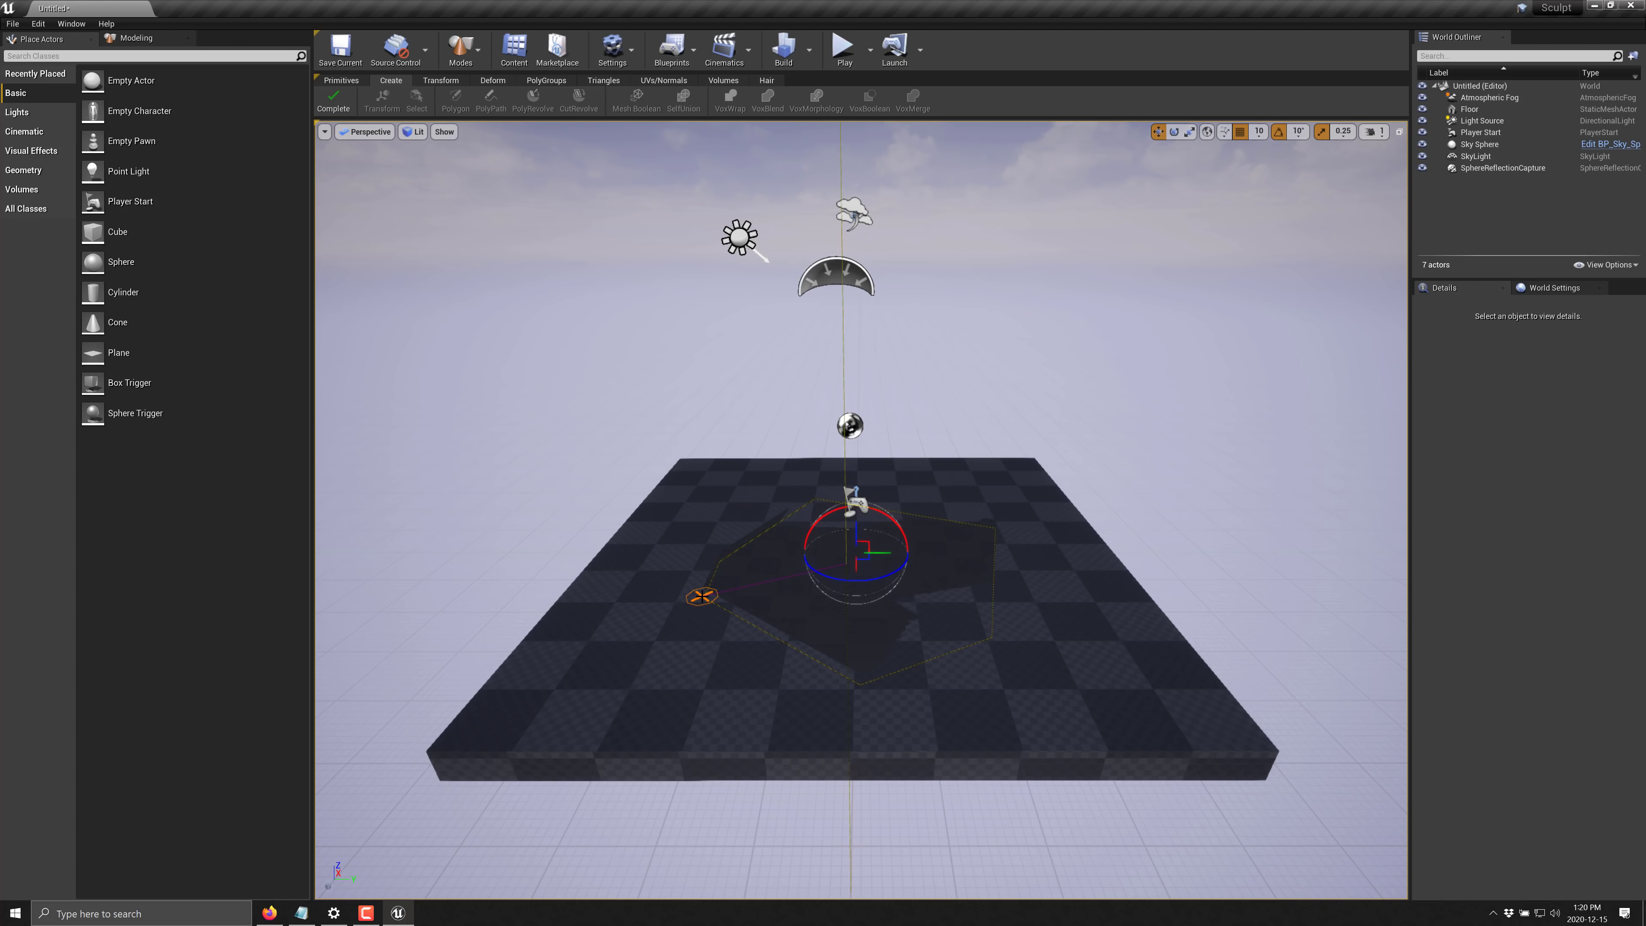
click(823, 346)
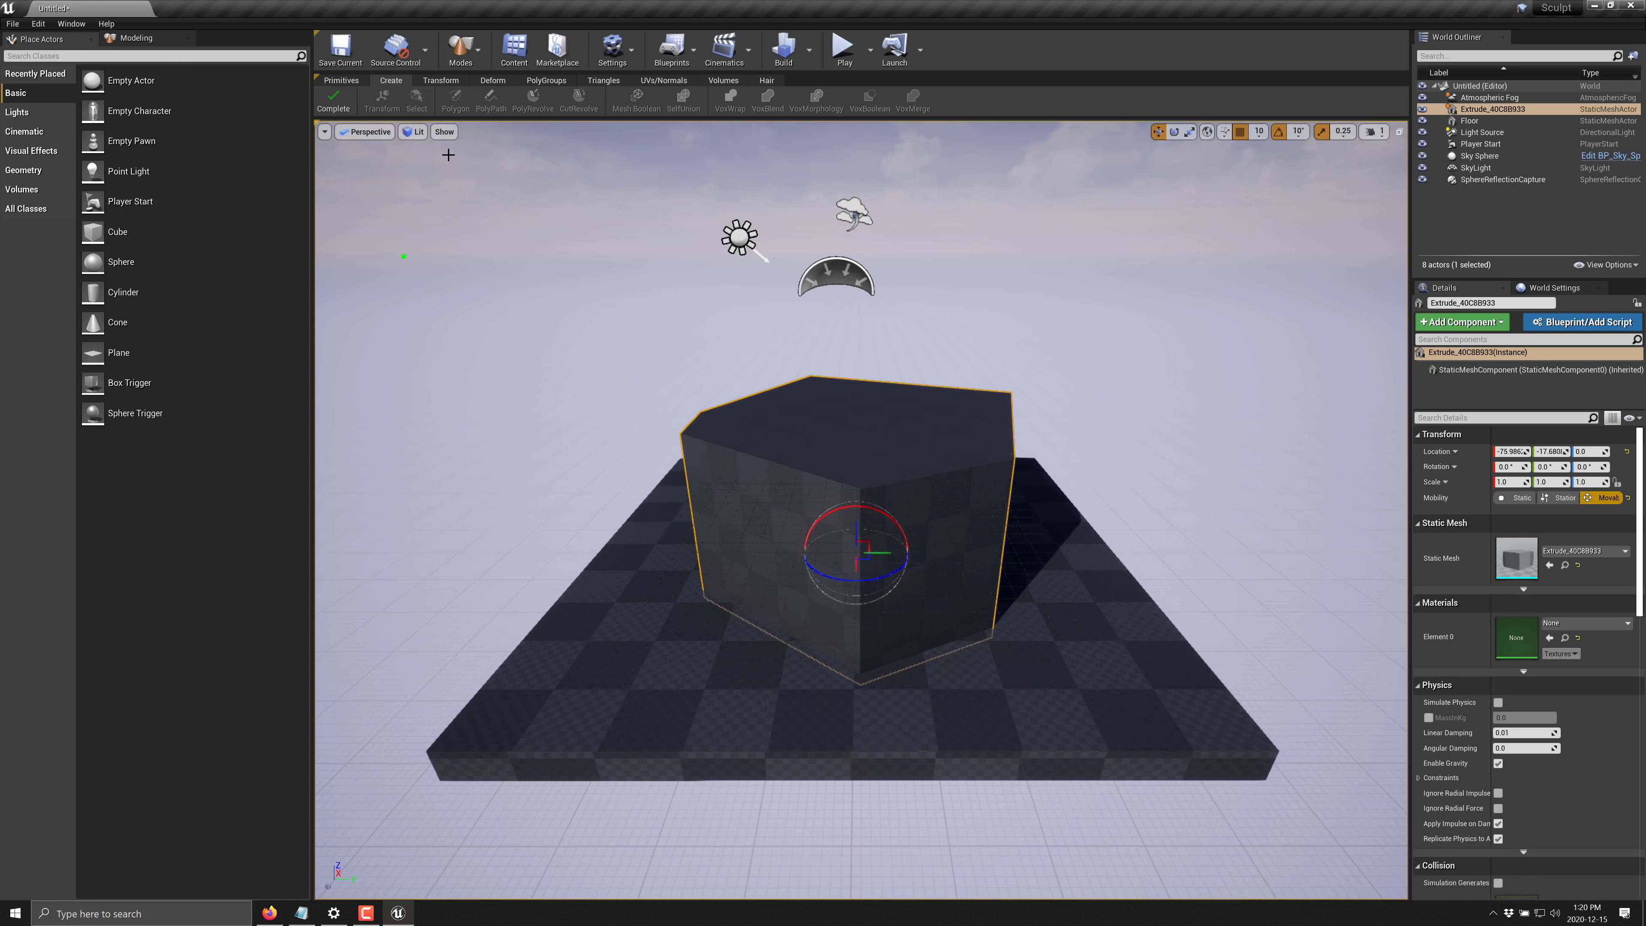
click(339, 104)
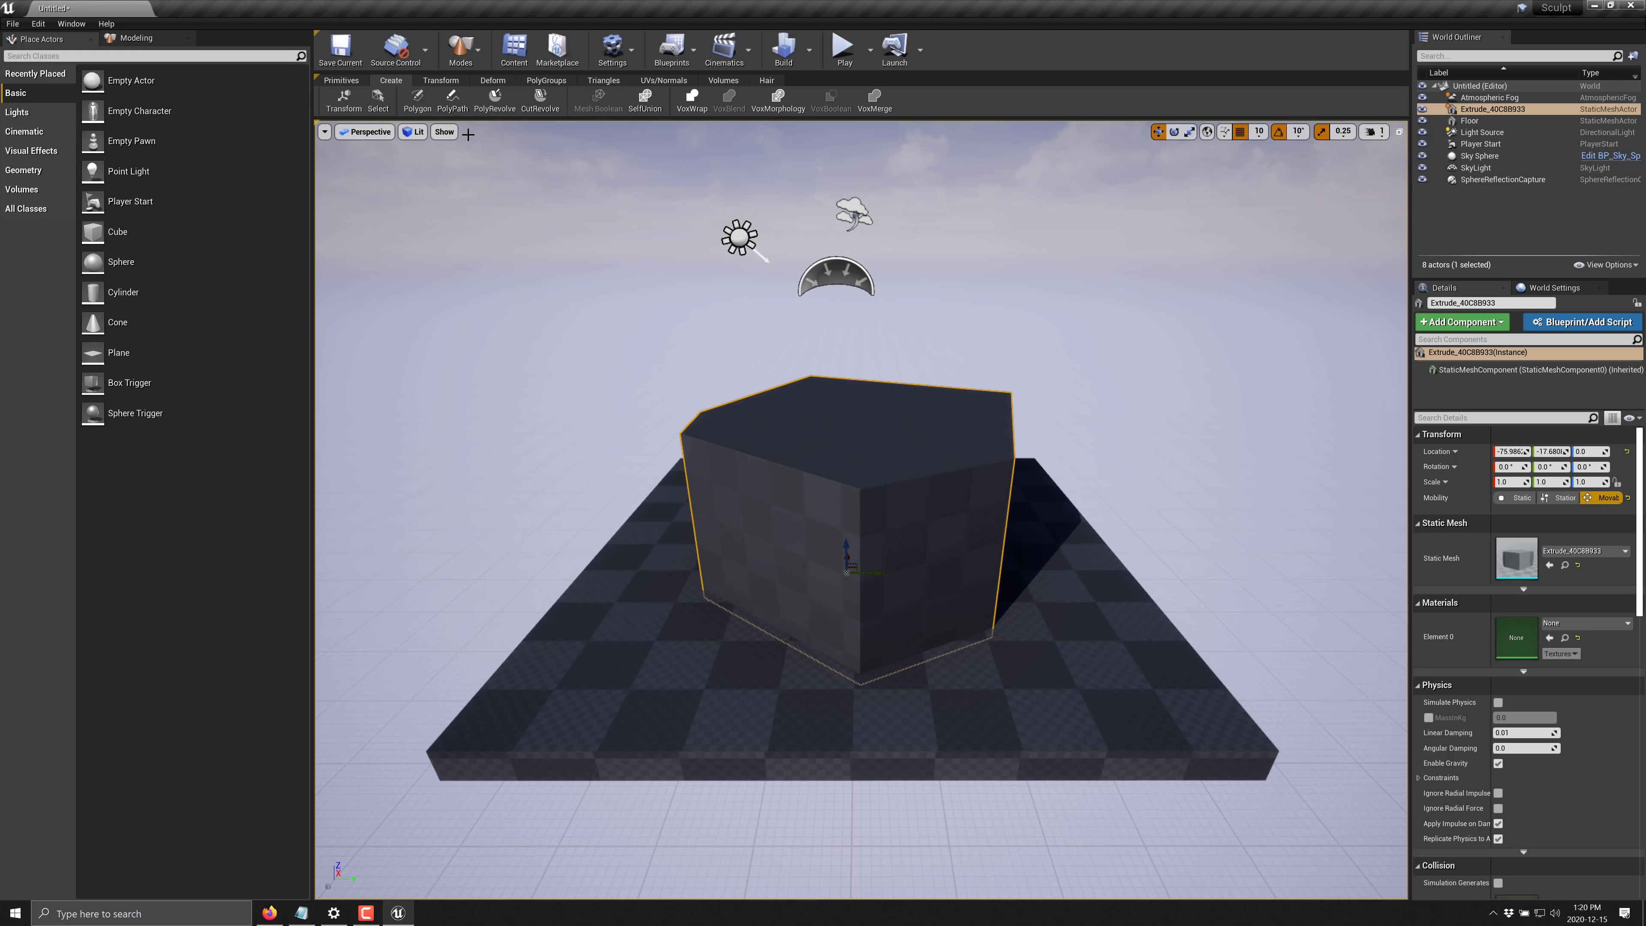
Draw a closed profile with a narrow waist against the vertical axis and revolve it into a solid with PolyRevolve
click(496, 96)
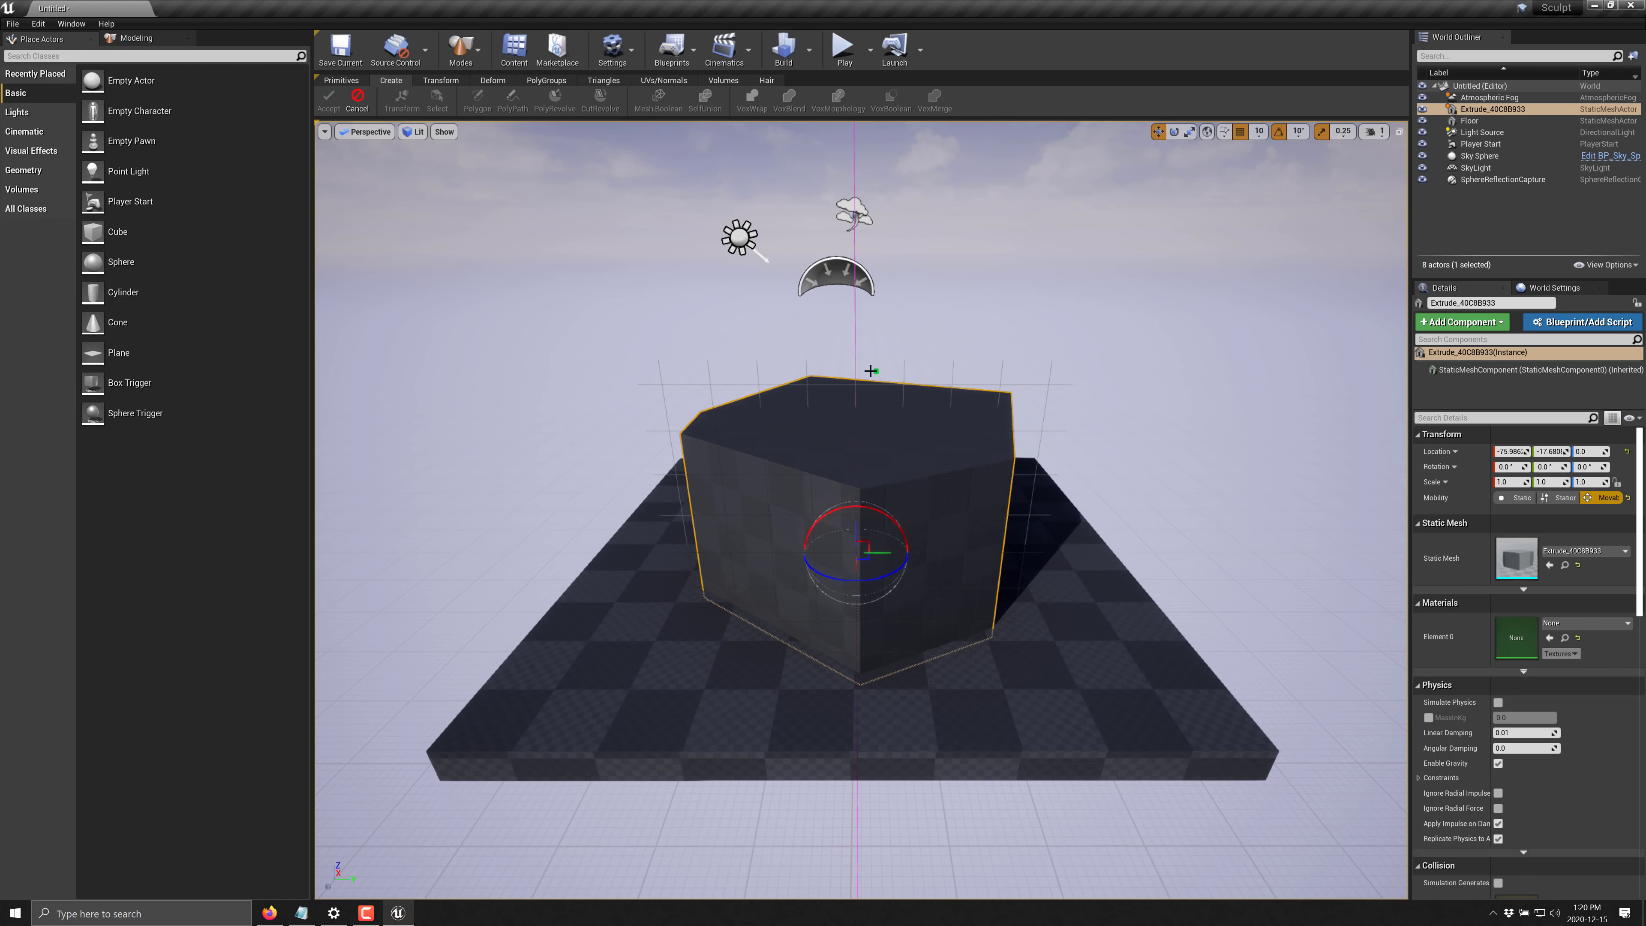
click(855, 370)
click(755, 385)
click(724, 443)
click(732, 510)
click(766, 556)
click(801, 591)
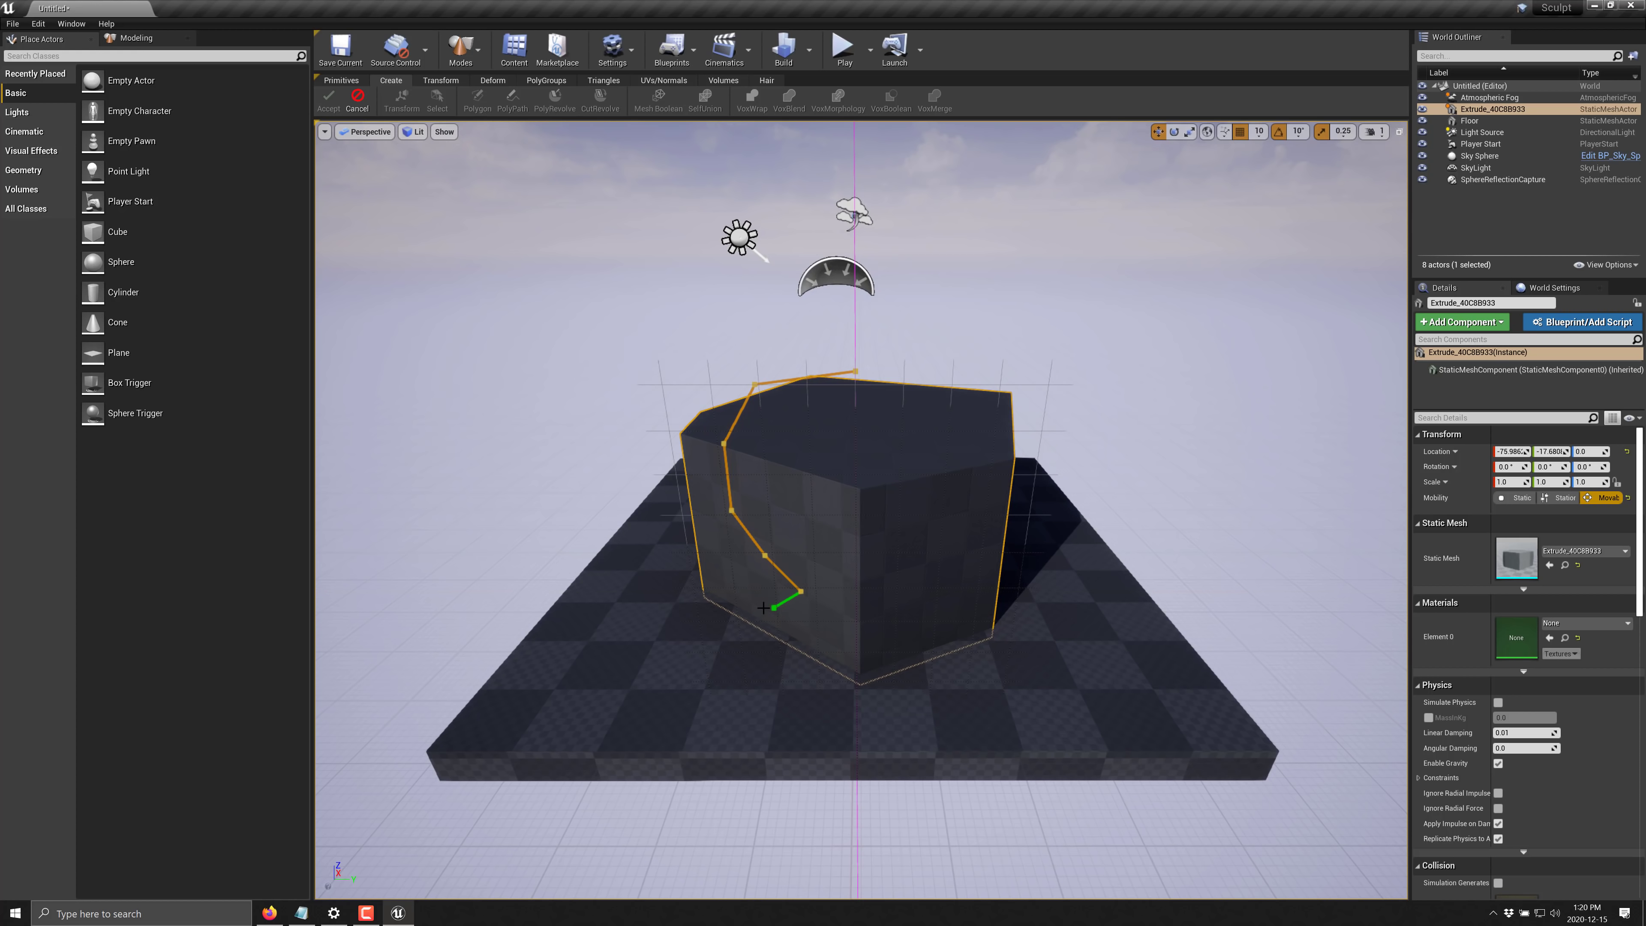
click(756, 616)
click(775, 636)
click(849, 636)
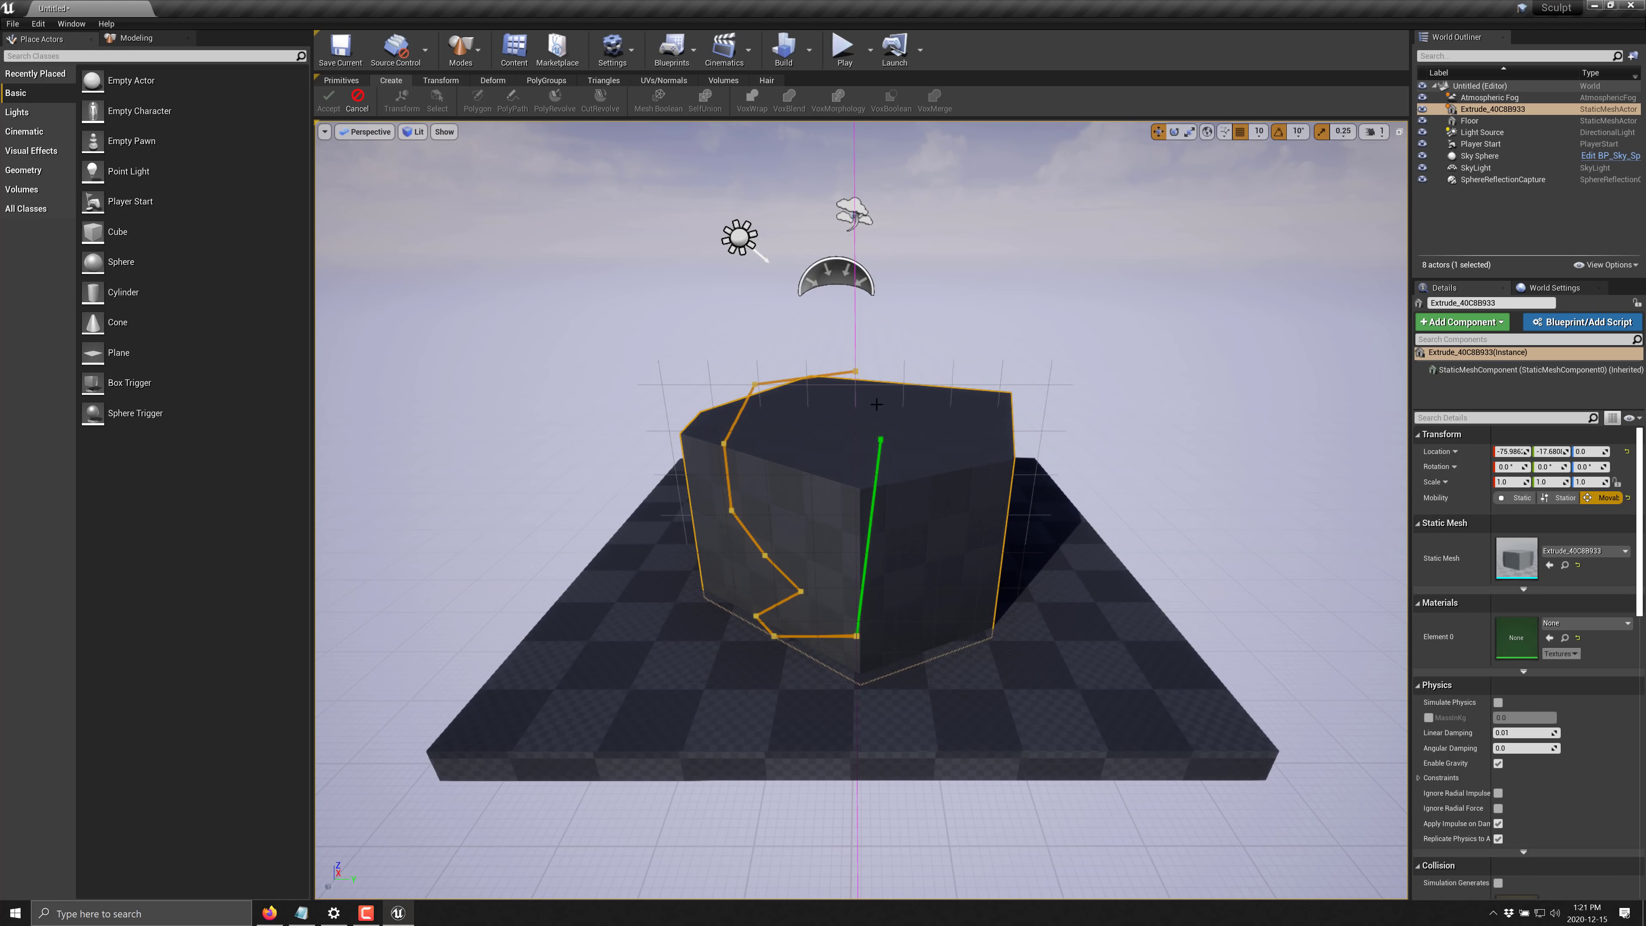
click(856, 372)
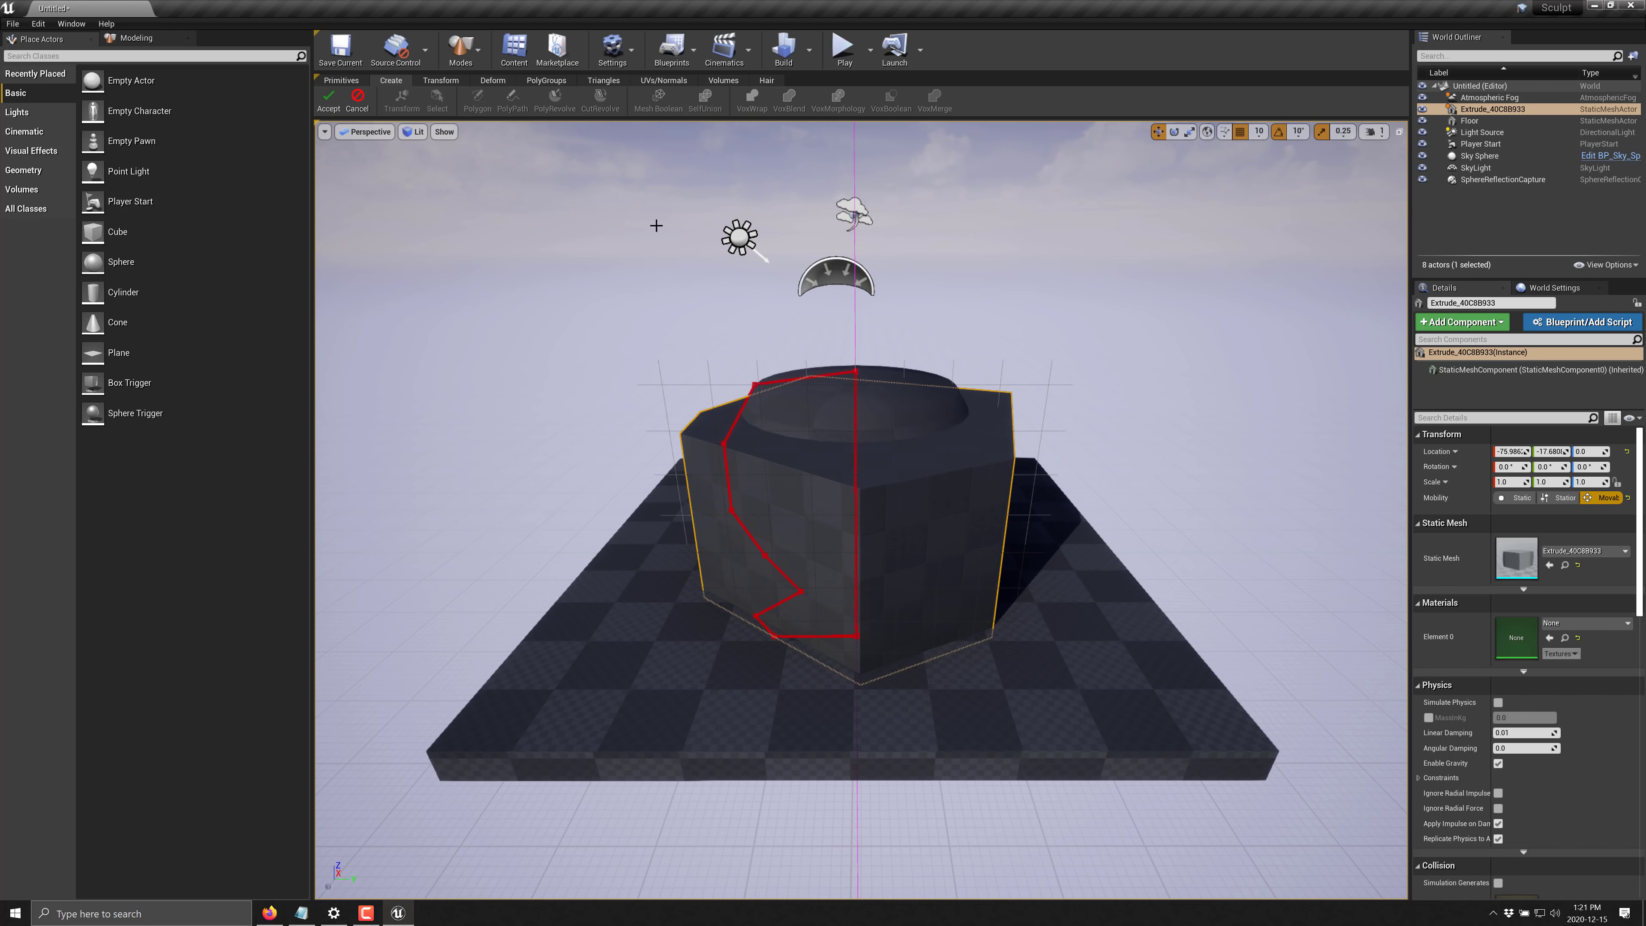
click(328, 100)
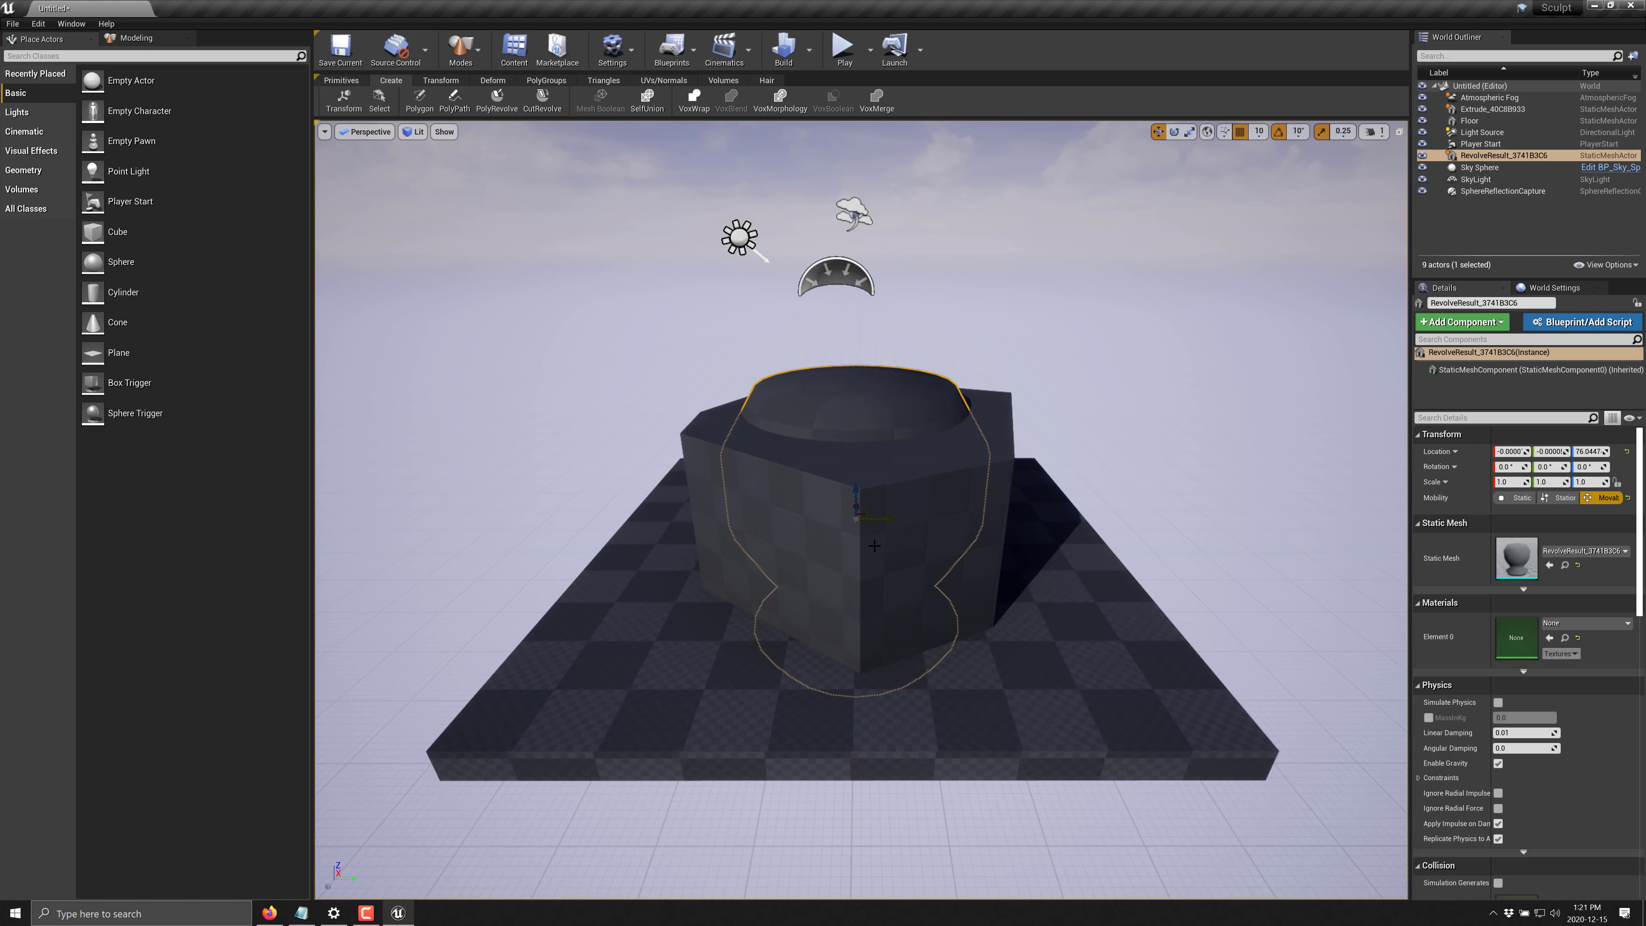
Raise the revolved solid onto the top of the extruded block, and delete it after viewing it
drag(859, 490, 867, 206)
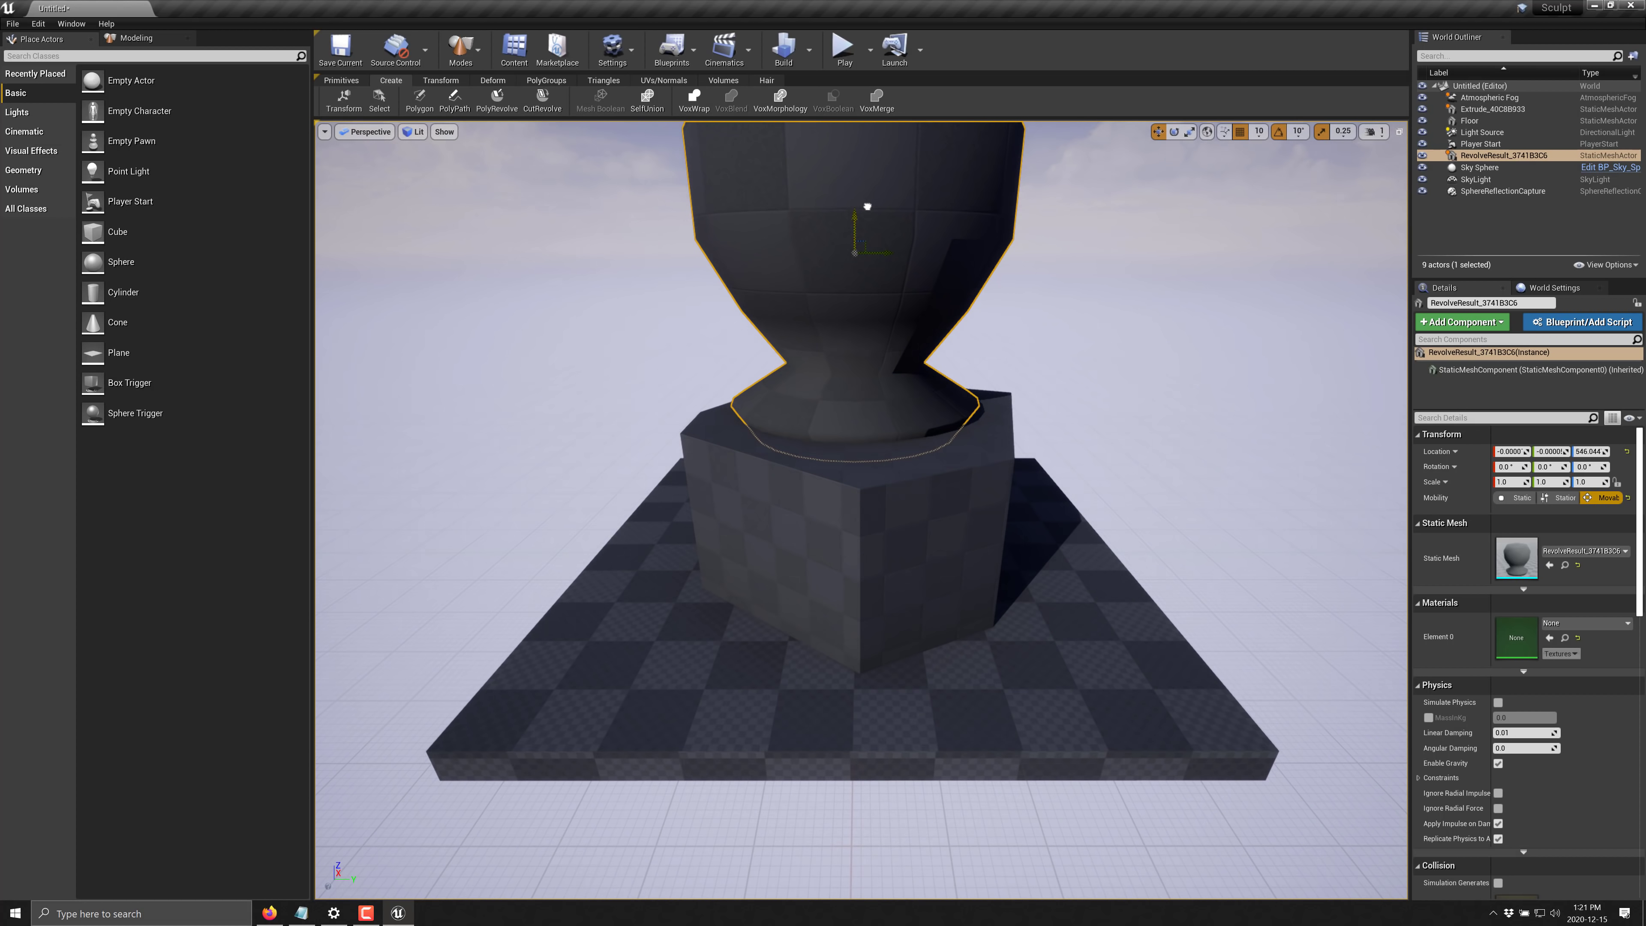
scroll(1093, 409, down, 6)
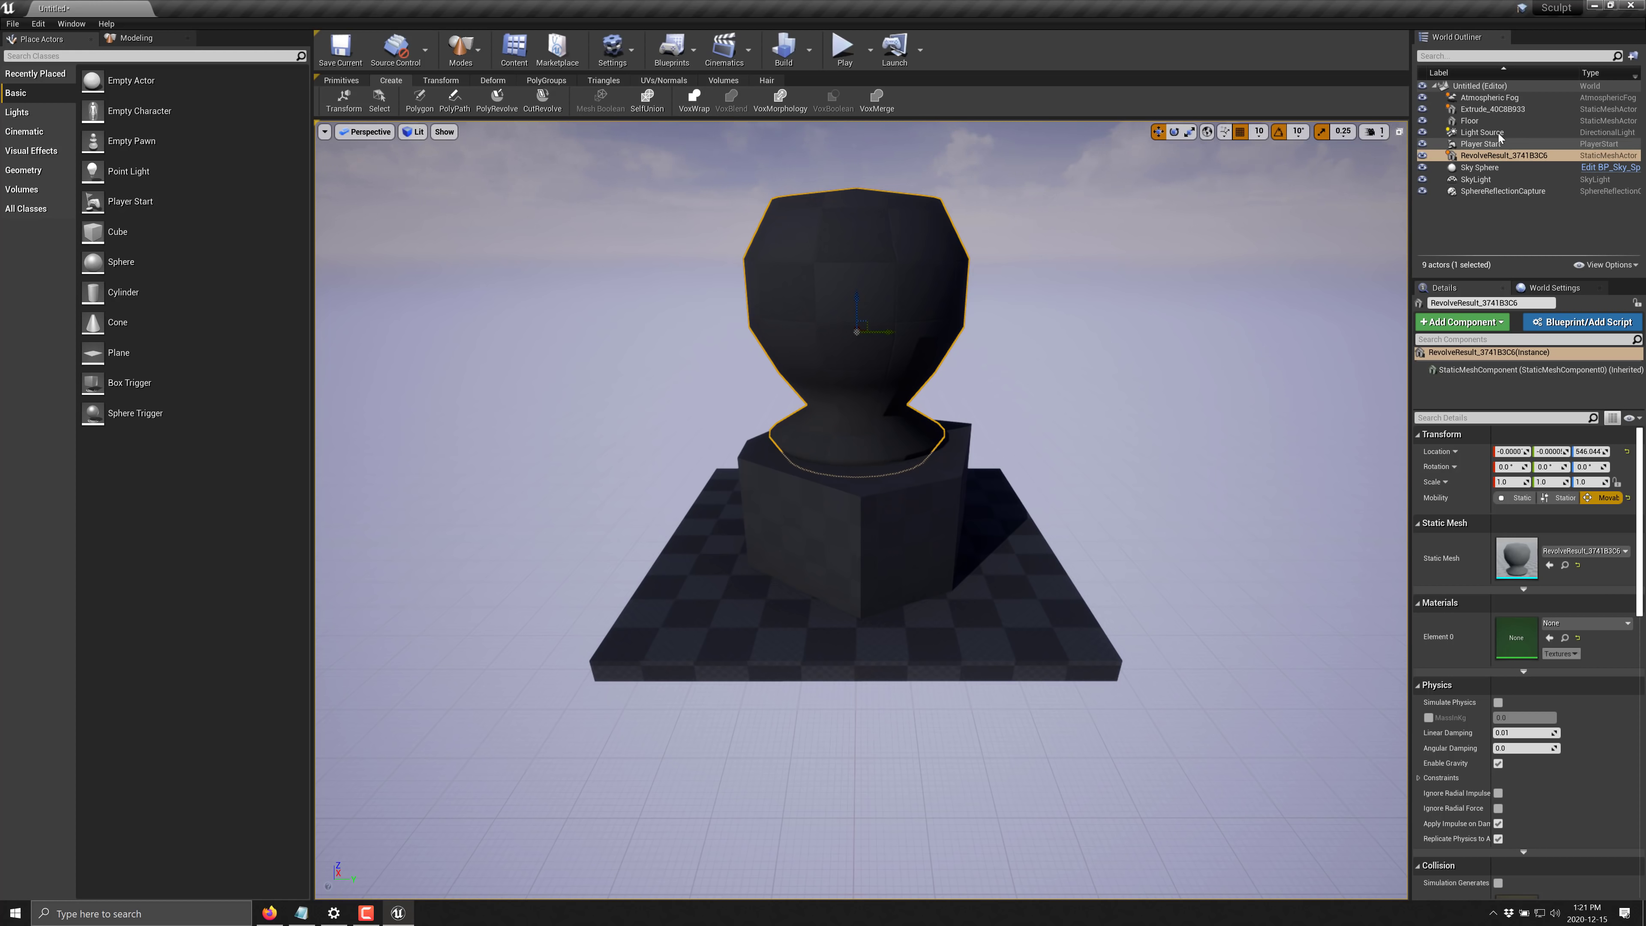
click(1488, 158)
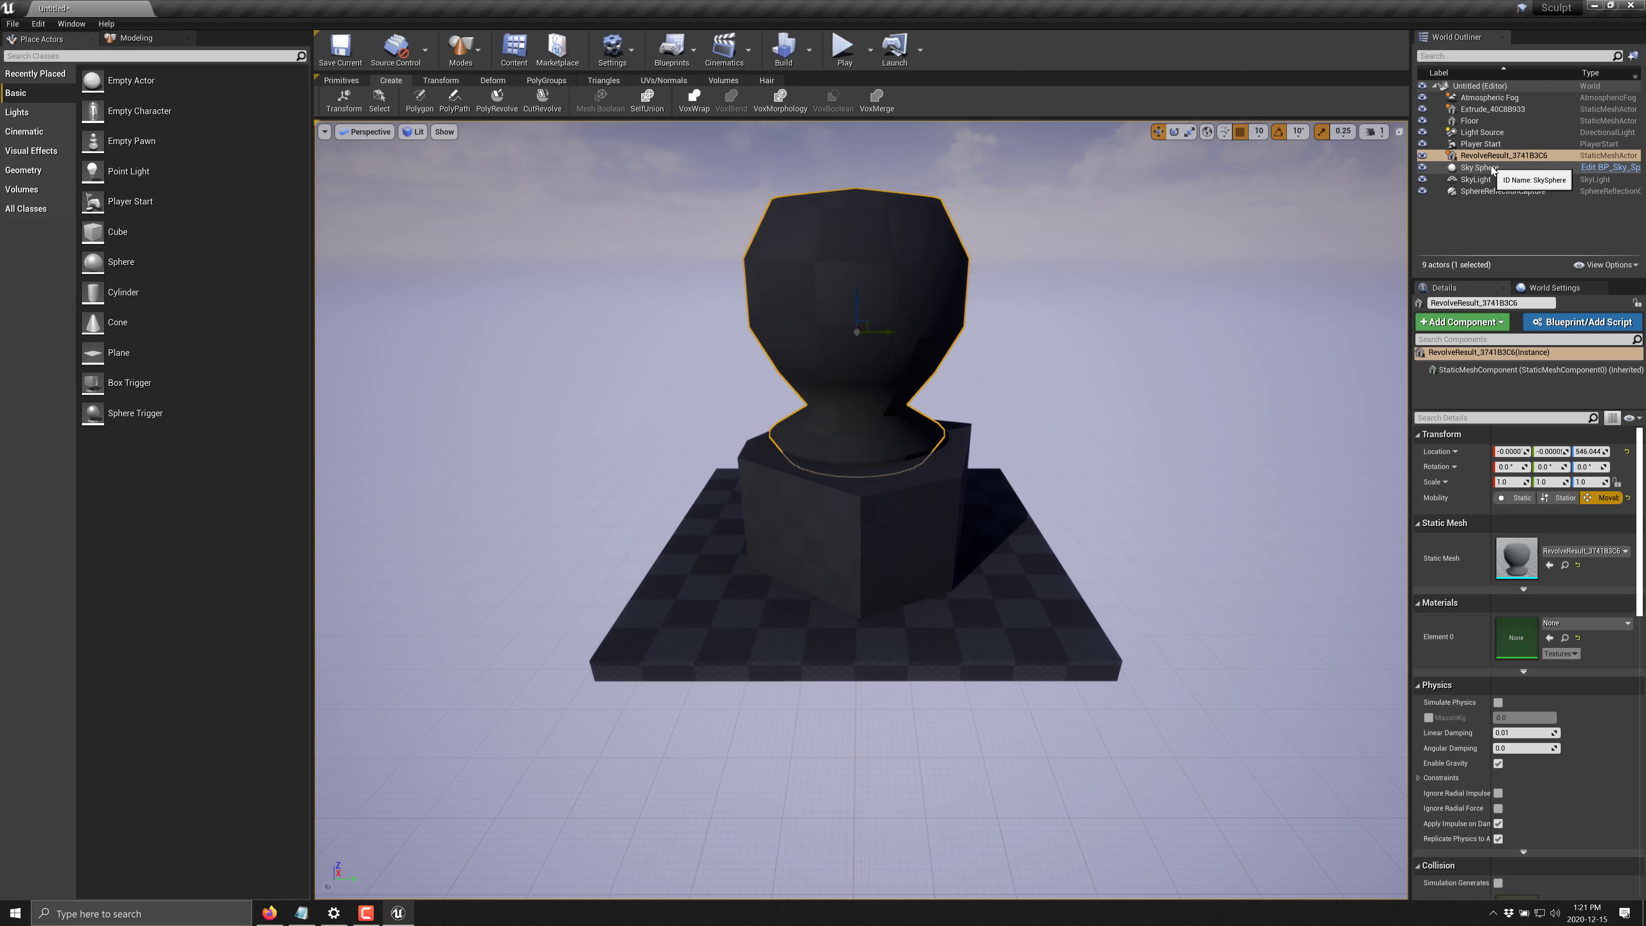
key(Delete)
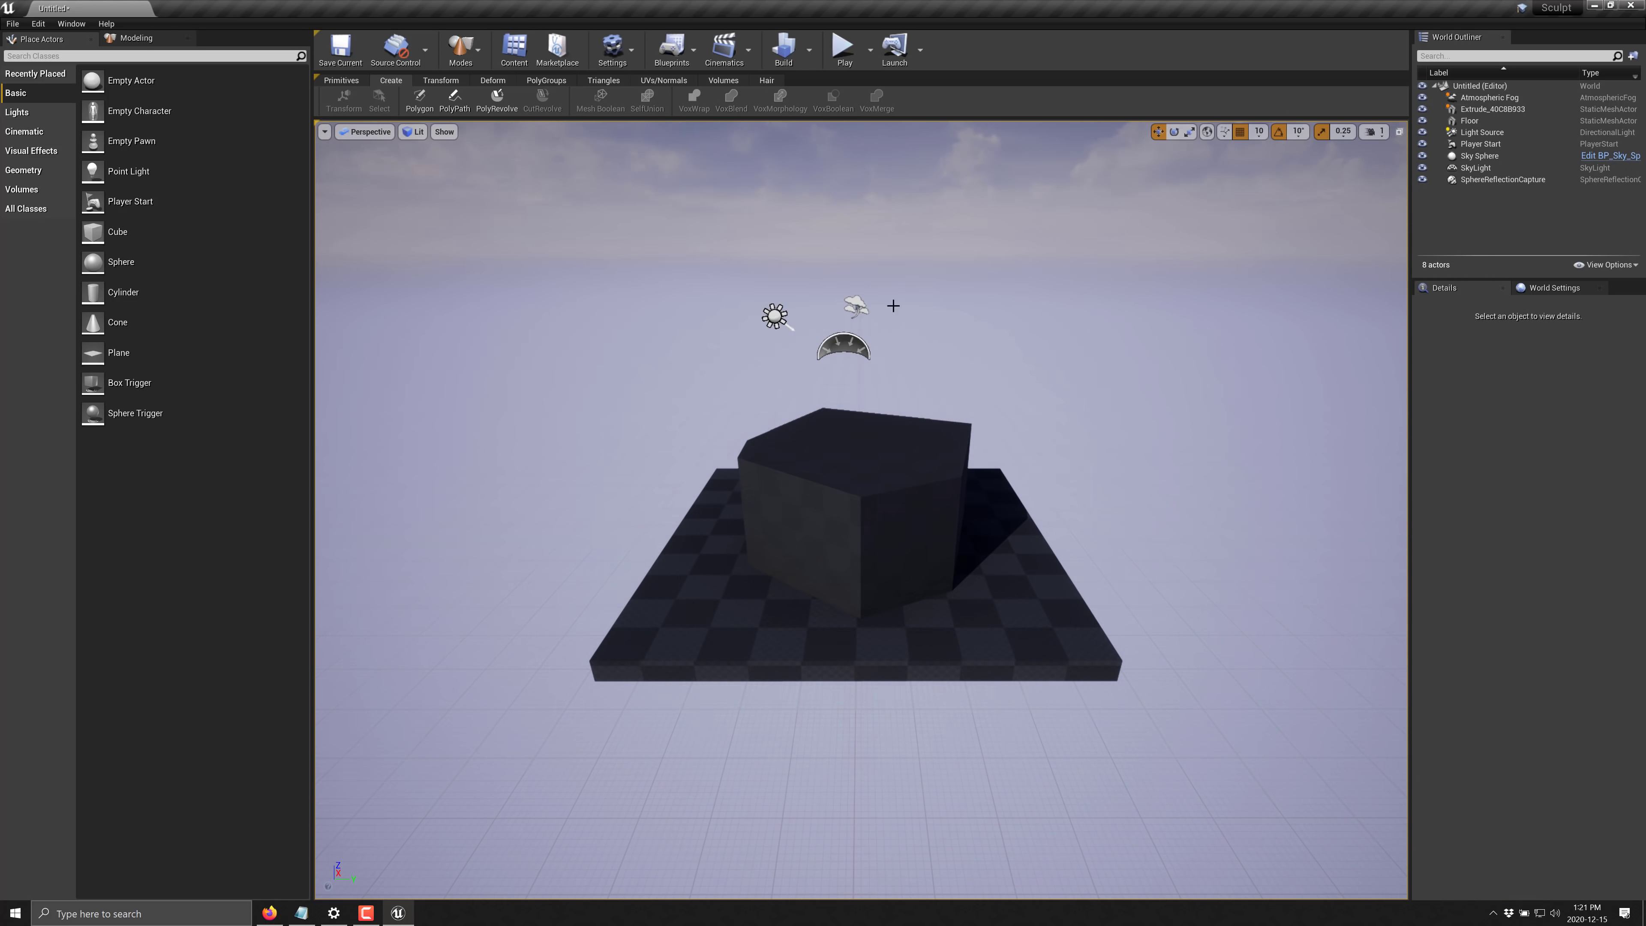
Delete the extruded block and place a Cube actor near the back edge of the floor
click(936, 481)
key(Delete)
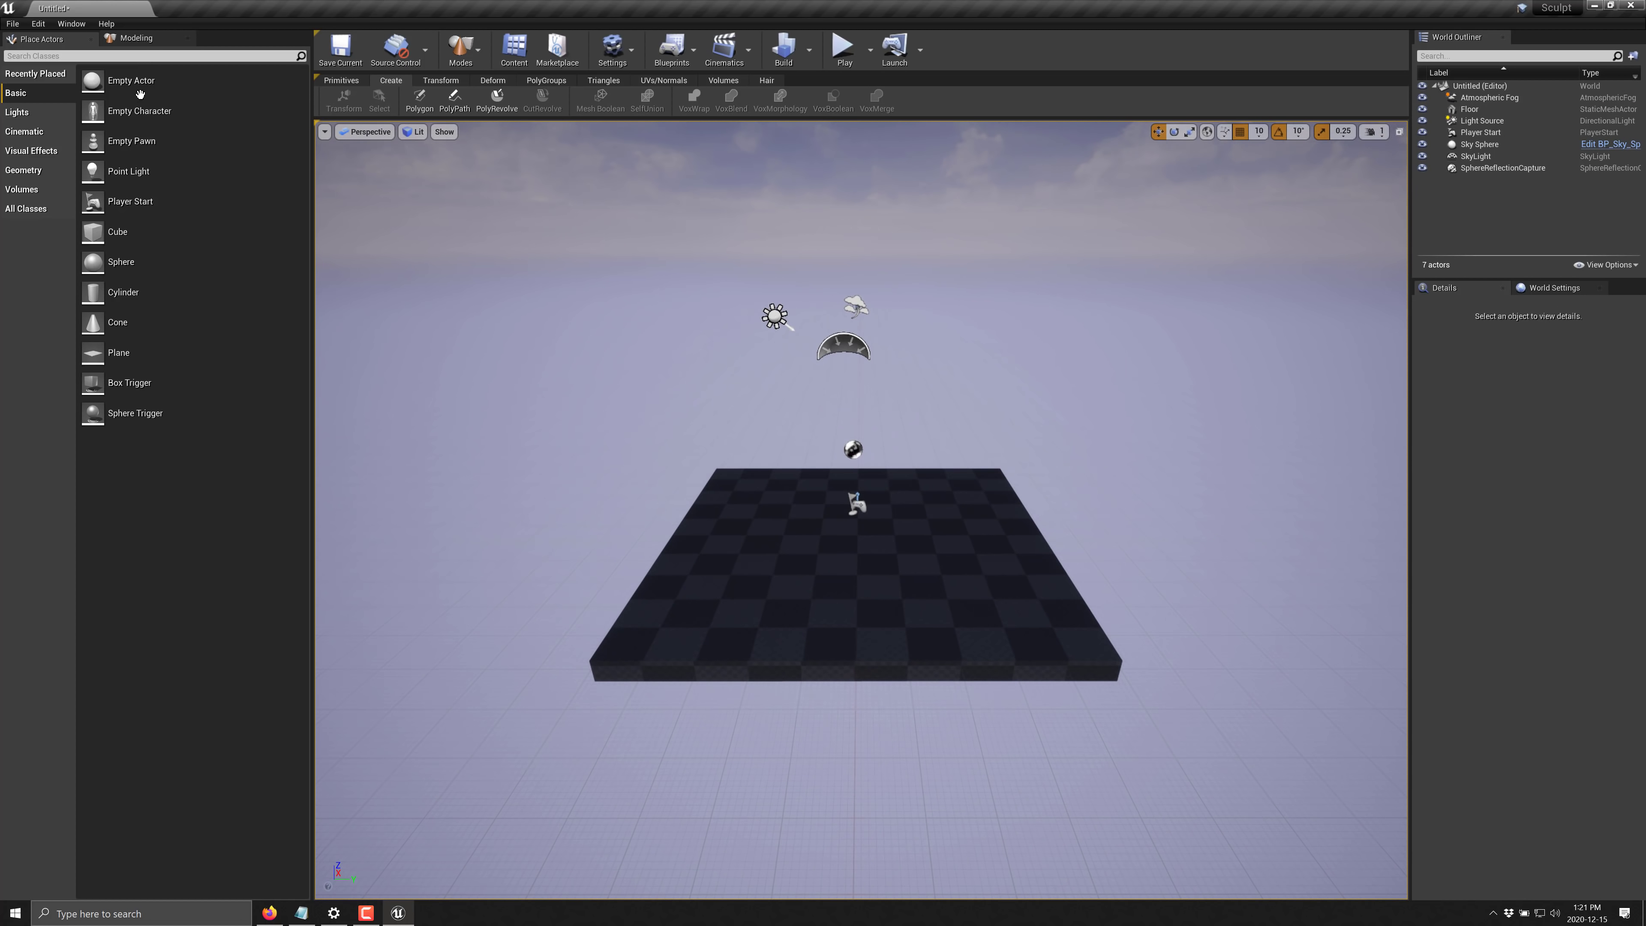
drag(118, 232, 802, 532)
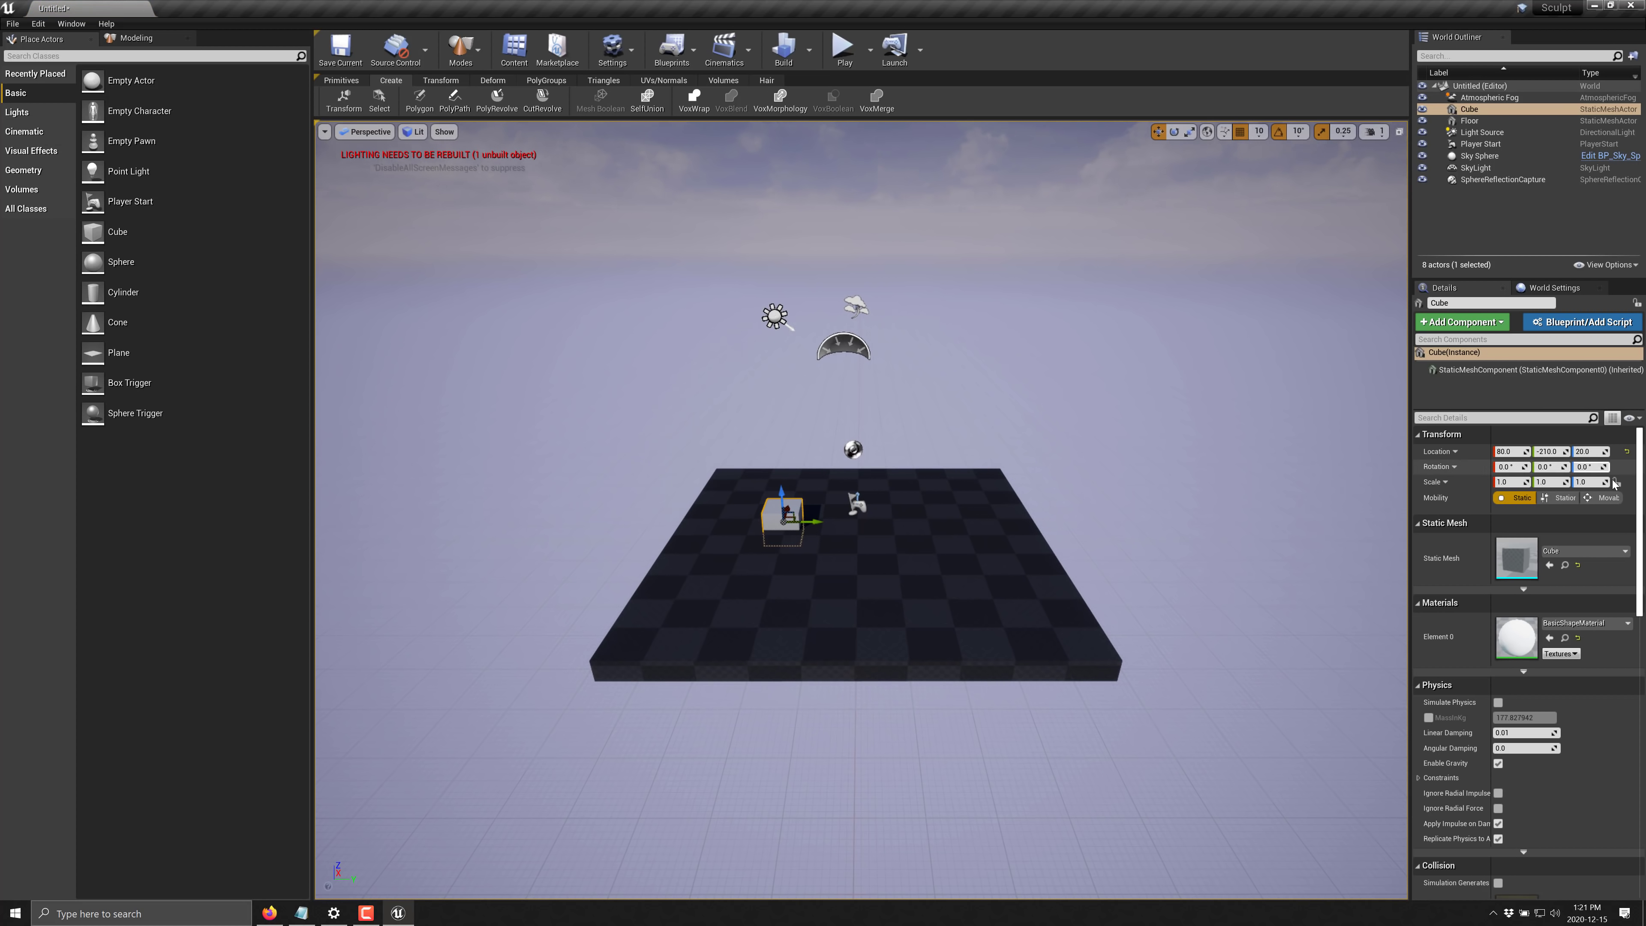
Scale the cube to 1.5 in X and 3 in Y, and raise it to a Z location of 110
click(1542, 482)
text(3)
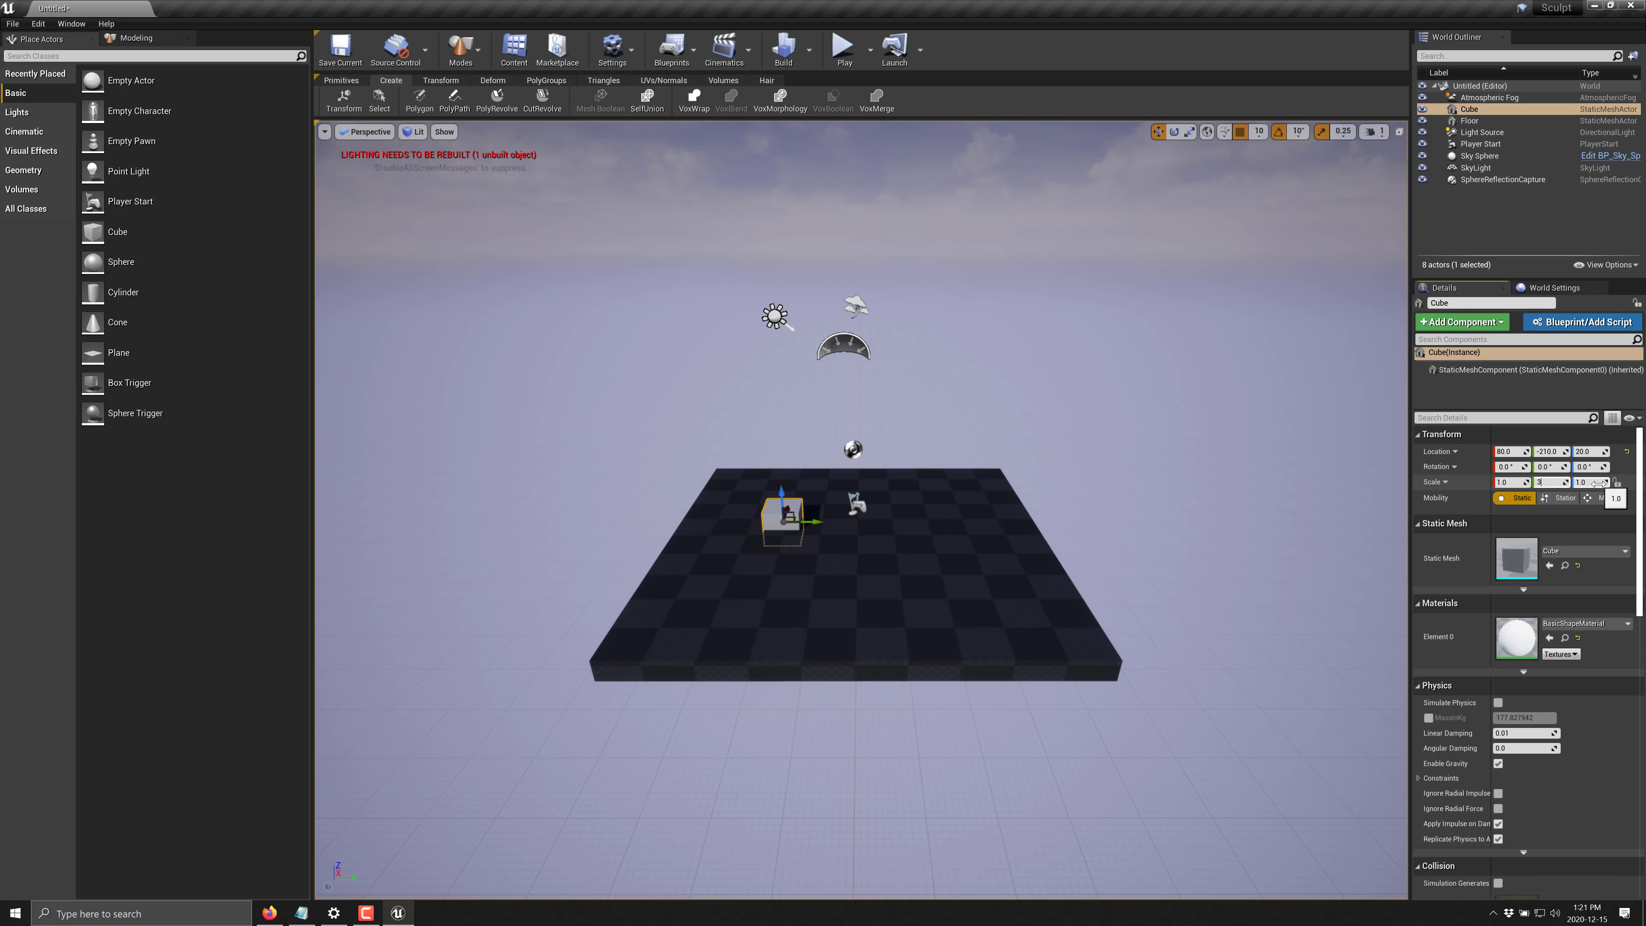
click(1516, 482)
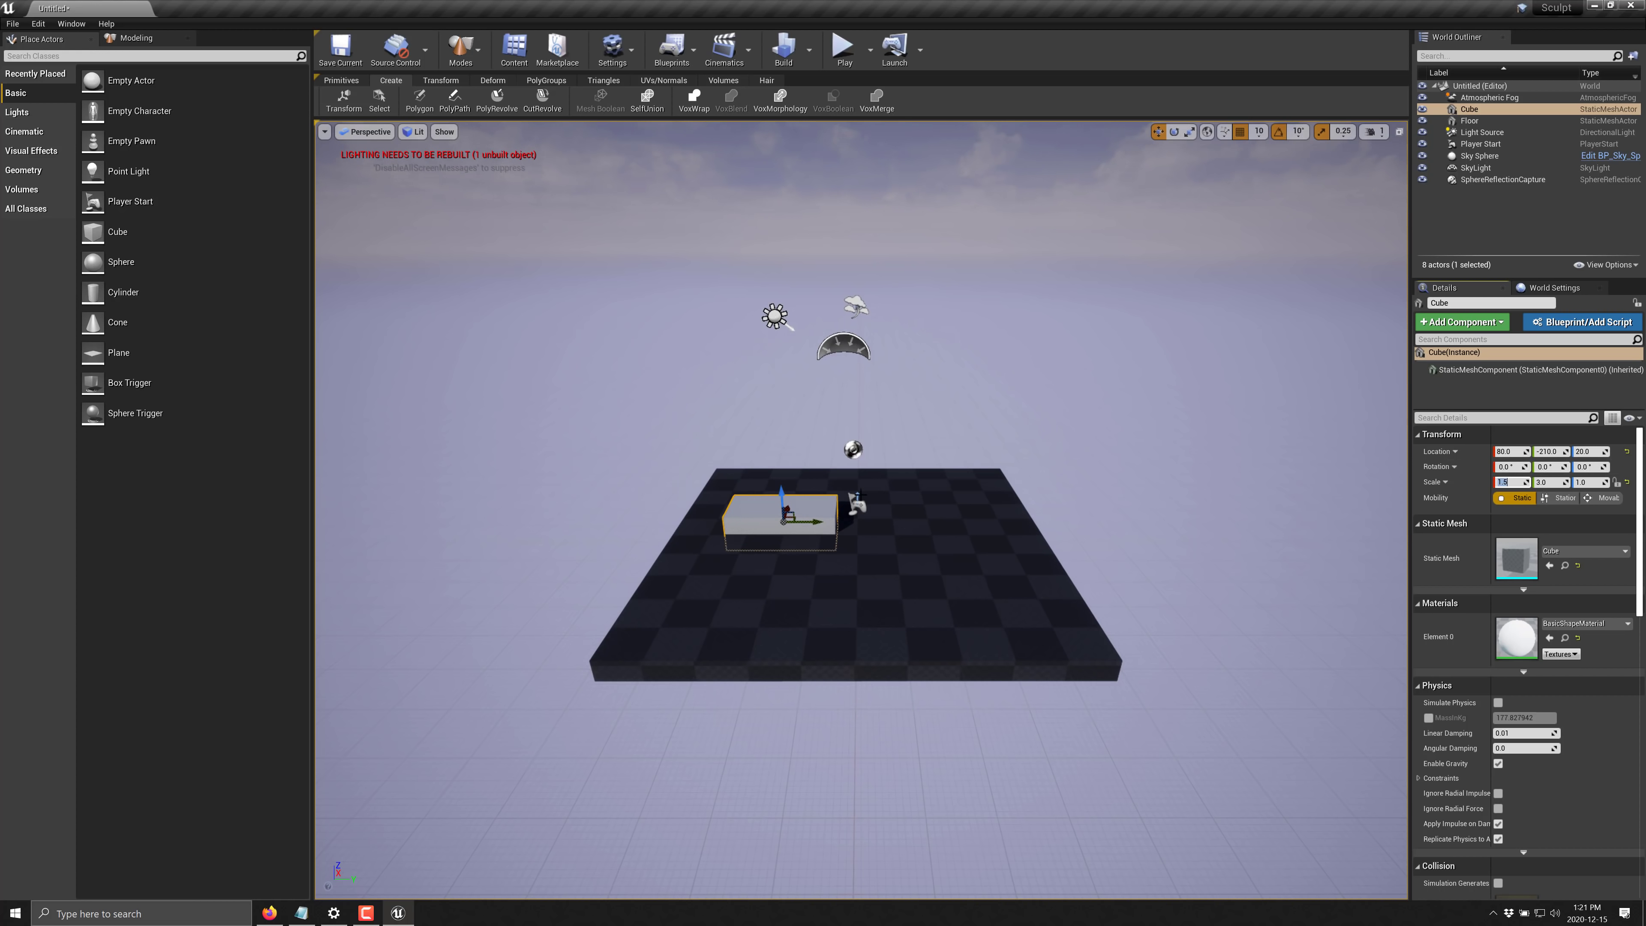
drag(782, 498, 781, 448)
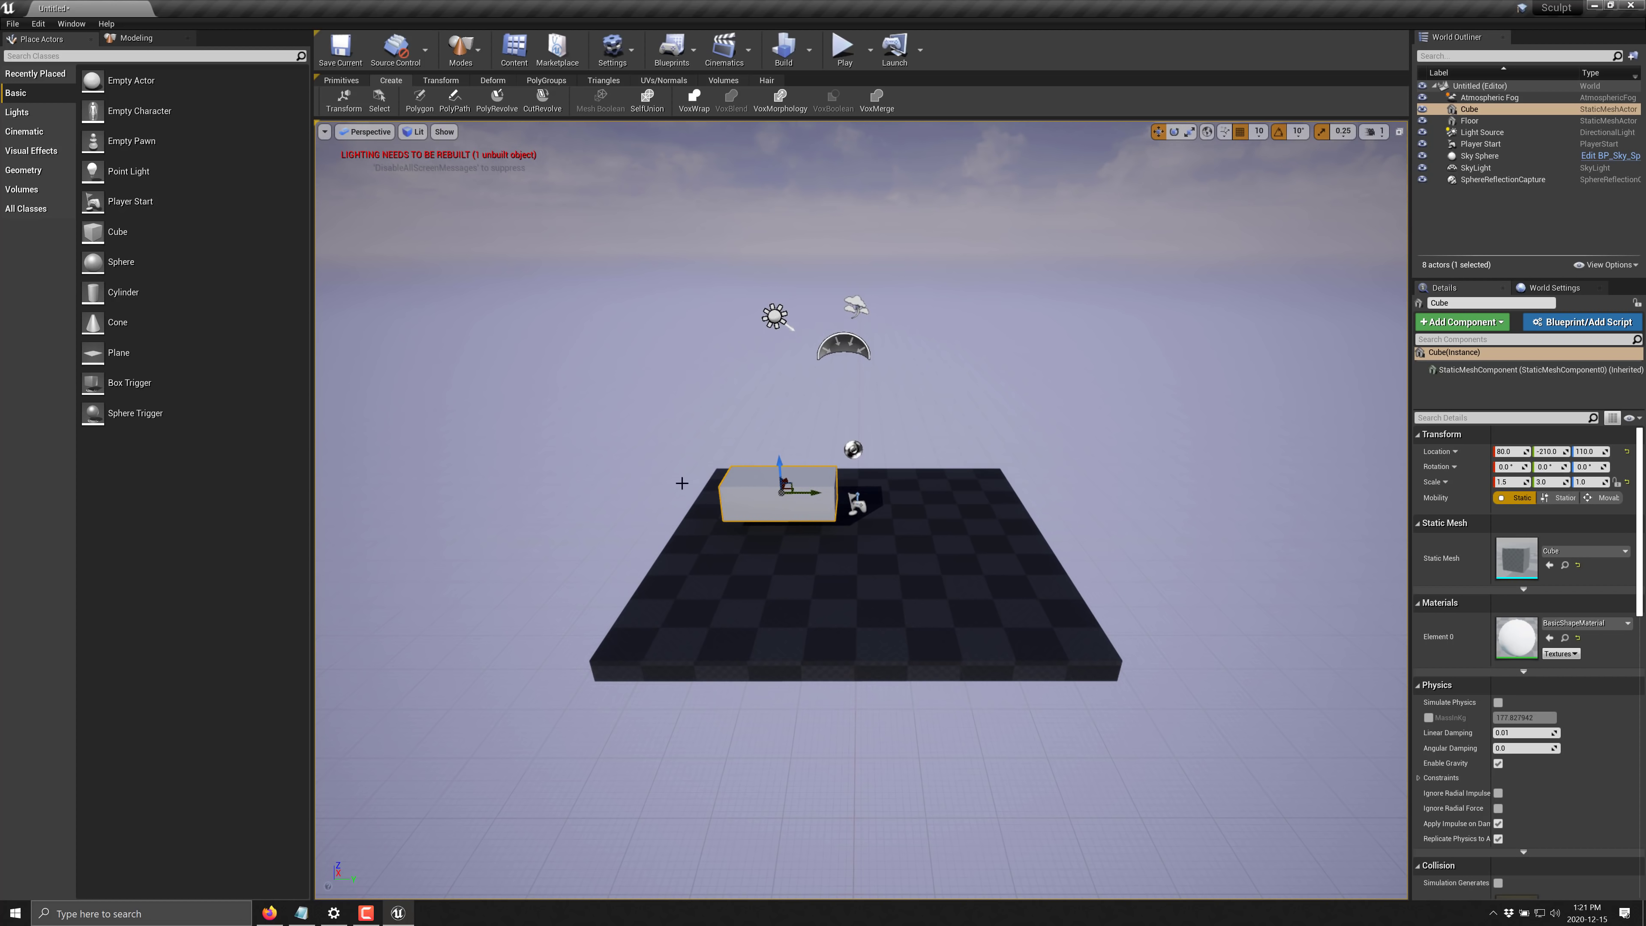
Set the viewport camera speed to 2
scroll(887, 526, up, 5)
right_drag(888, 526, 852, 506)
key(w)
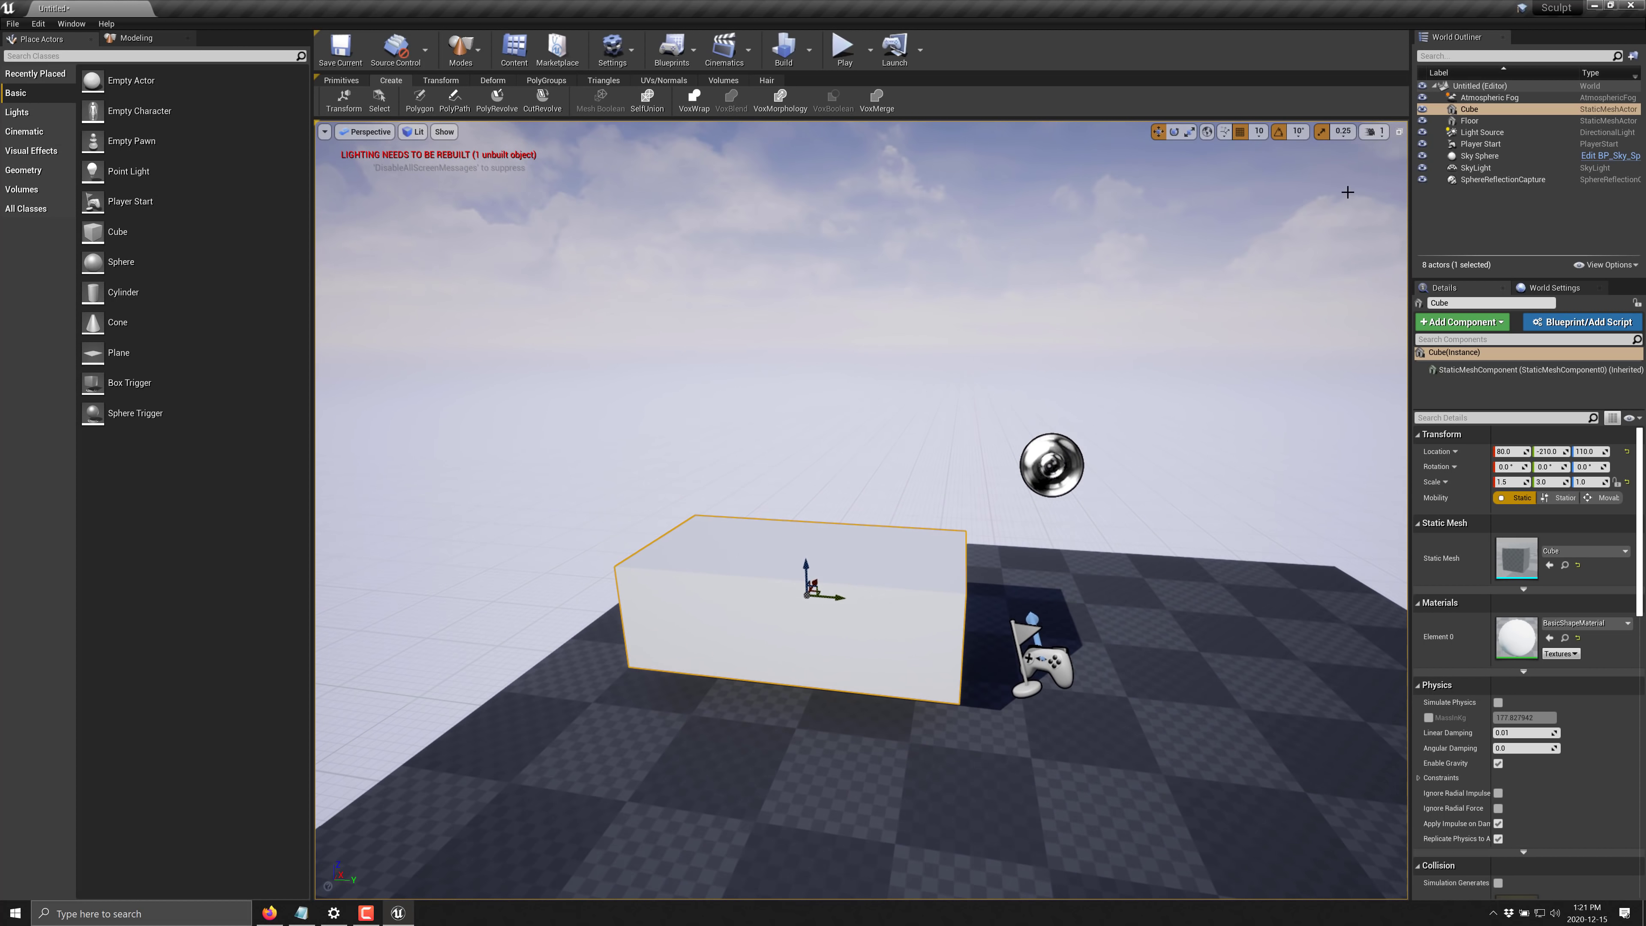
click(1378, 131)
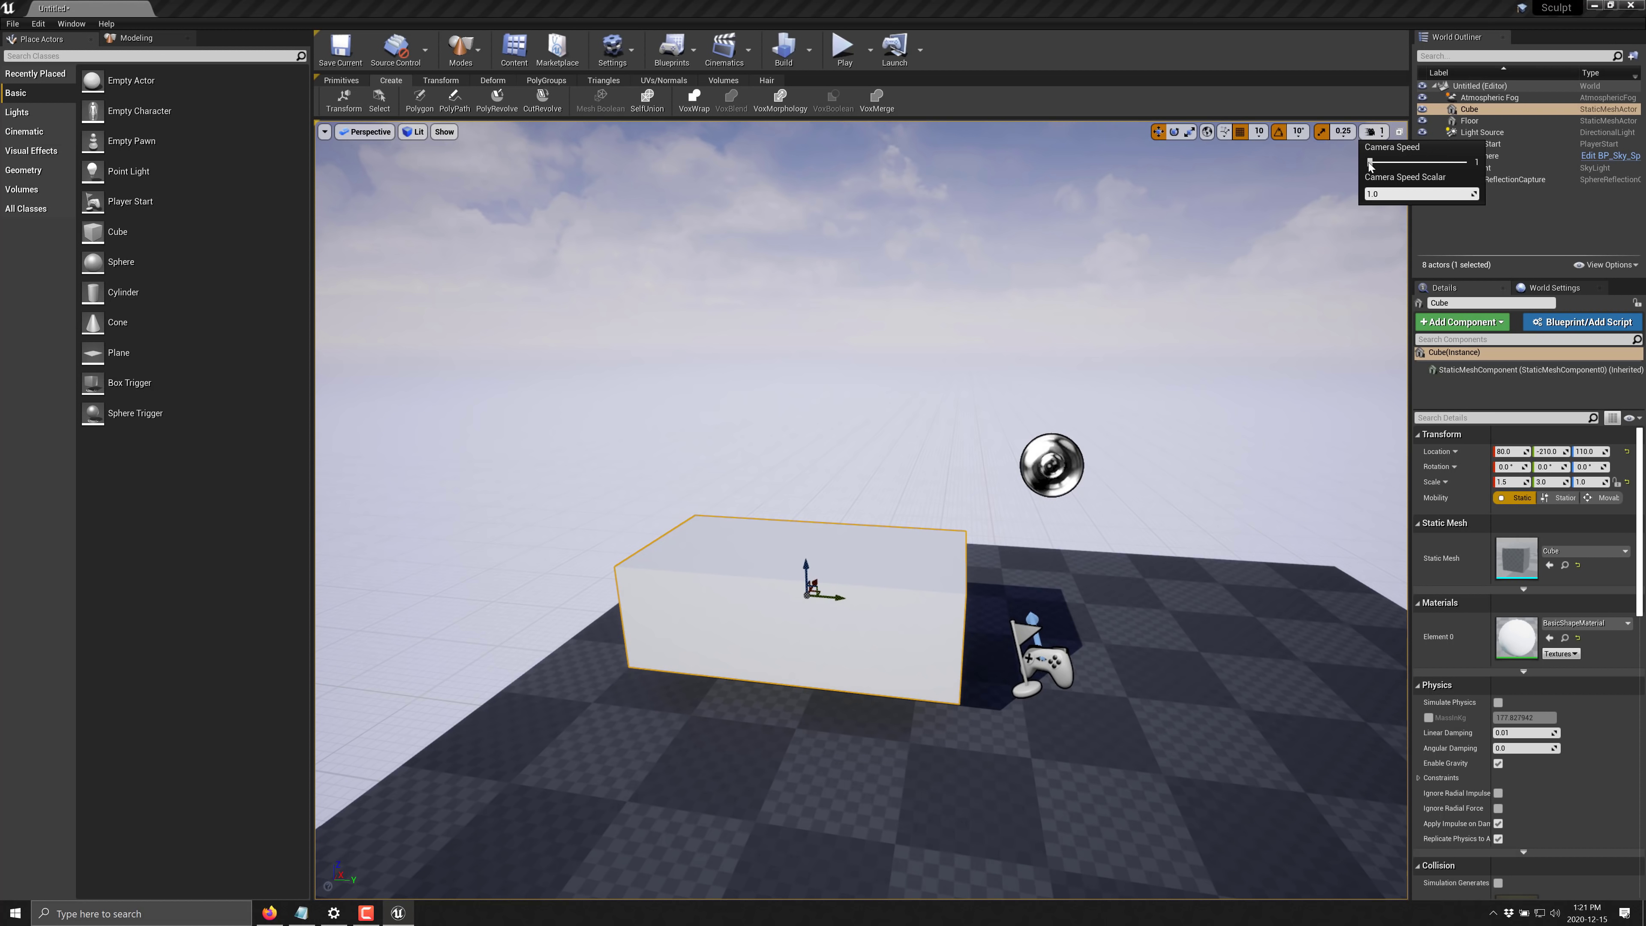
drag(1377, 161, 1387, 161)
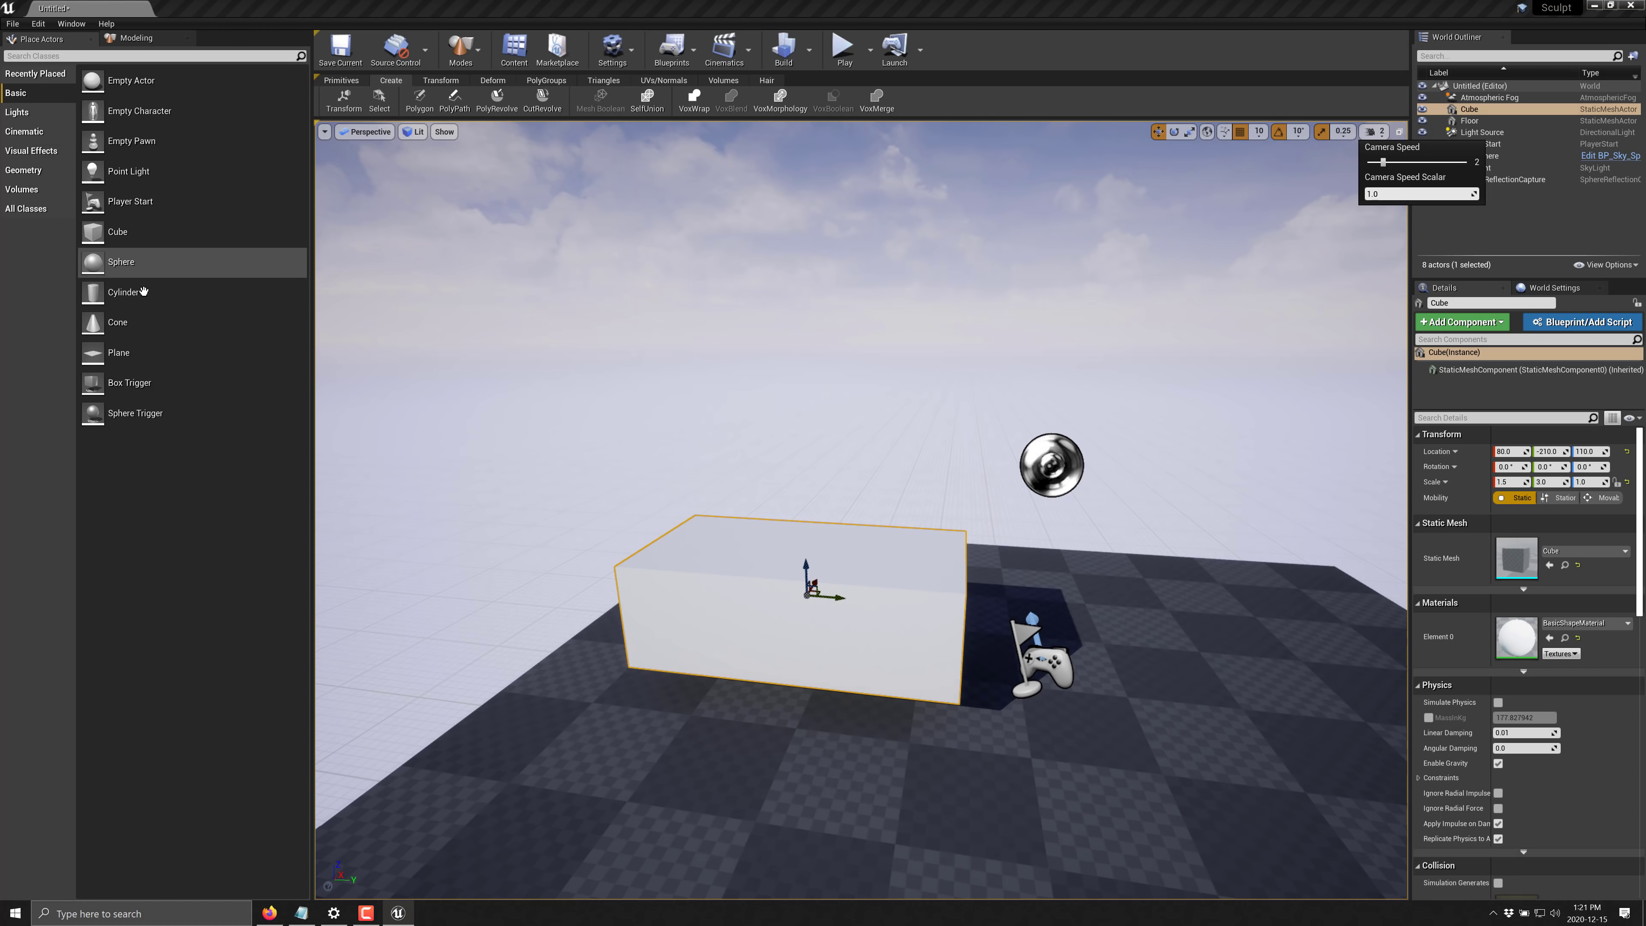
Place a Cylinder actor on one end of the cube's top and put a duplicate of it on the other end
drag(143, 292, 681, 491)
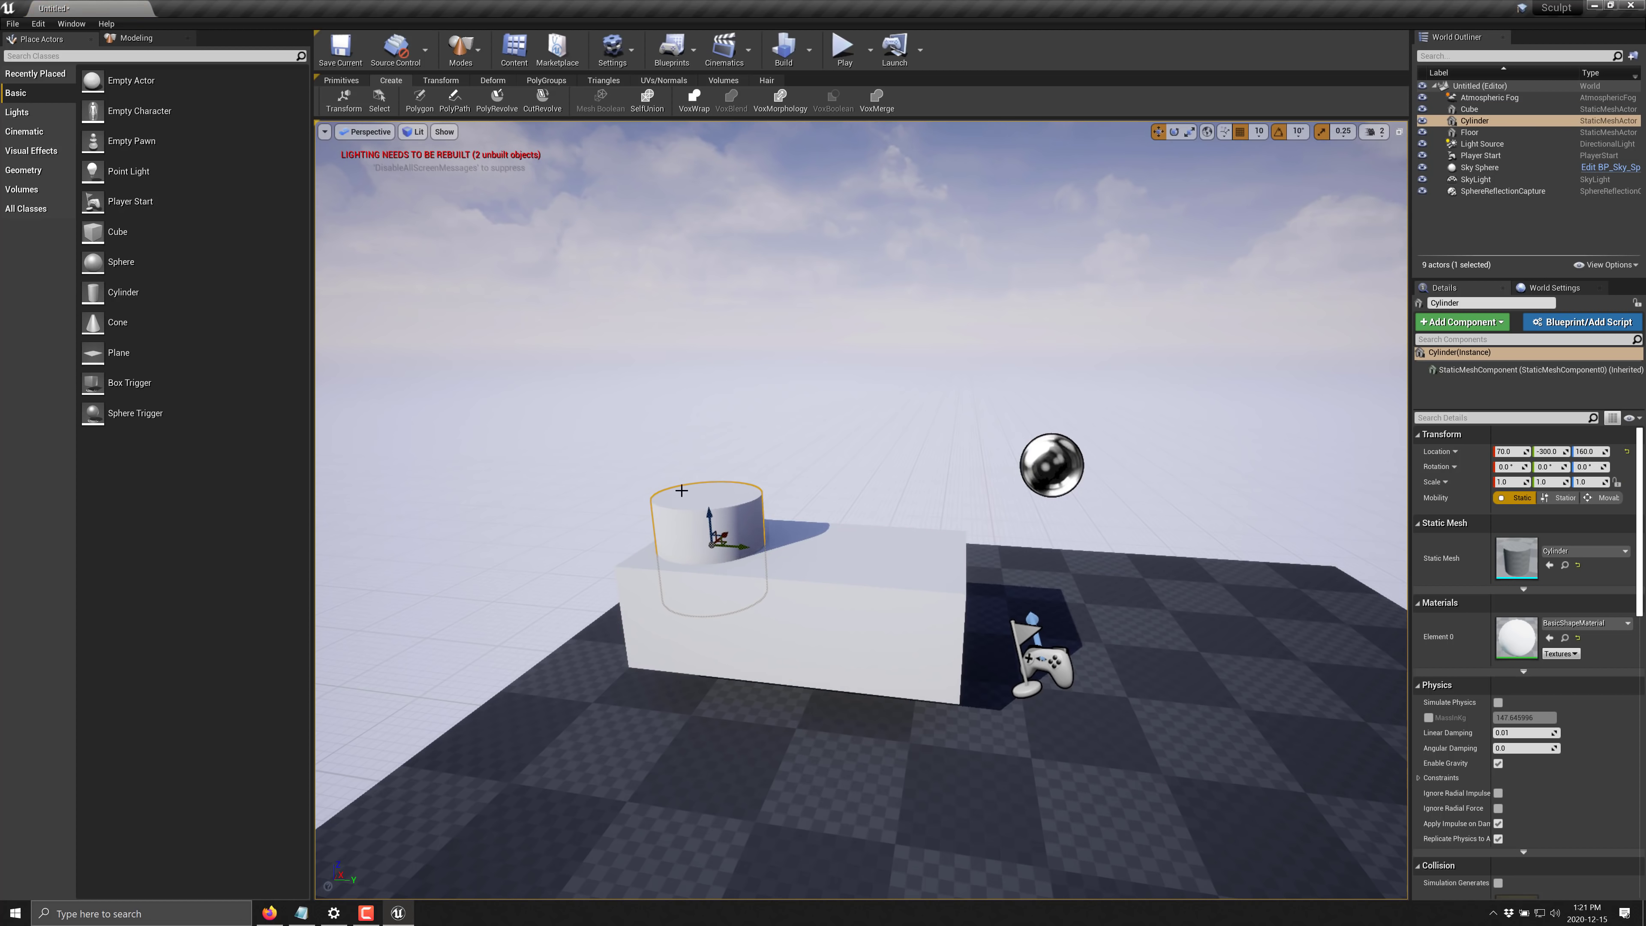
click(38, 23)
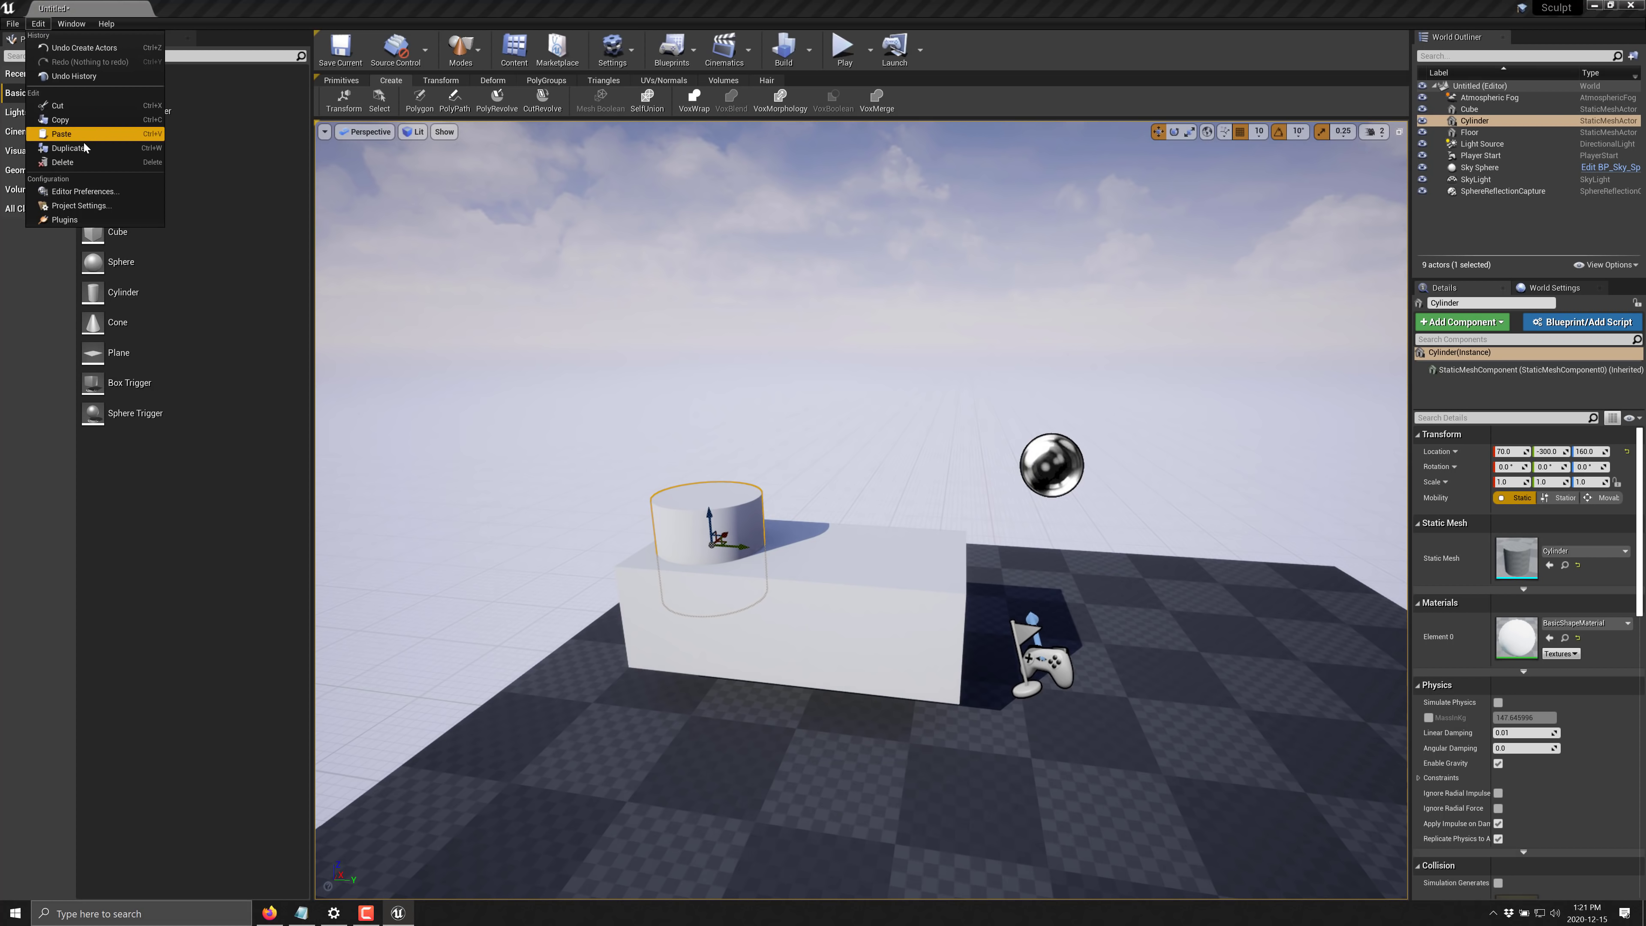
click(65, 141)
drag(745, 545, 873, 551)
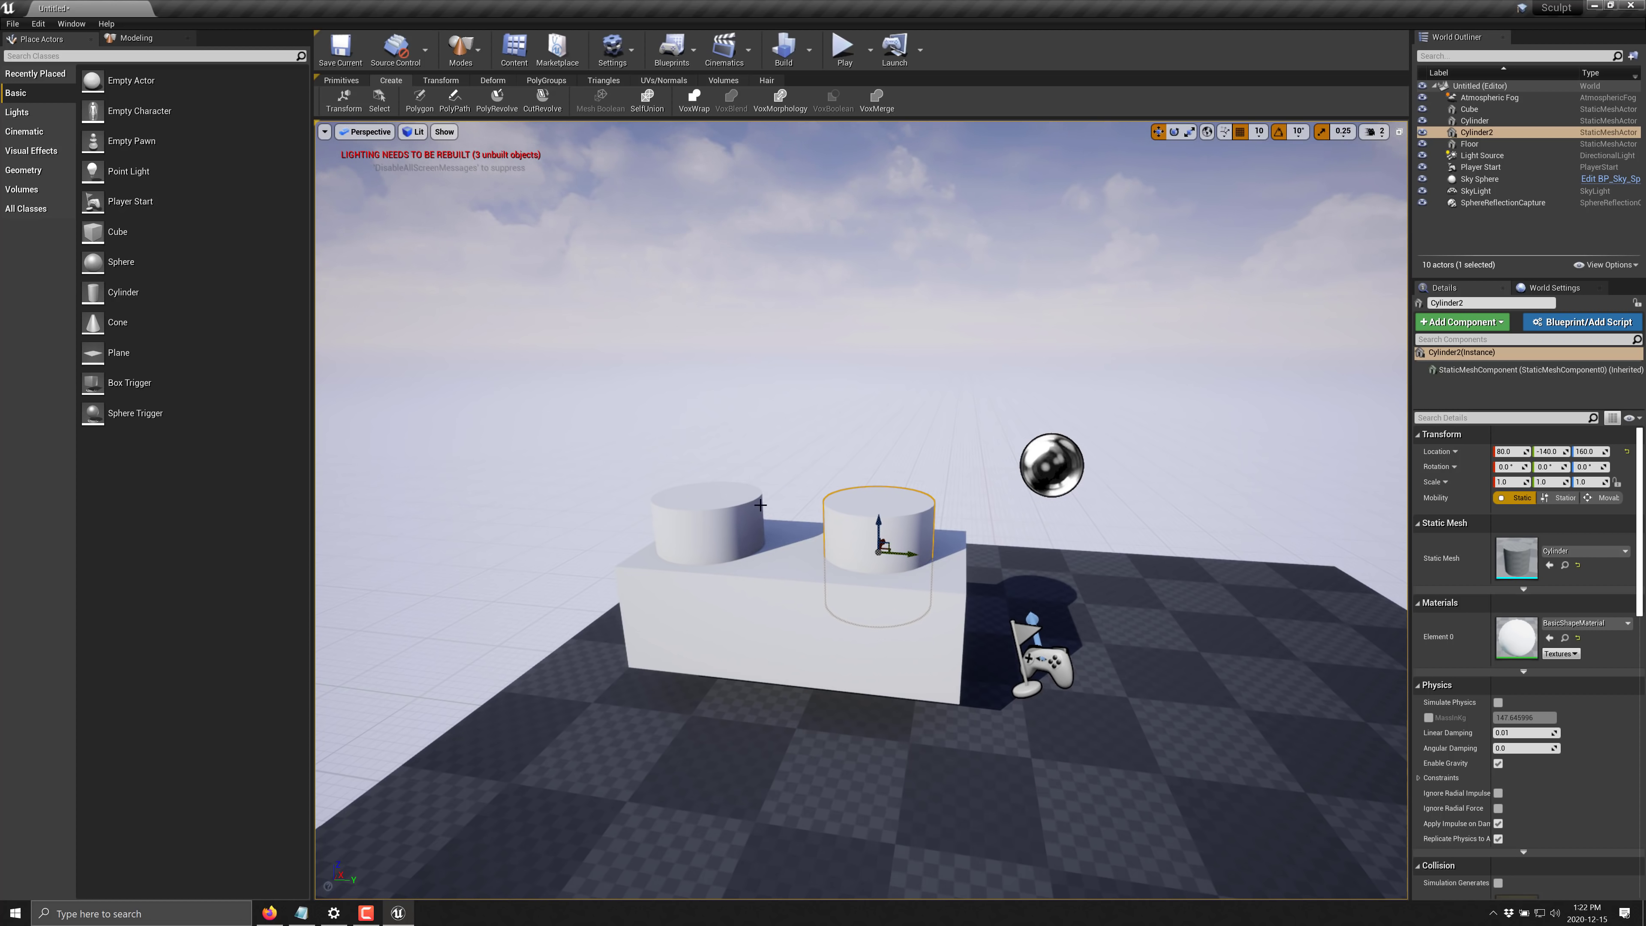
Merge the cube and both cylinders into one solid mesh with VoxWrap, with Auto Simplify enabled
ctrl+click(722, 504)
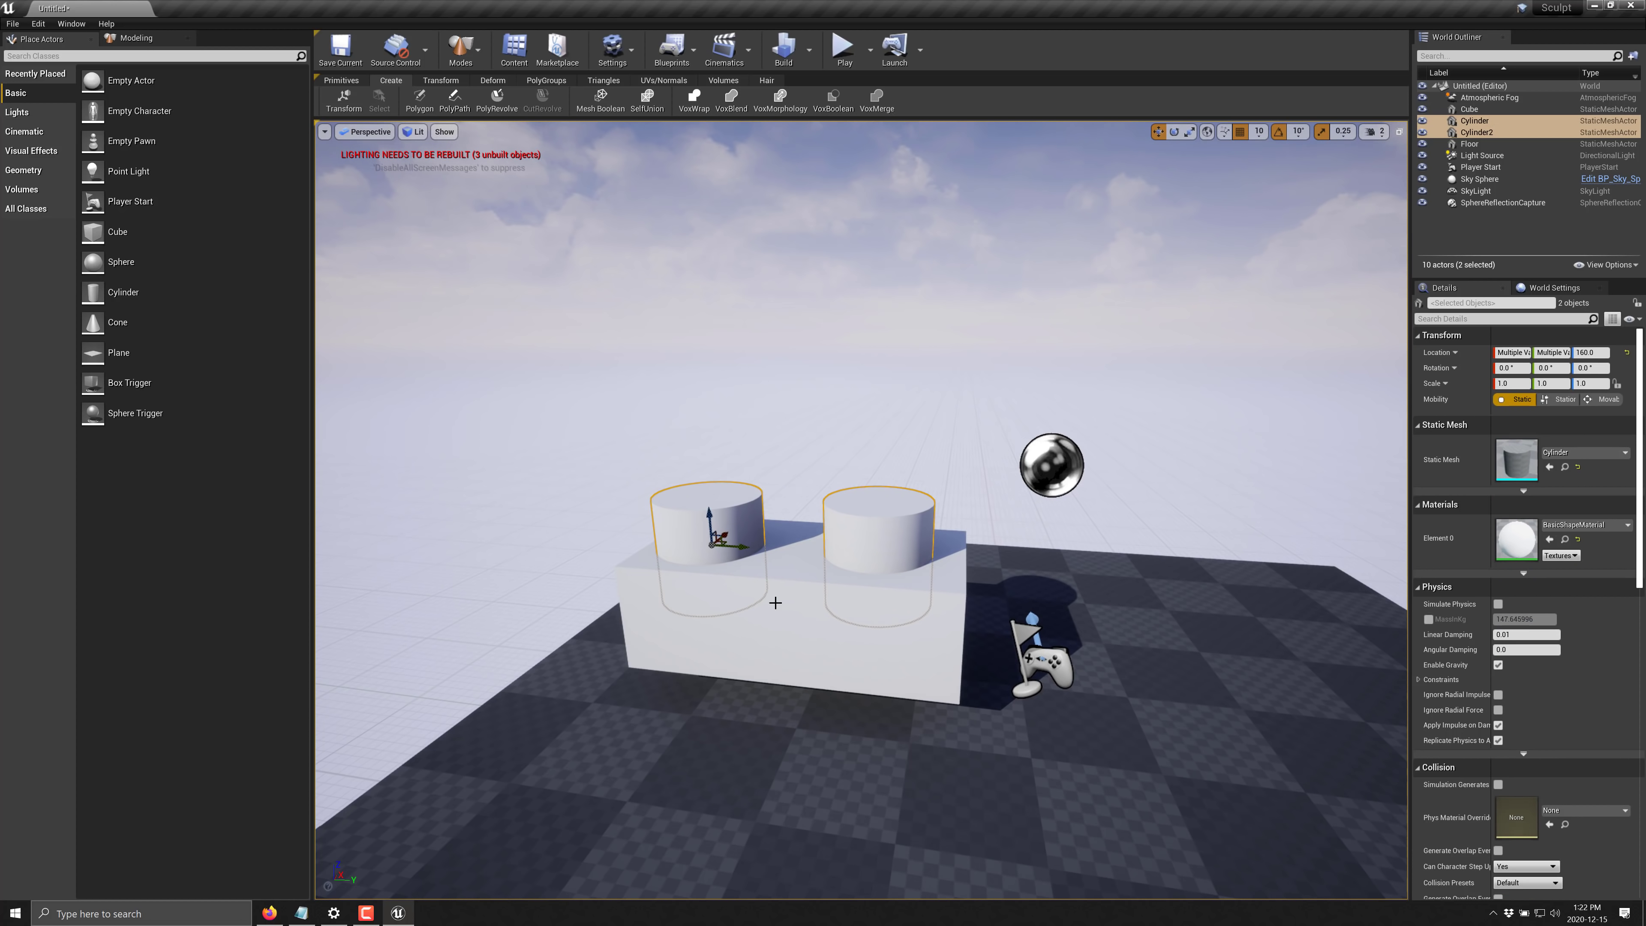
ctrl+click(788, 626)
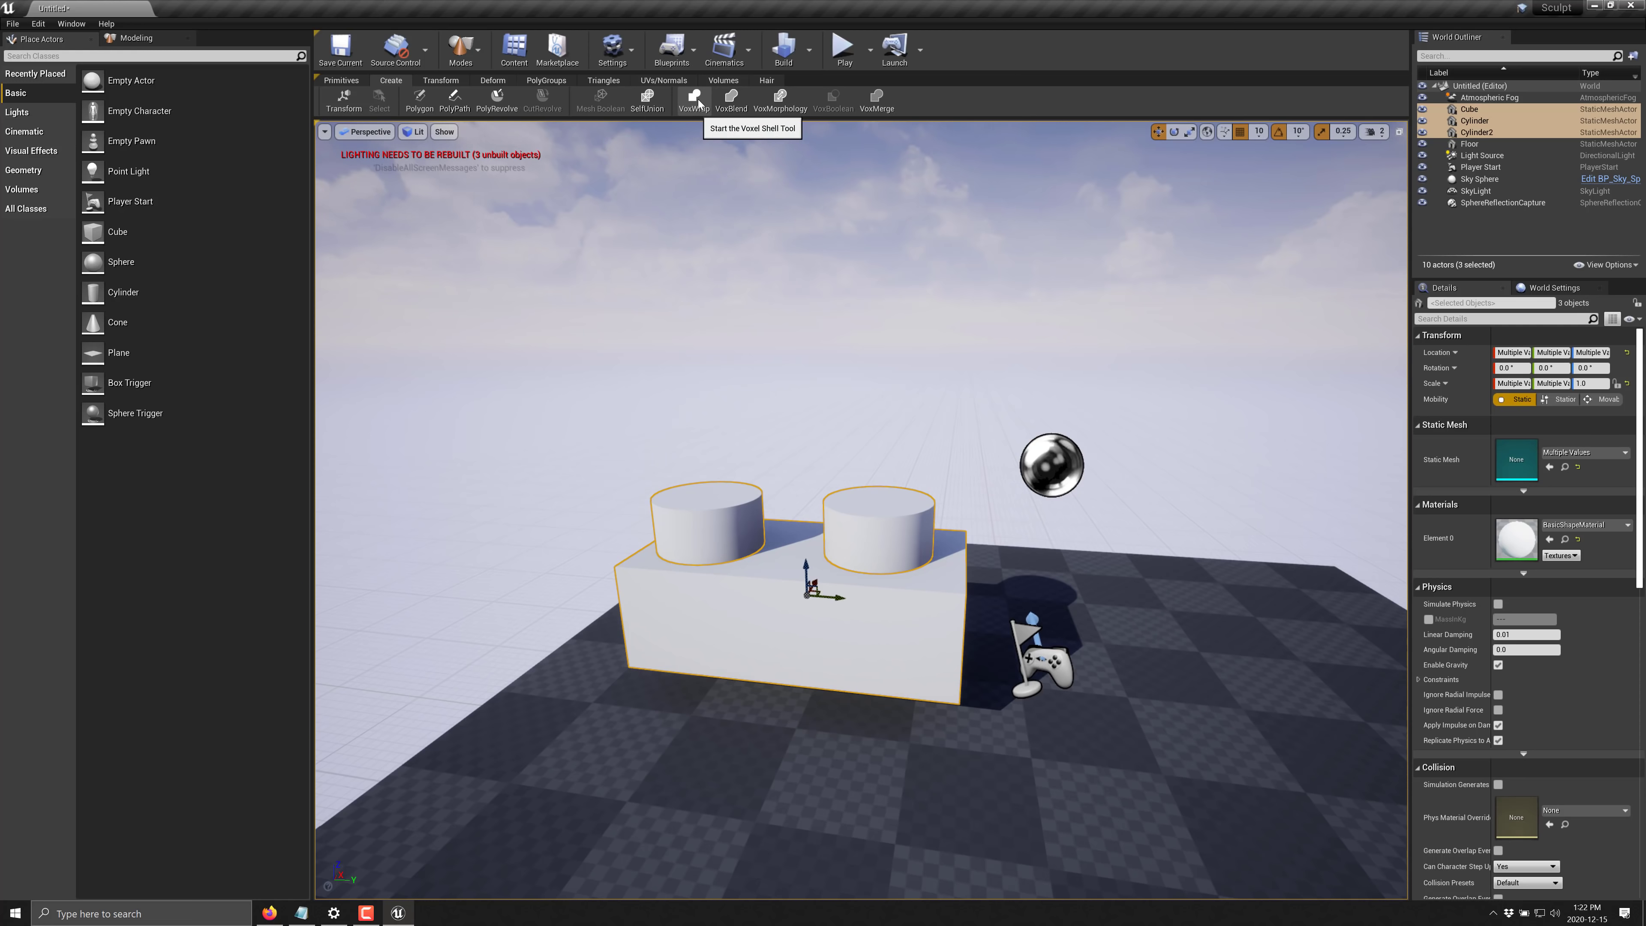
click(699, 99)
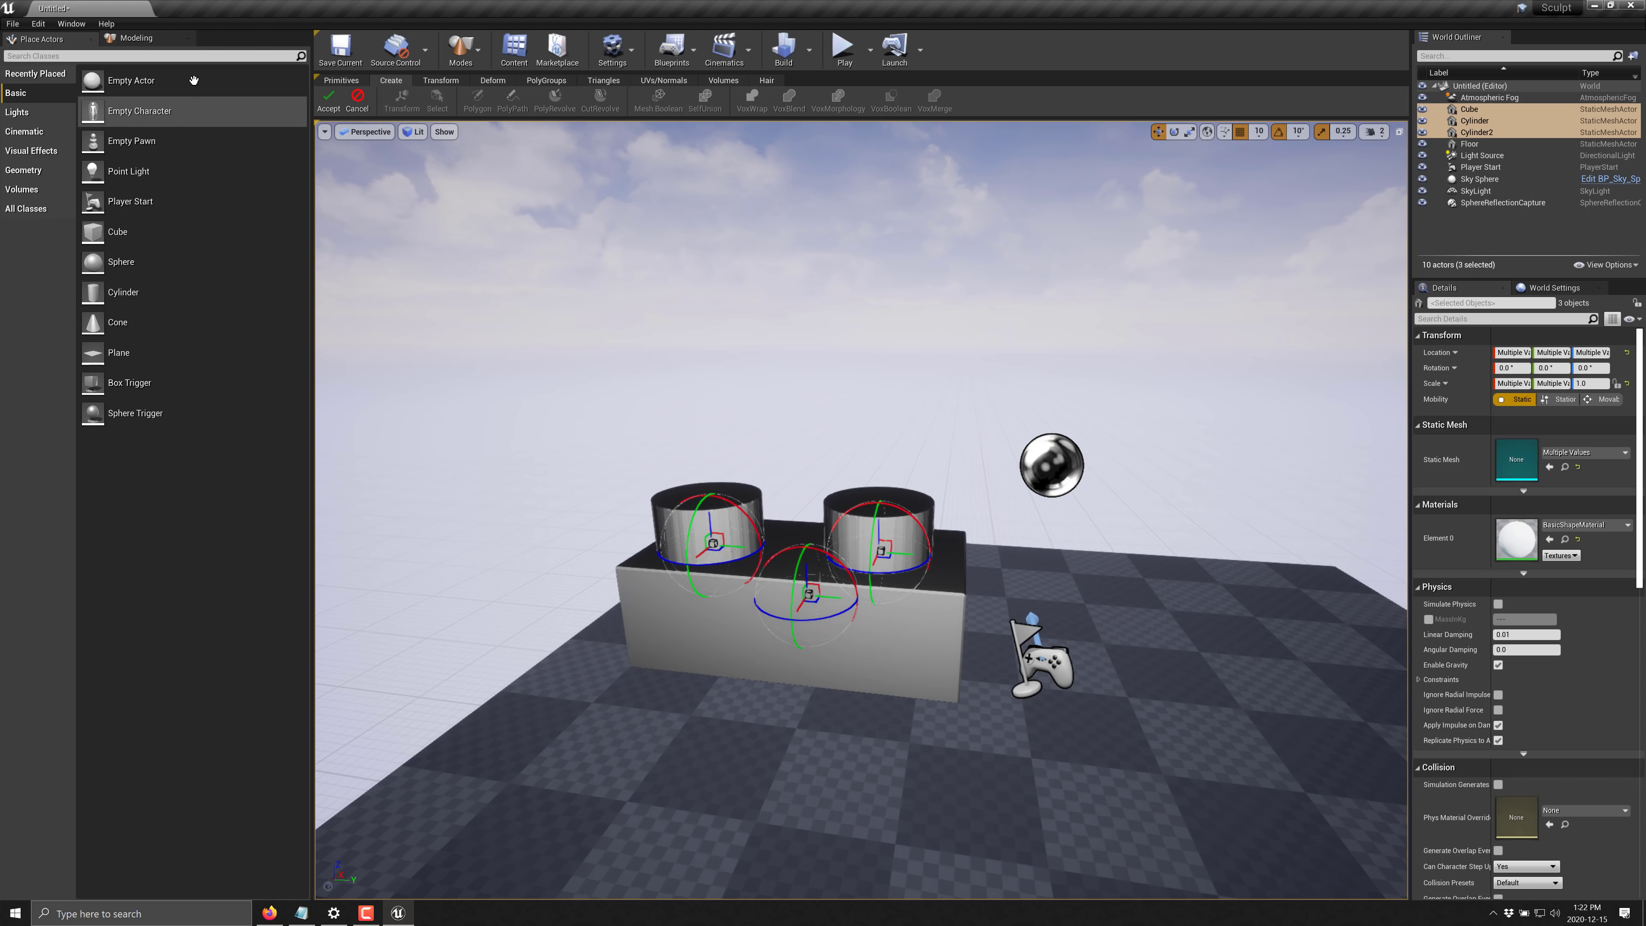
click(148, 40)
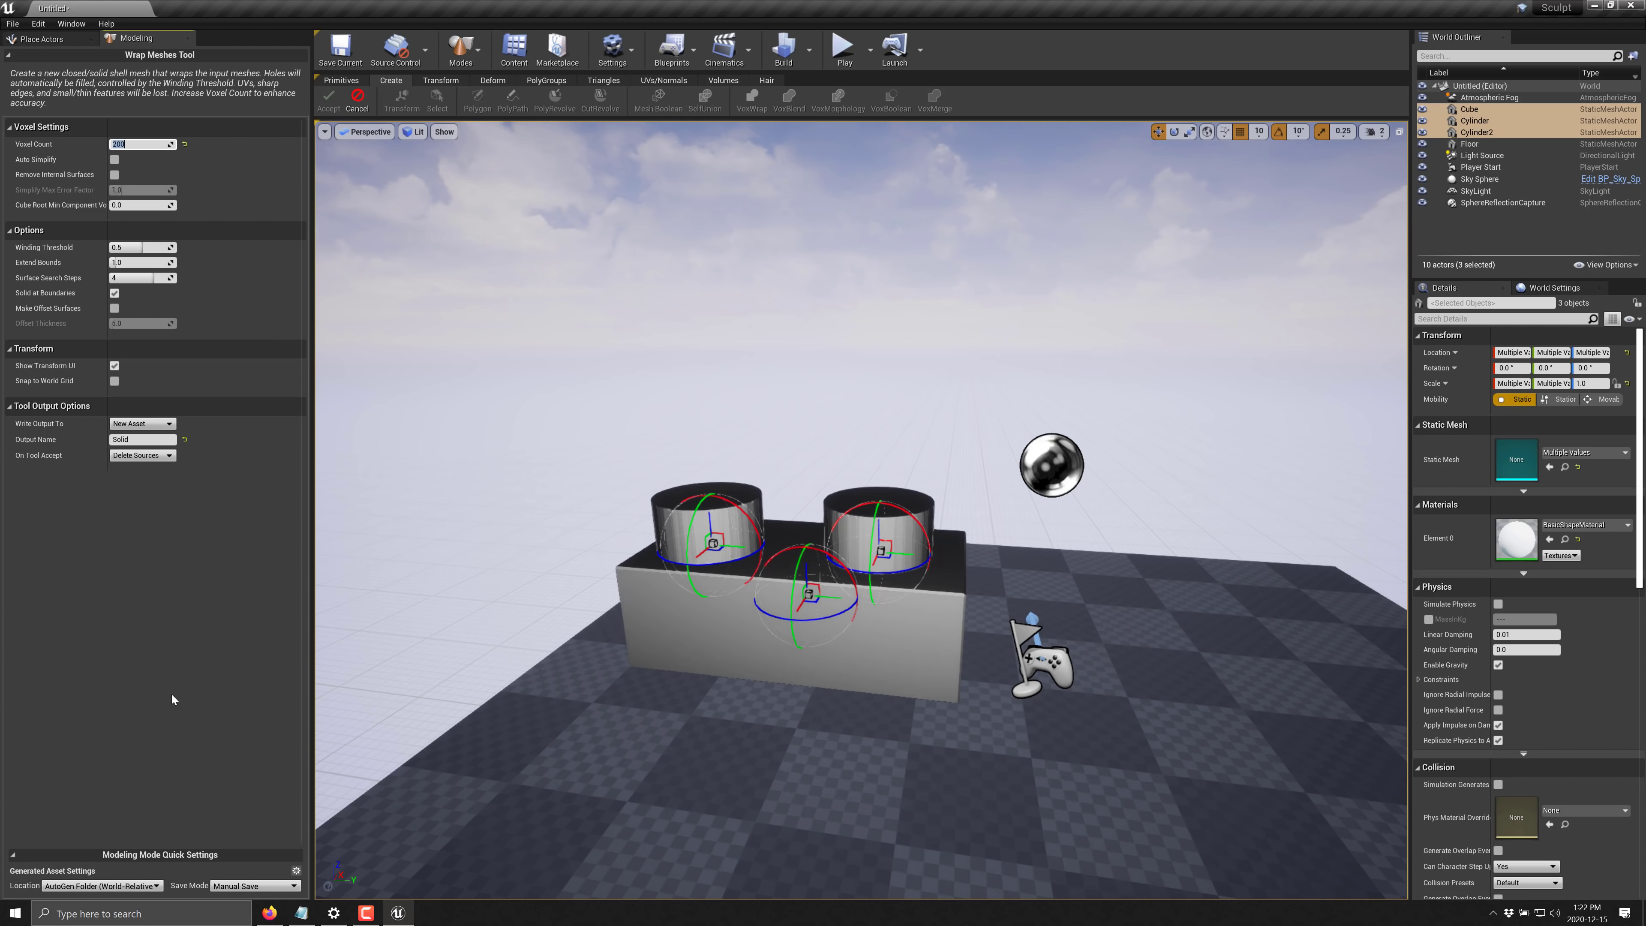
click(115, 161)
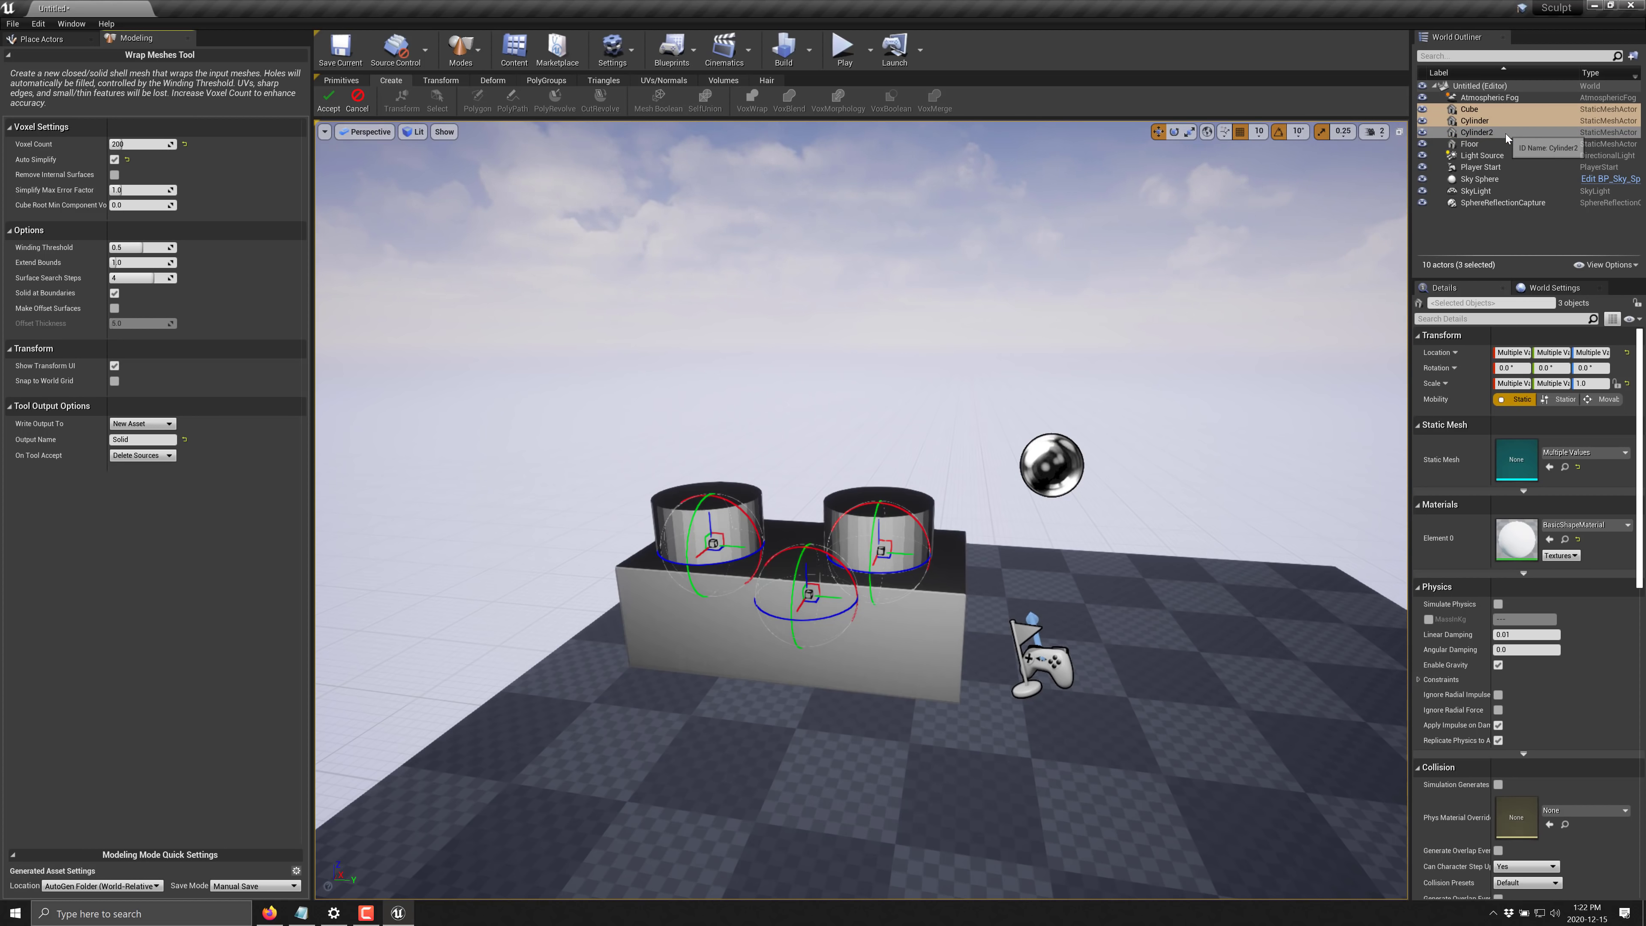
click(328, 101)
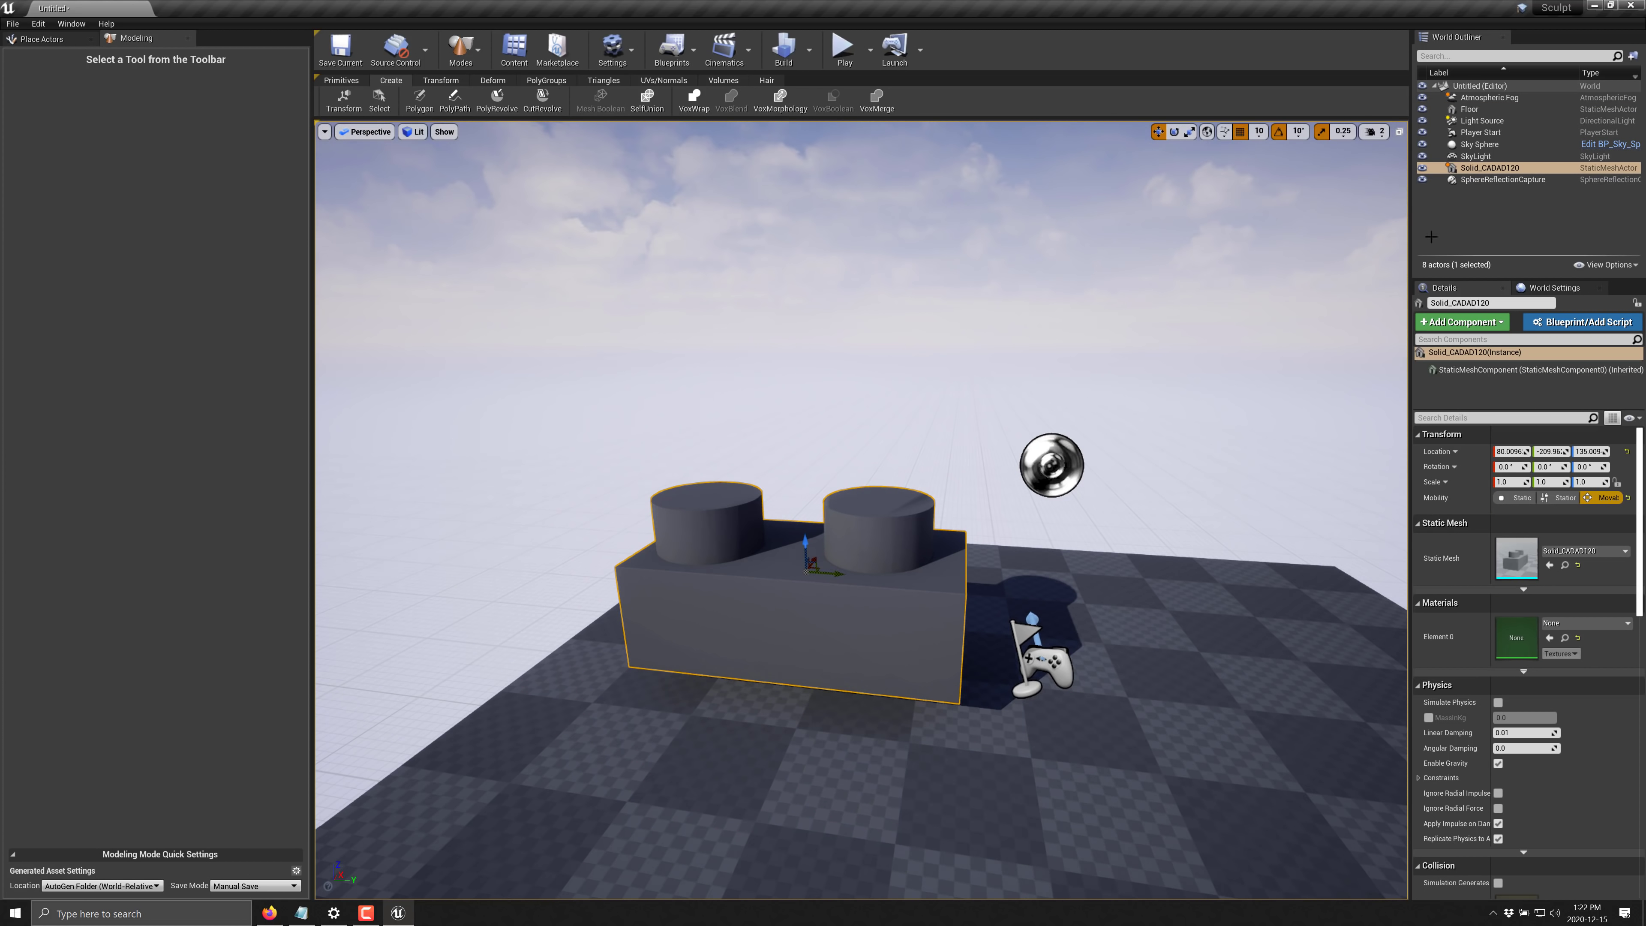
Bake the merged solid's rotation and full scale into its mesh with Bake XForm
click(1490, 168)
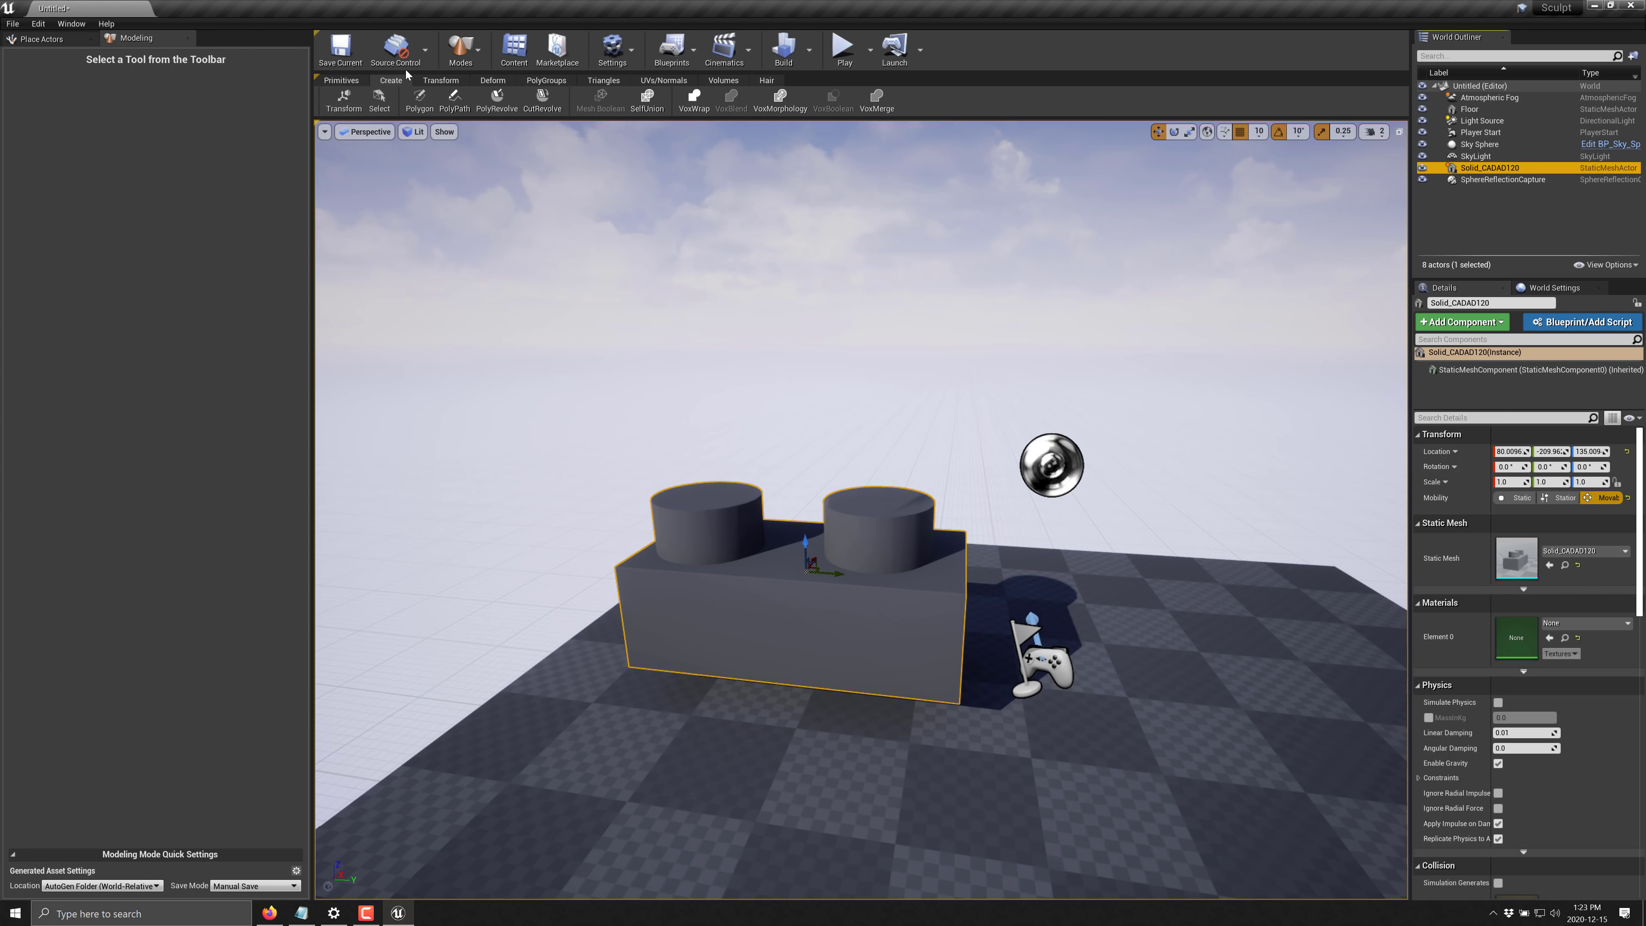
click(334, 80)
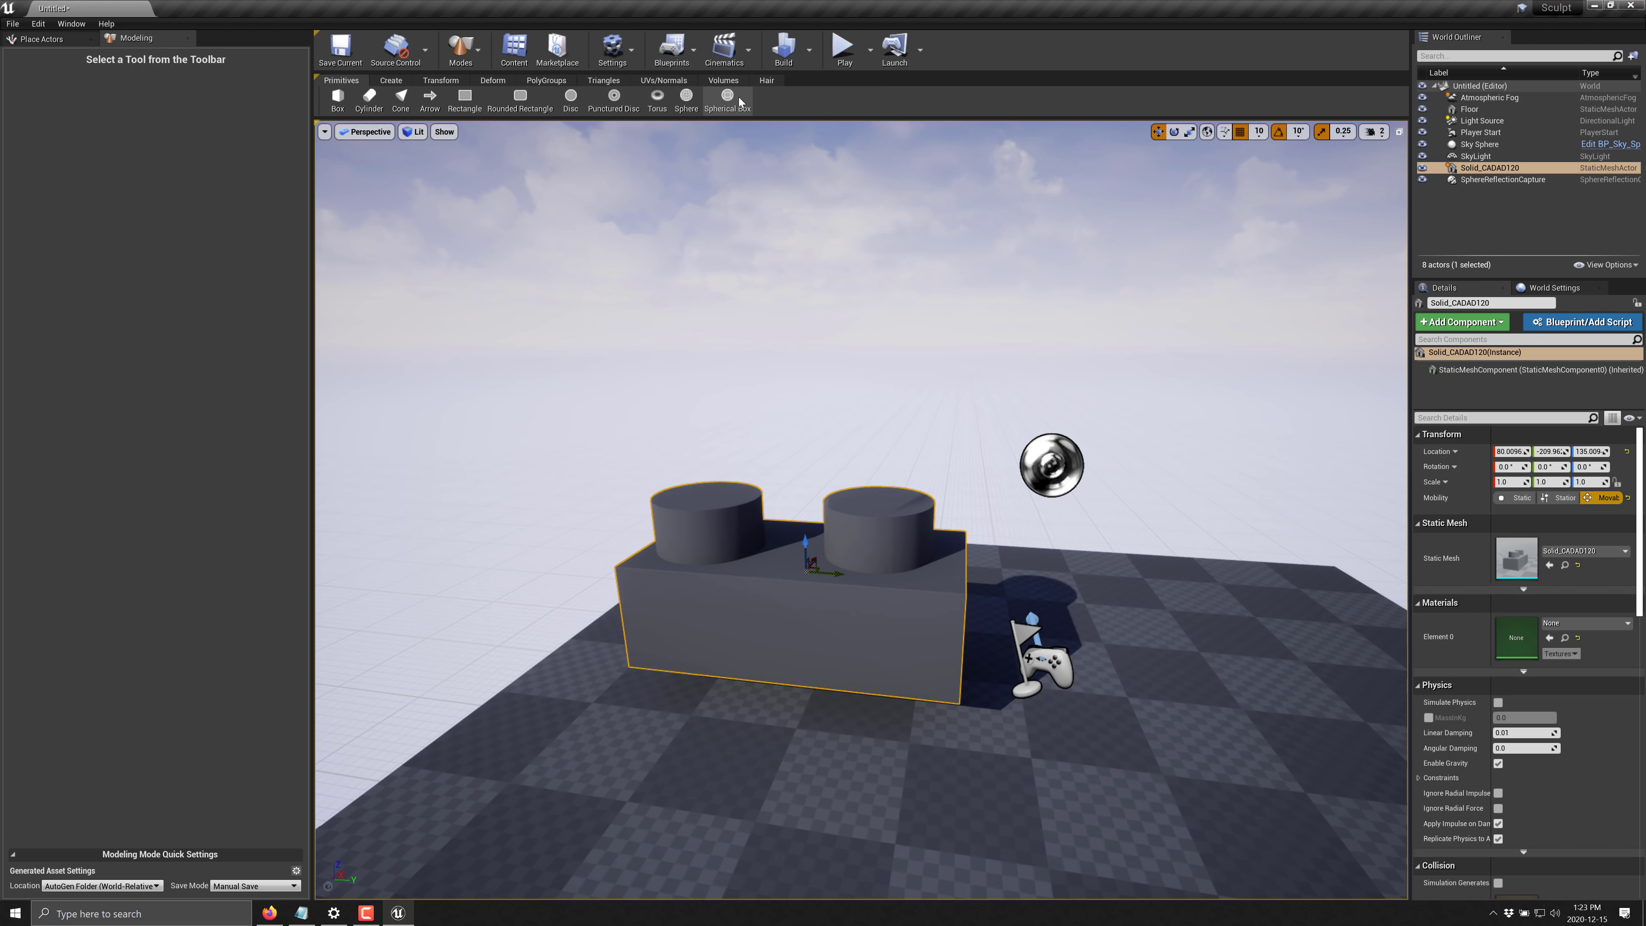
click(443, 81)
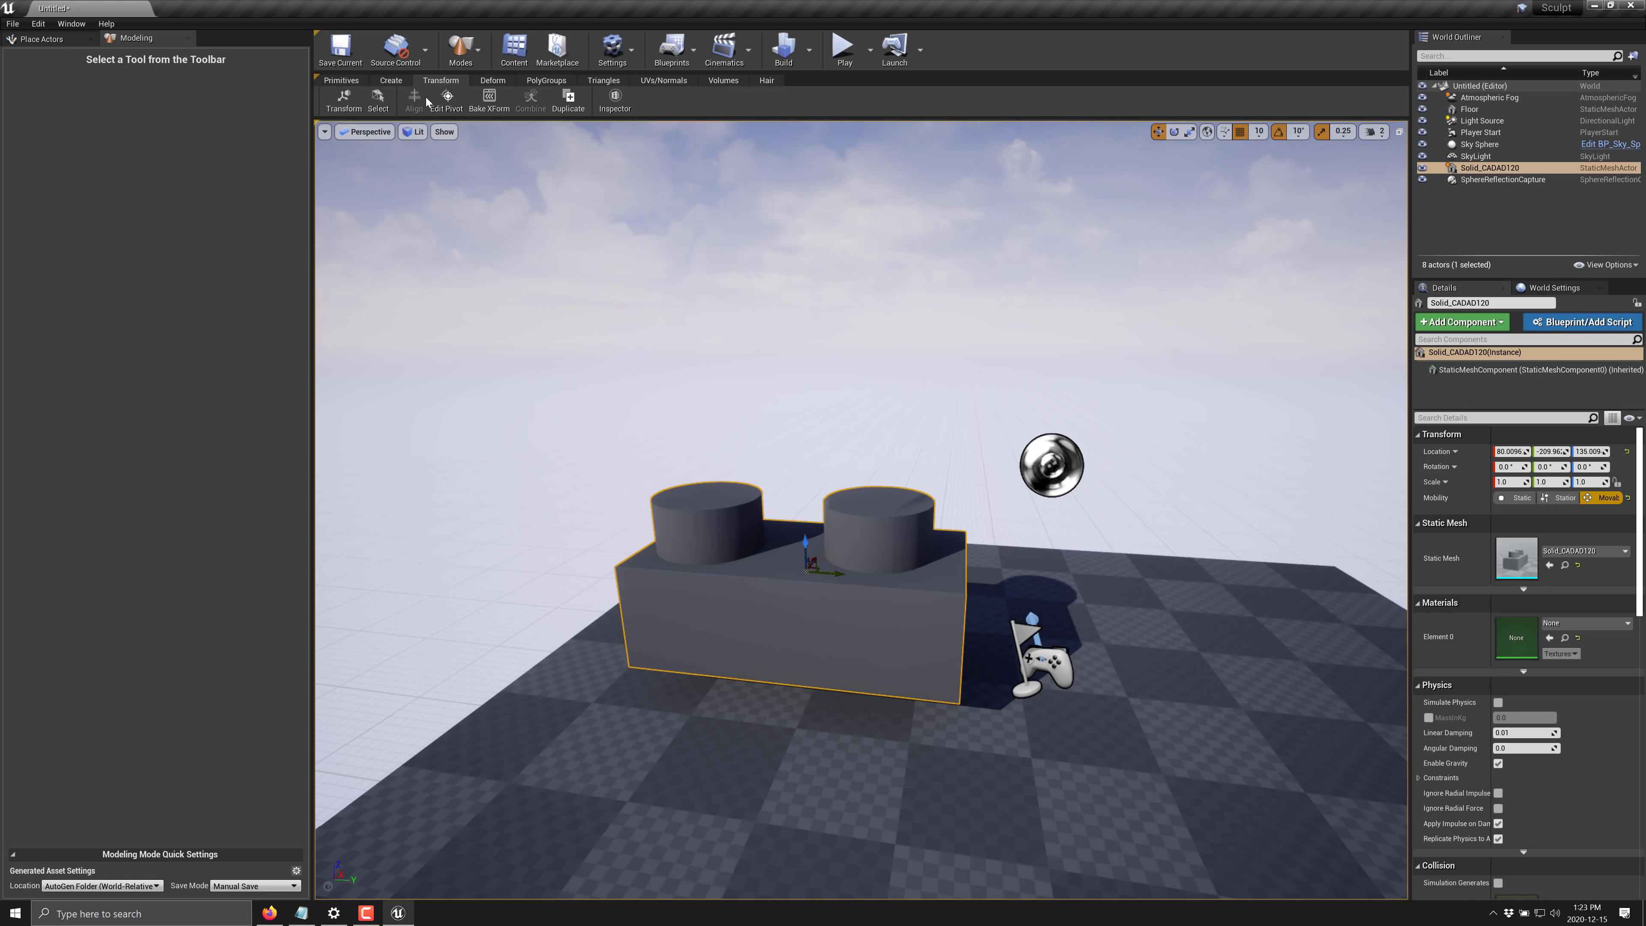
click(489, 101)
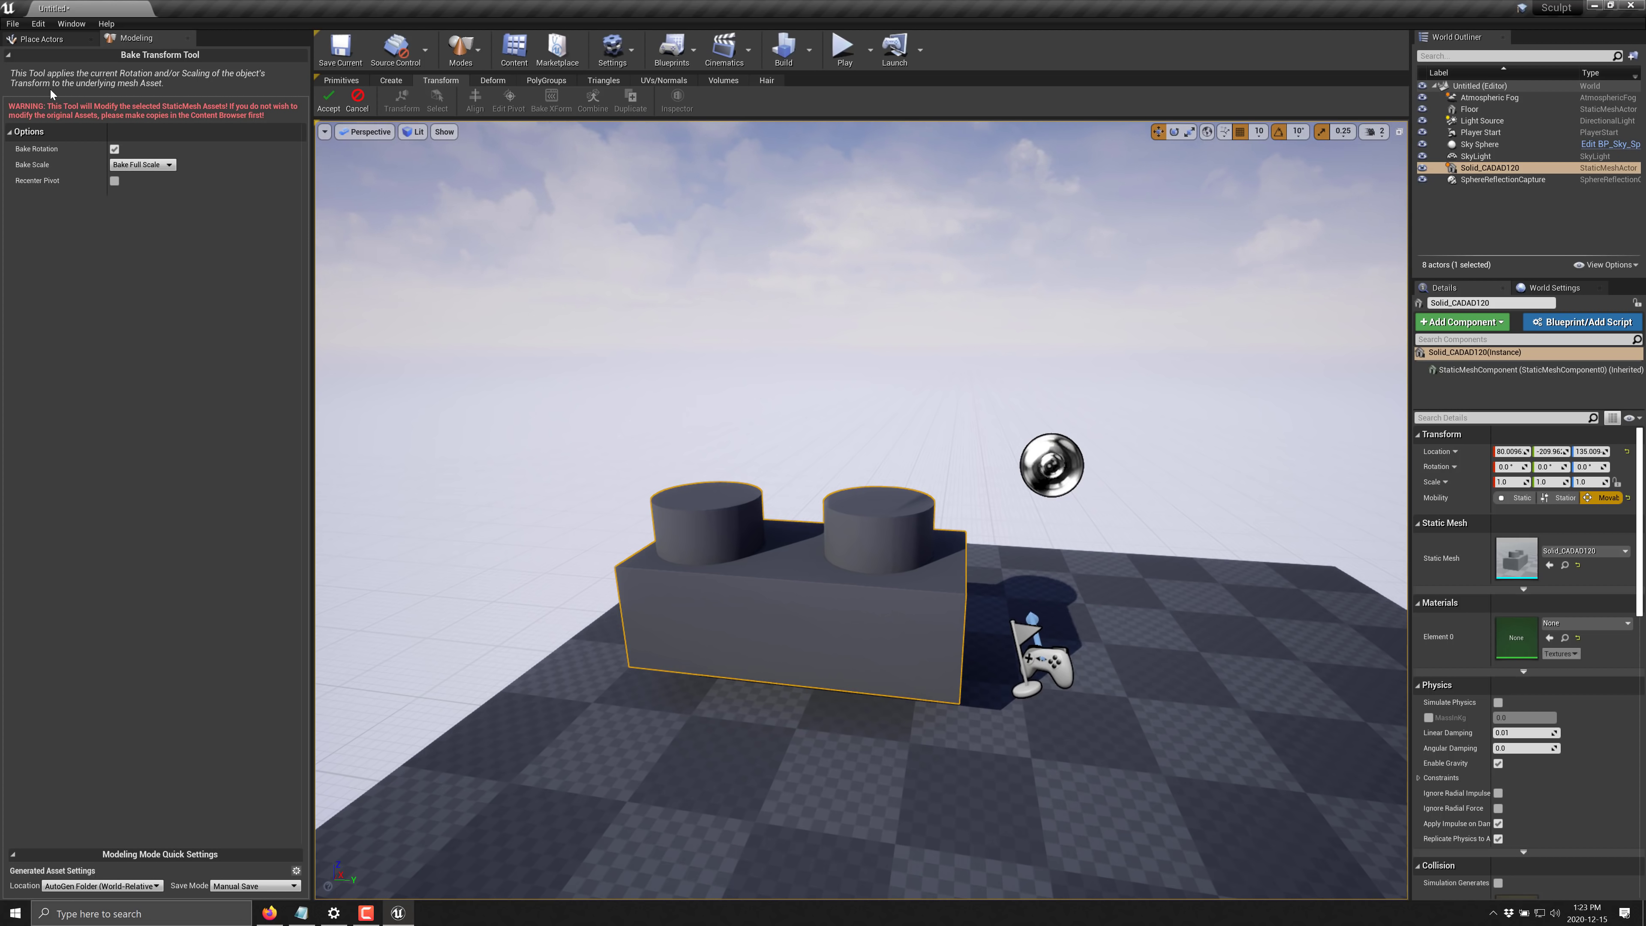
click(329, 100)
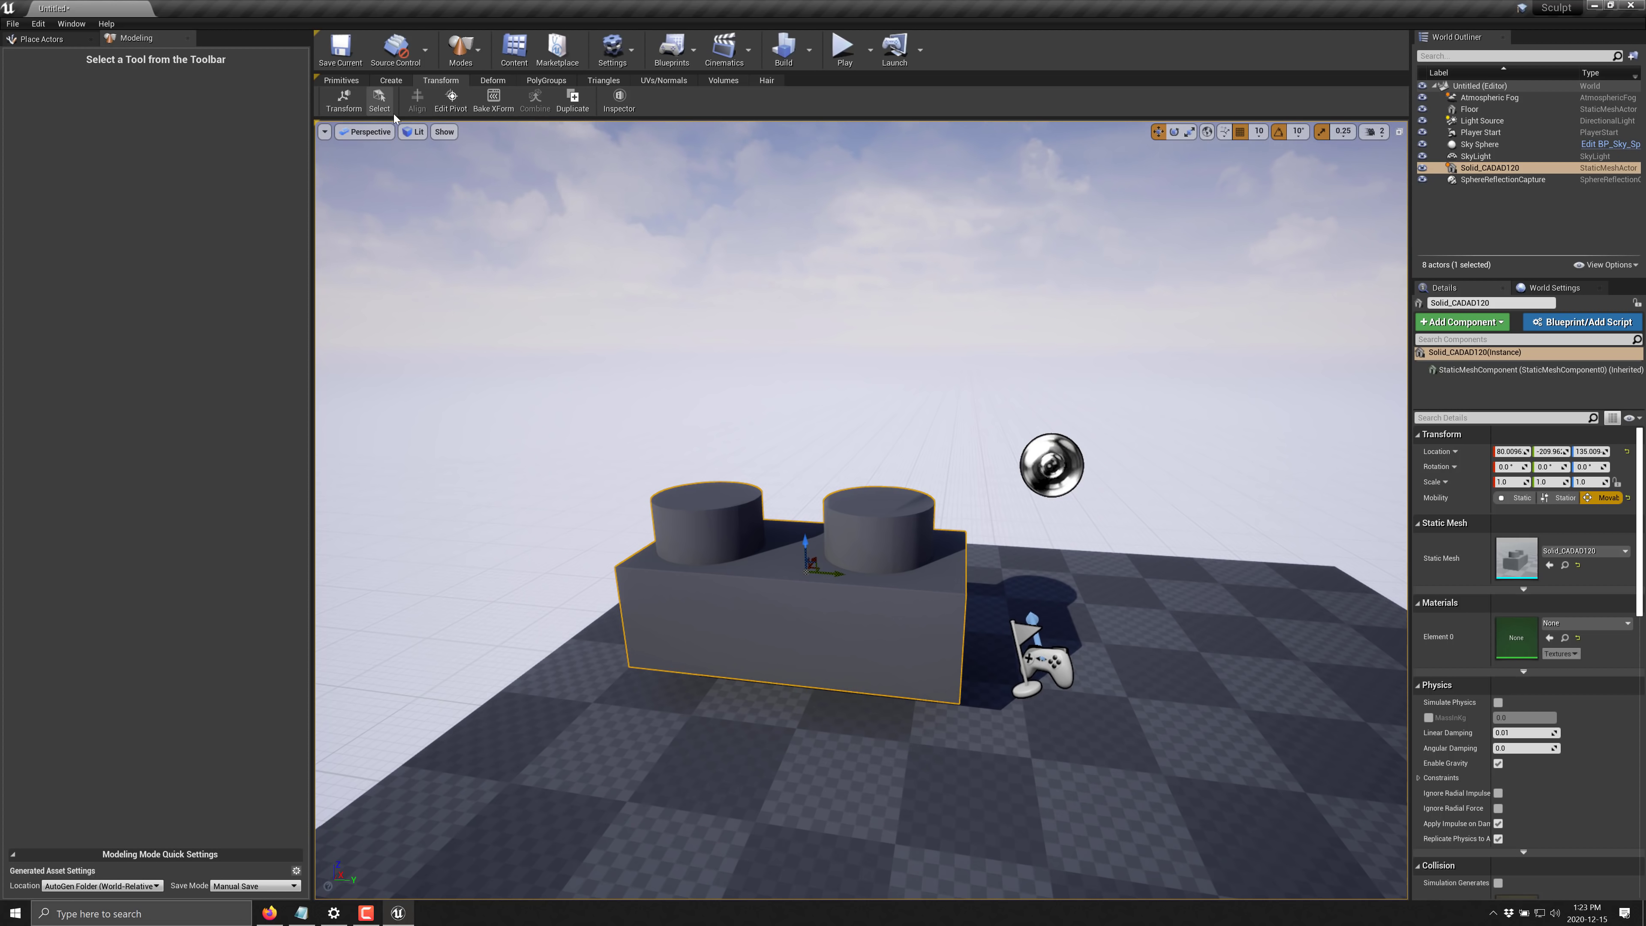
click(492, 81)
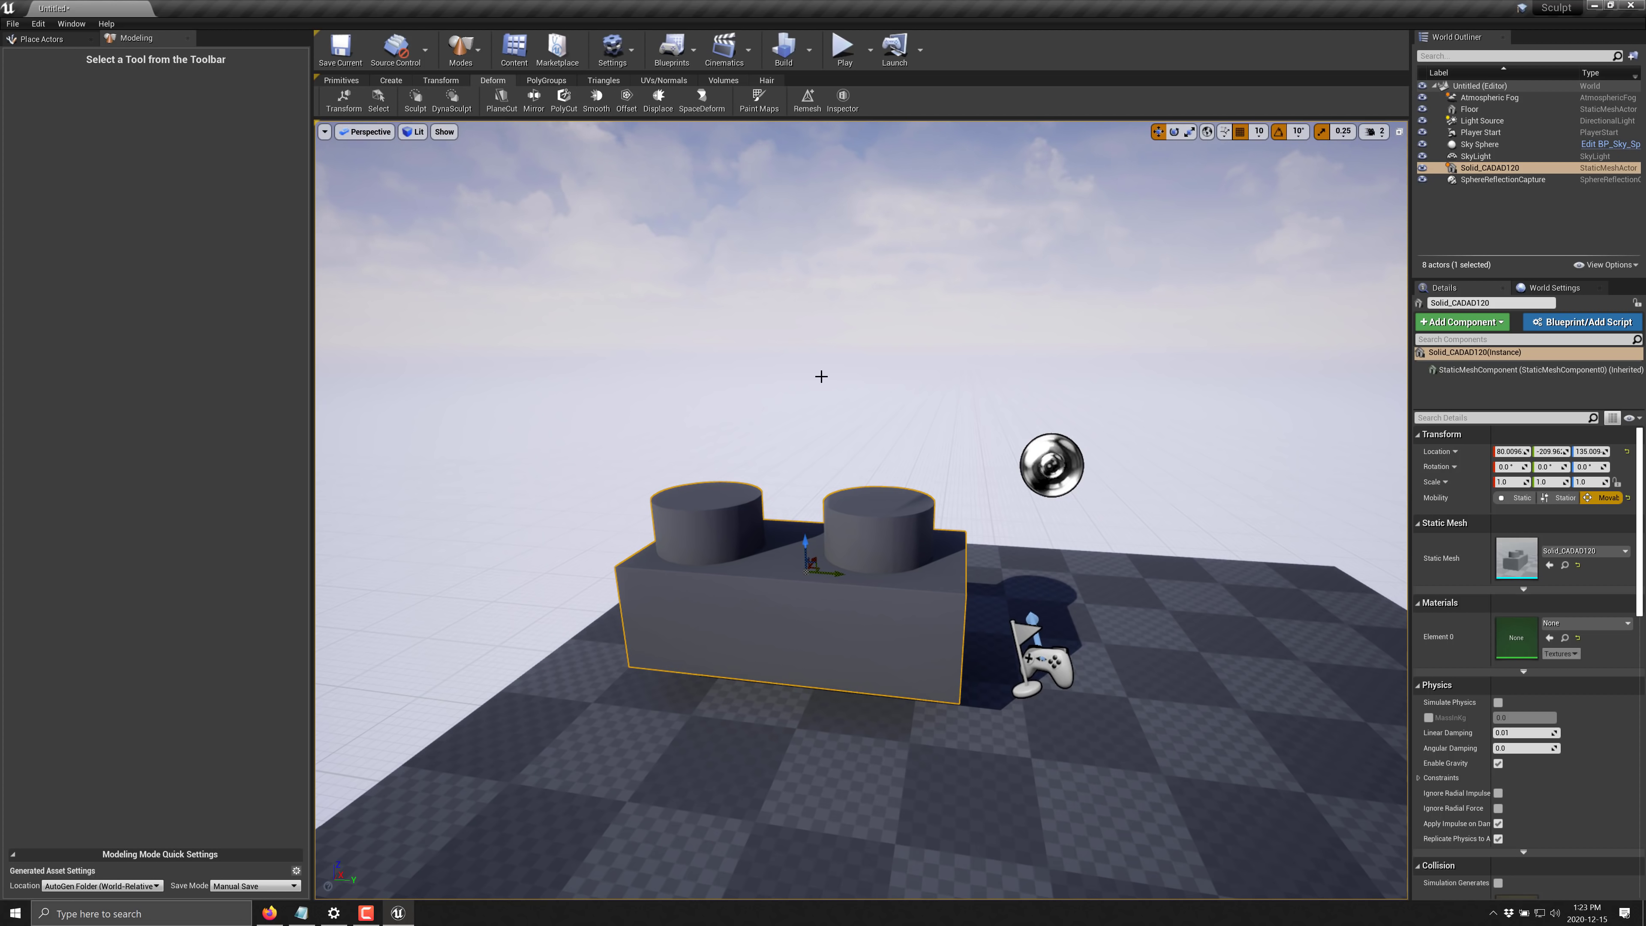
click(554, 76)
click(616, 76)
click(656, 81)
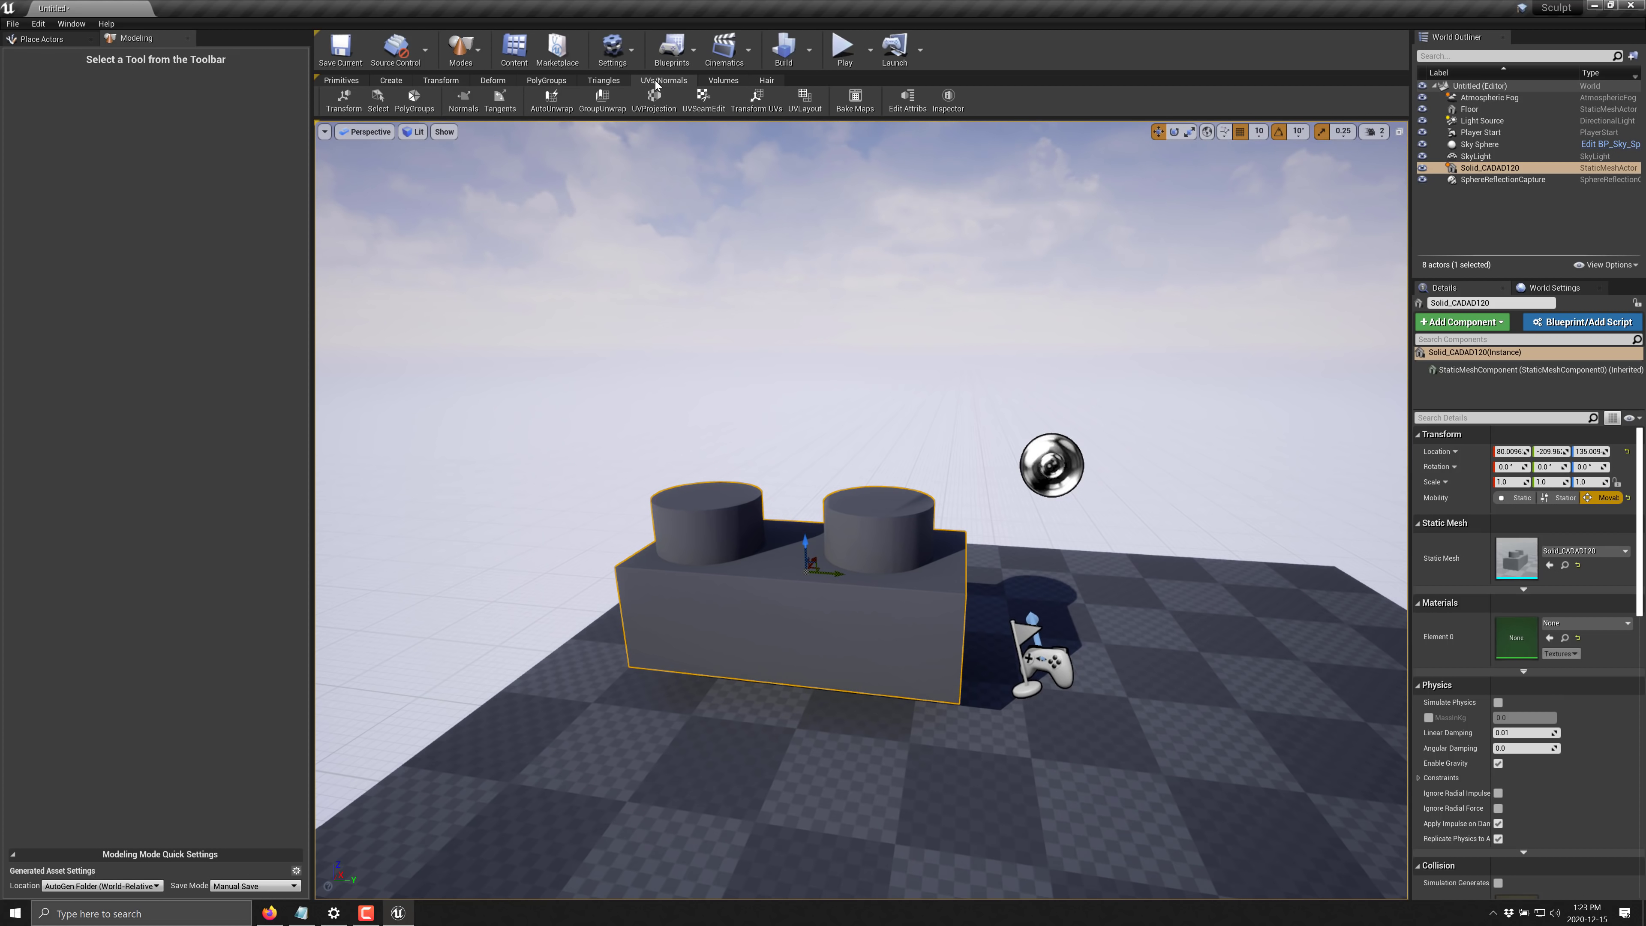
Remesh the merged solid with a target triangle count of 6000
click(493, 80)
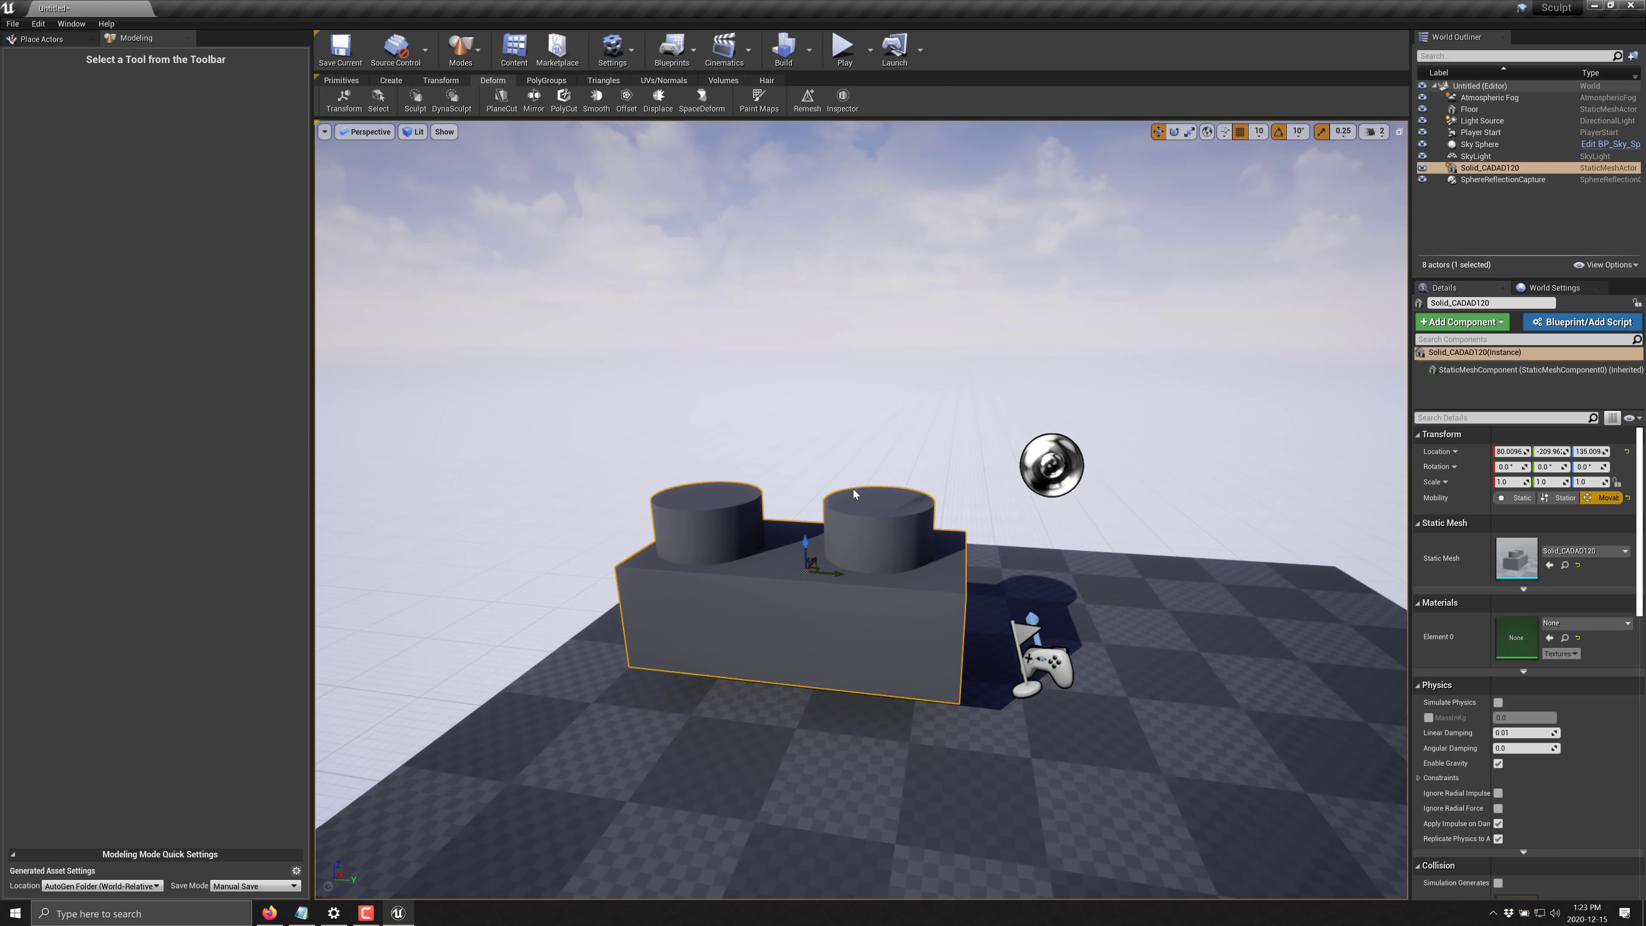
click(808, 99)
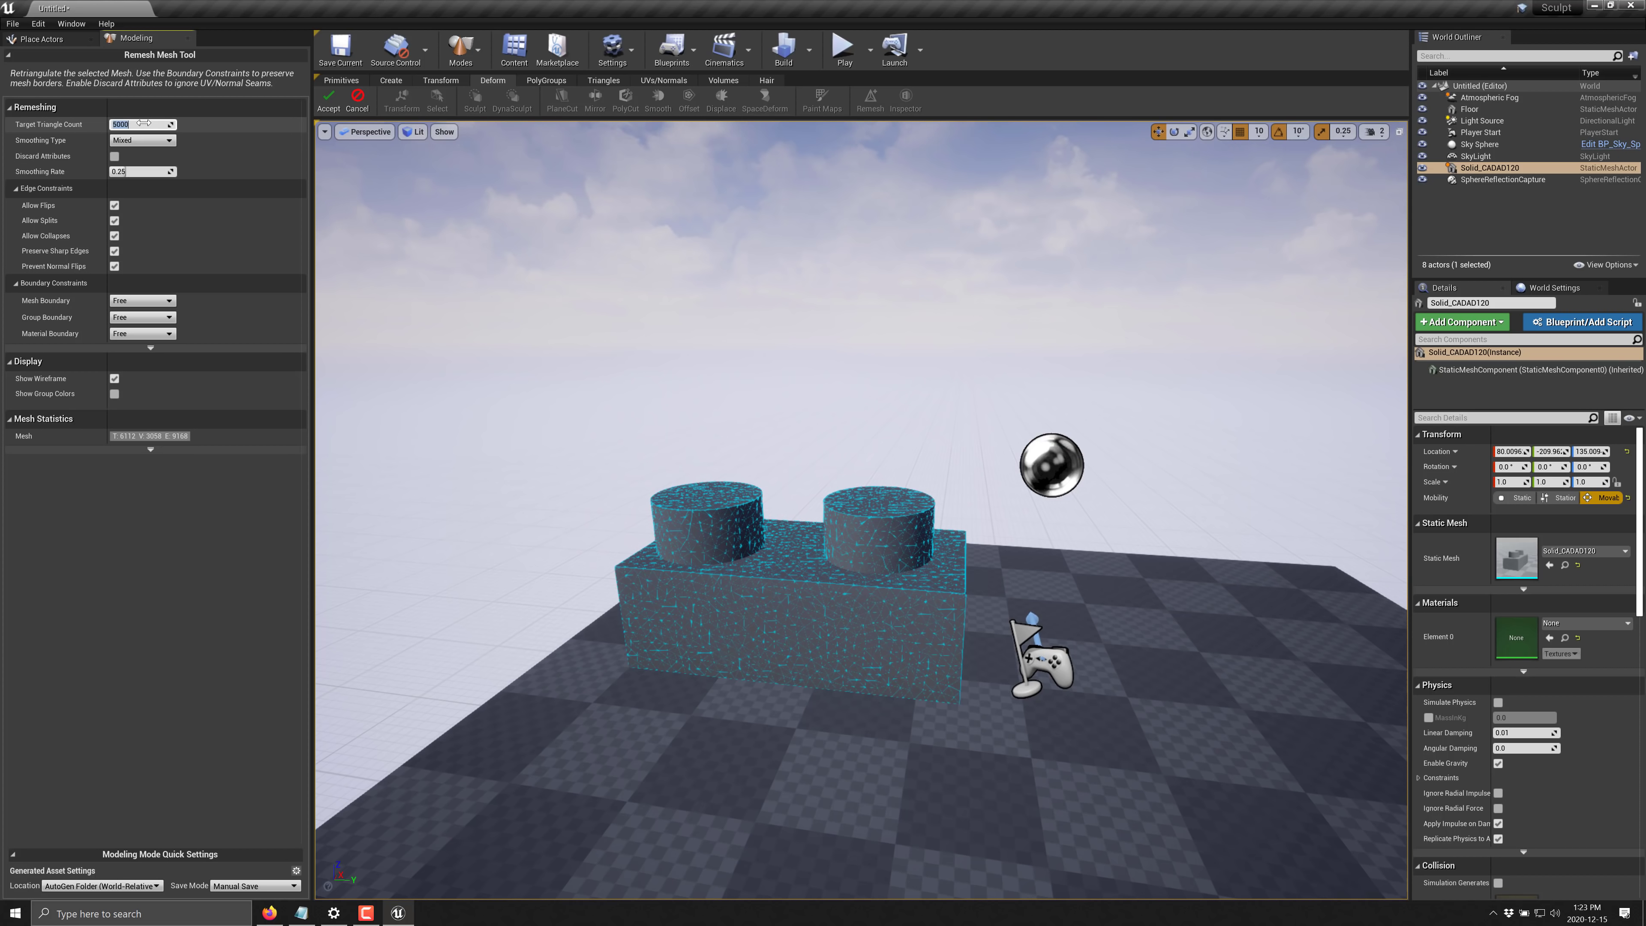
text(0)
key(Return)
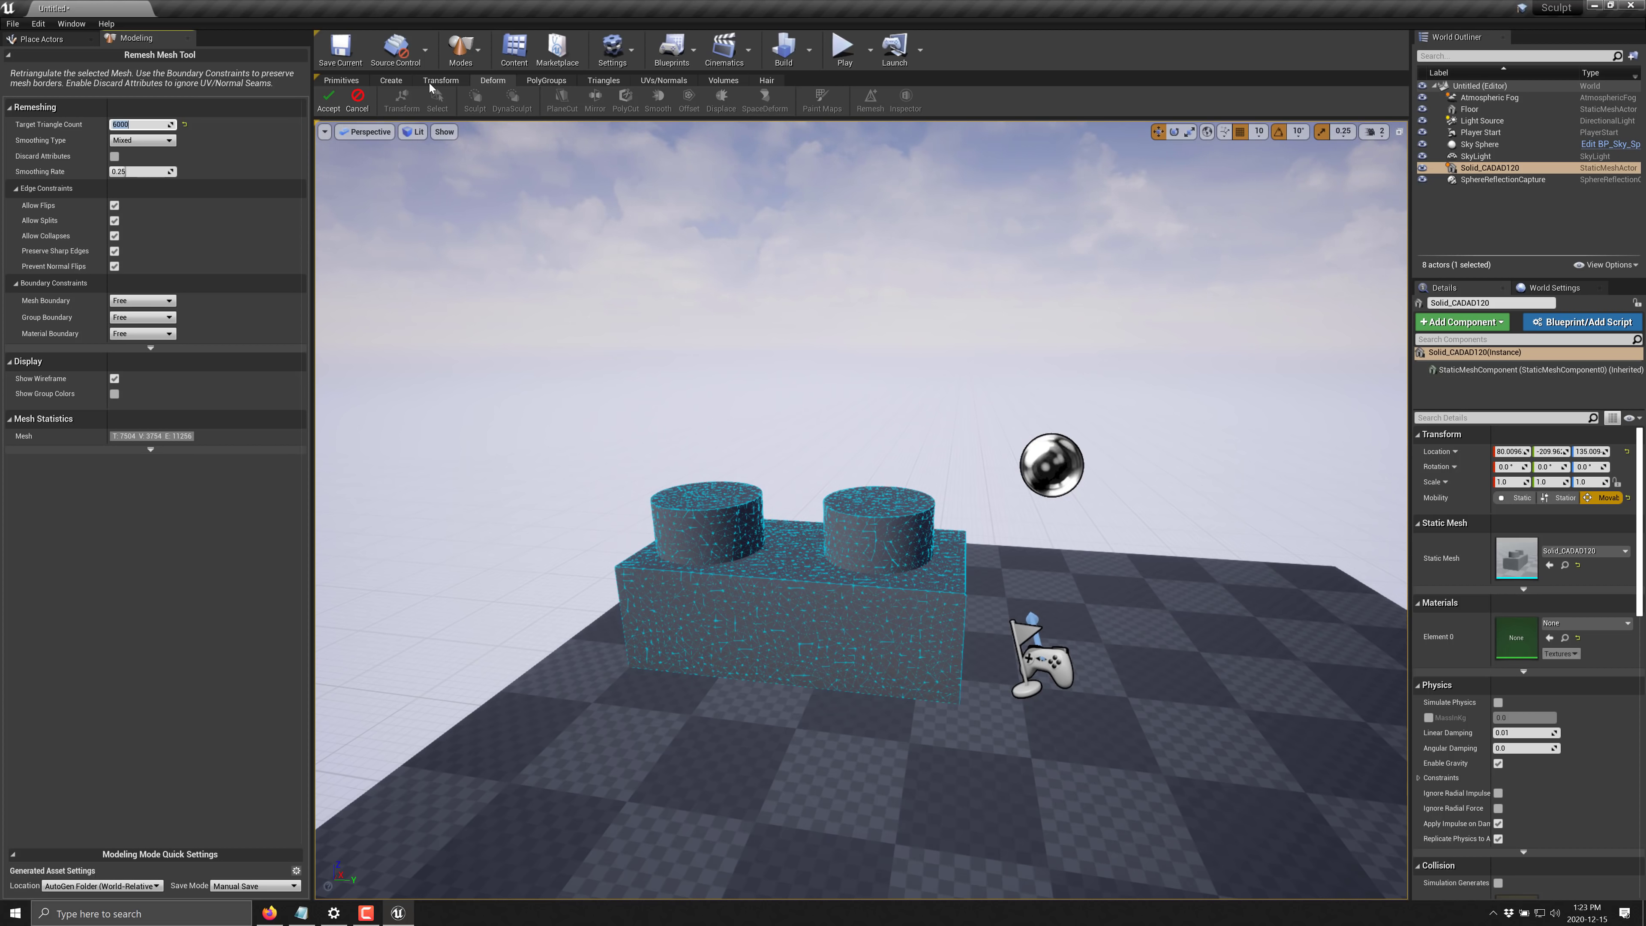
click(323, 106)
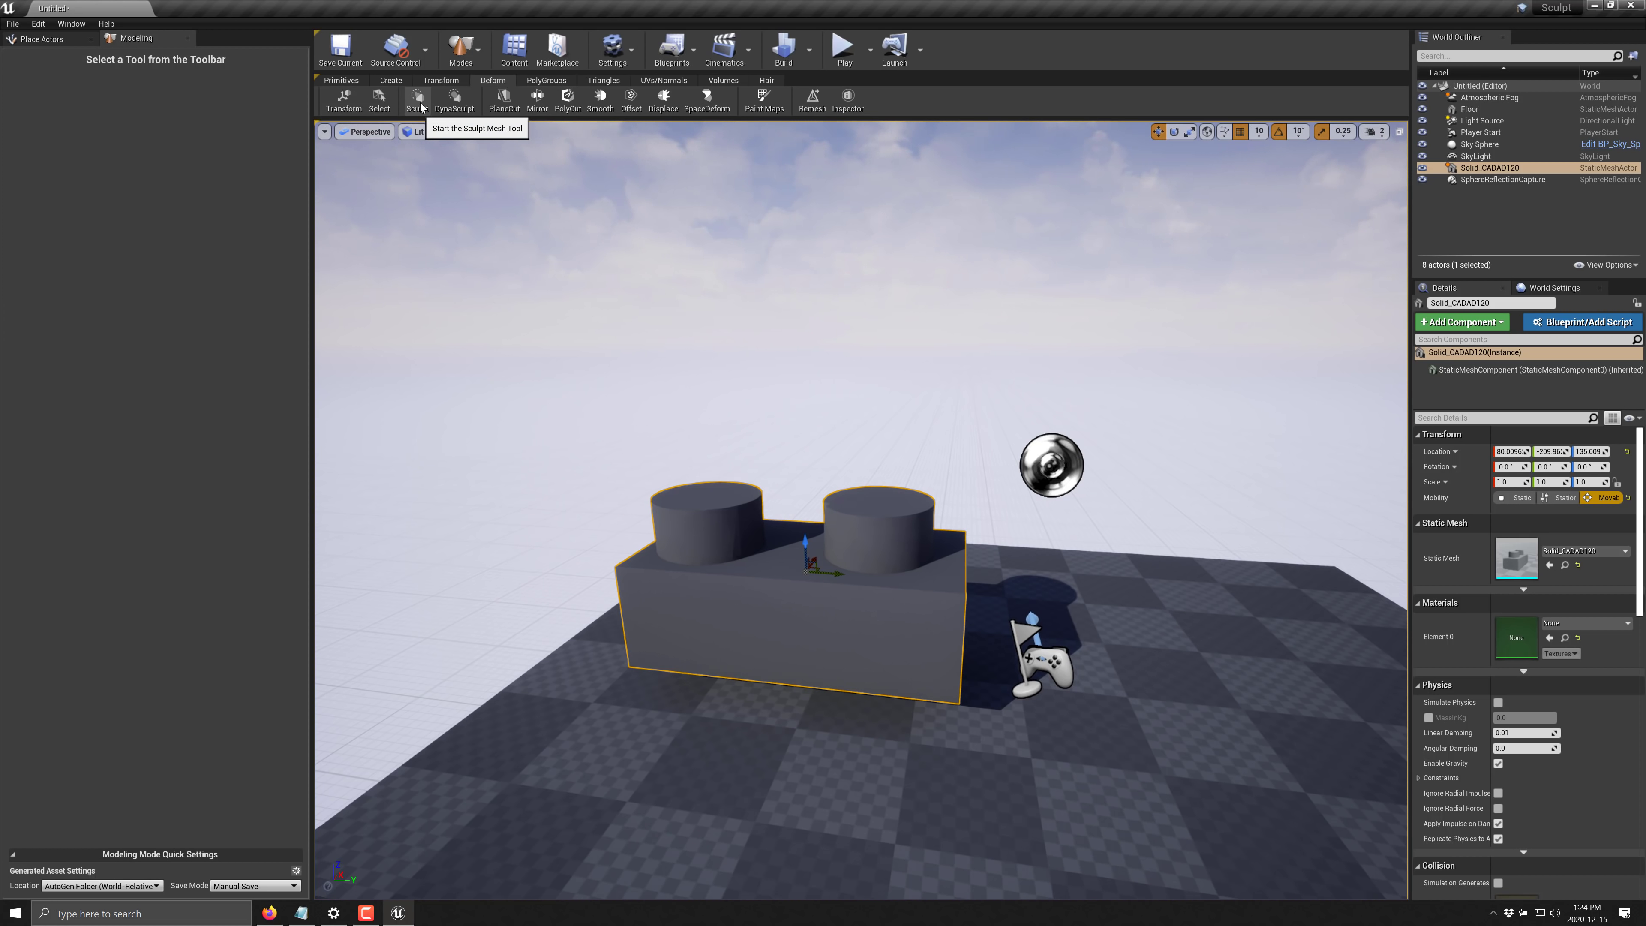
Try sculpting the lower front of the merged solid with DynaSculpt's Move brush, undo the stroke and leave the tool
click(455, 103)
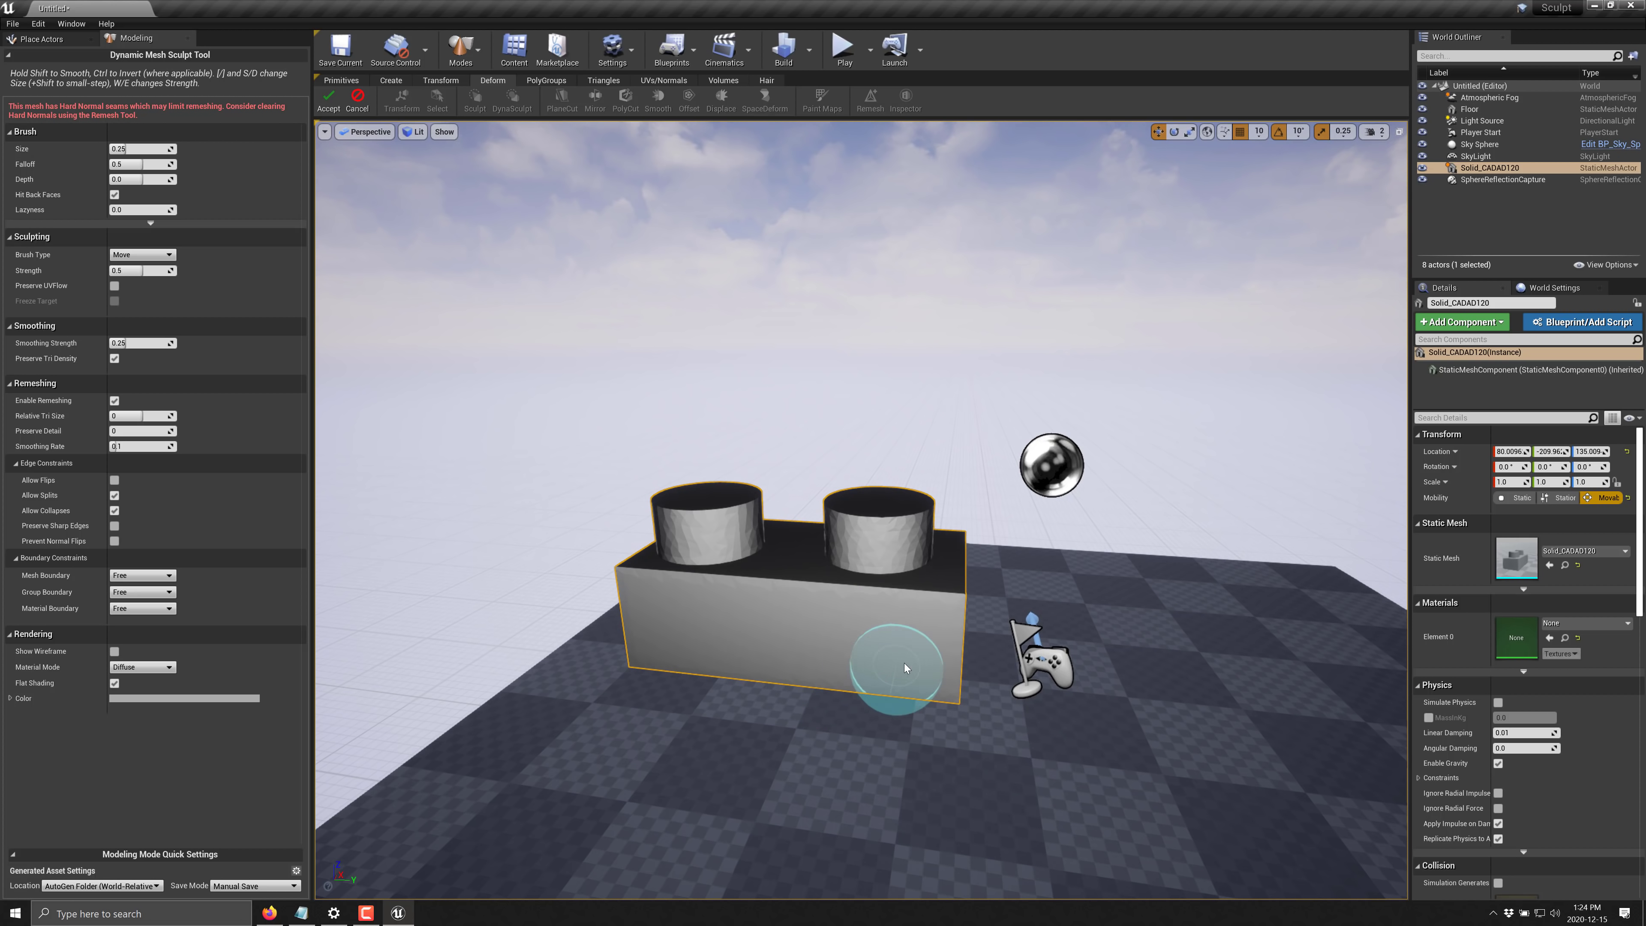
mouse_move(655, 655)
mouse_down()
mouse_move(907, 656)
mouse_move(790, 675)
mouse_move(644, 661)
mouse_up()
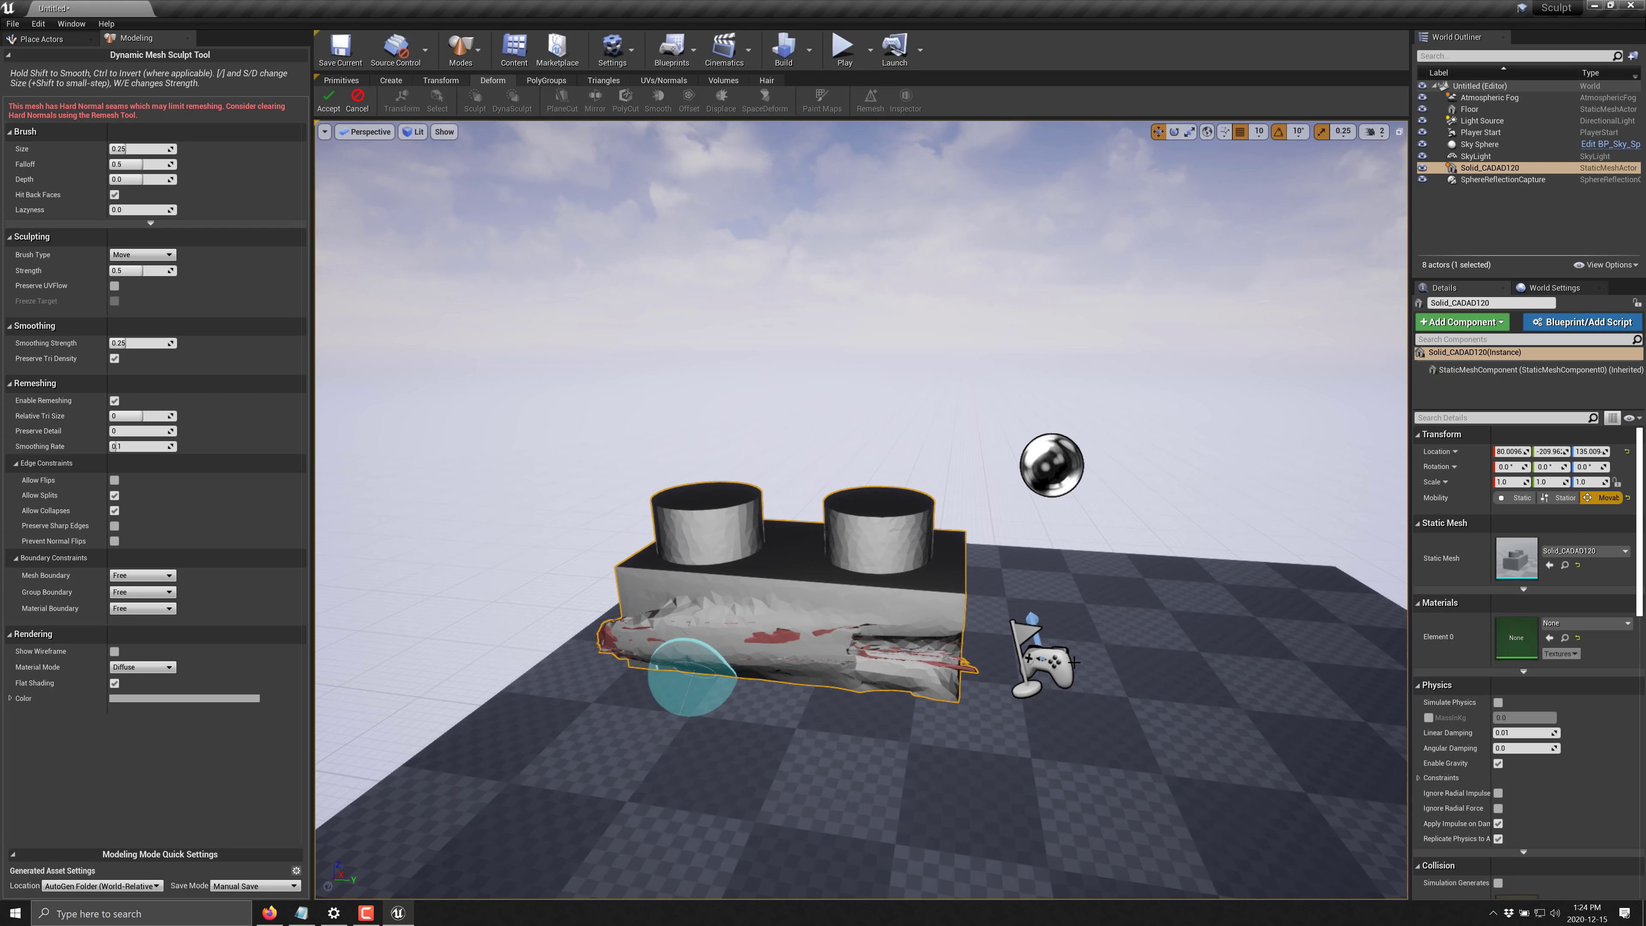
key(ctrl+z)
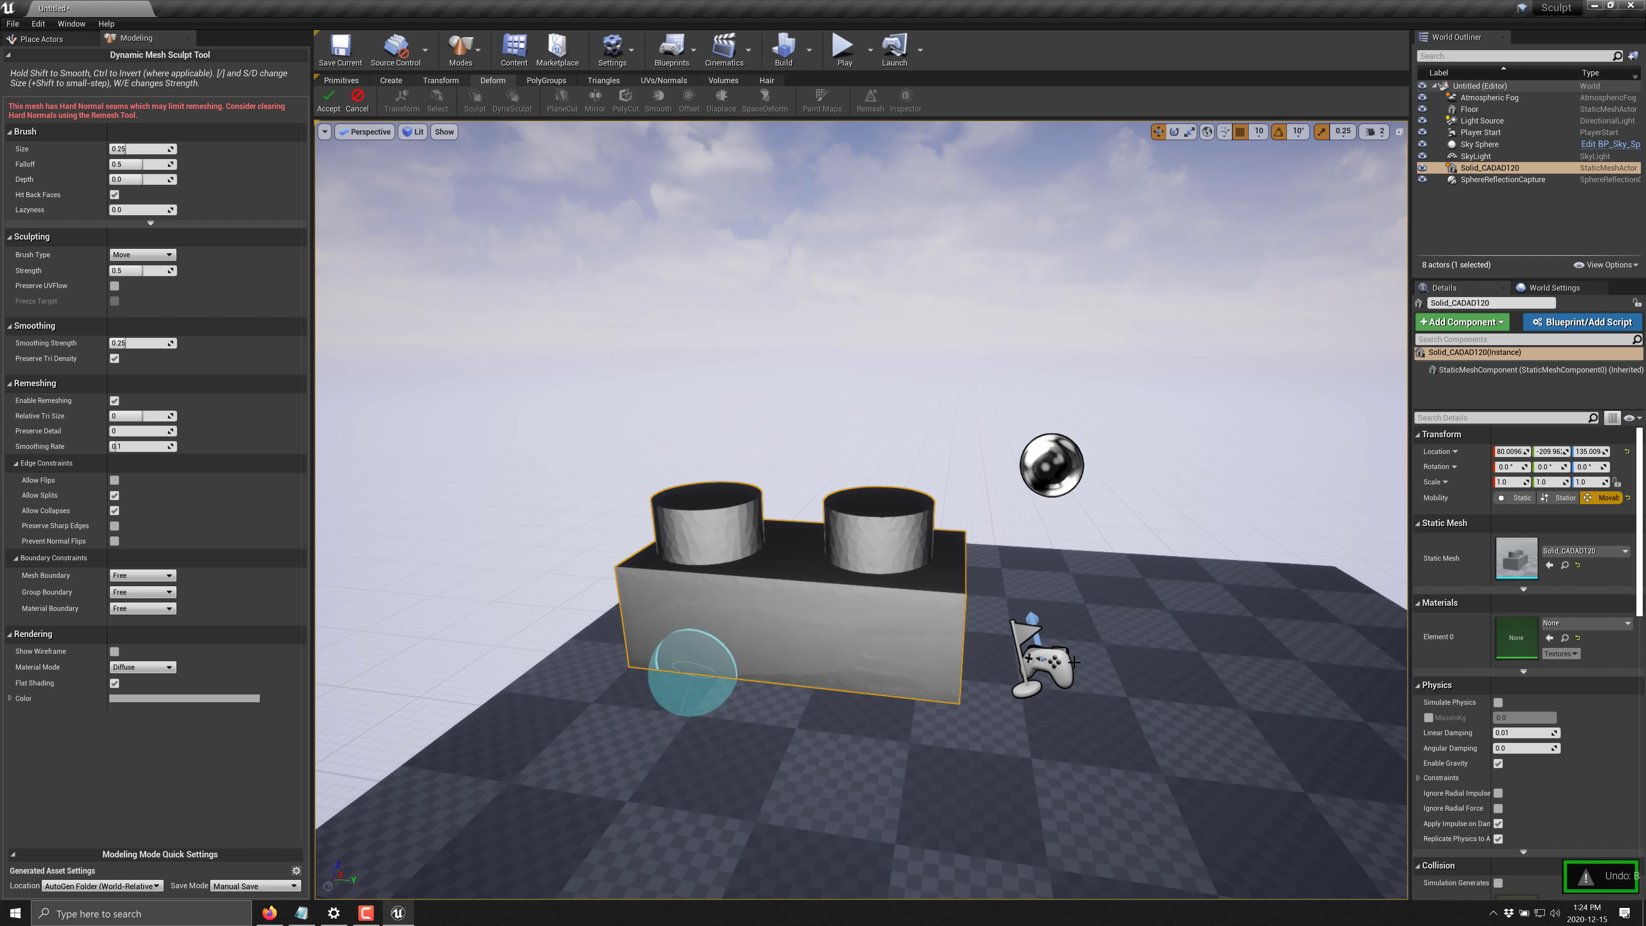
click(328, 101)
Start the Sculpt tool on the merged solid and smooth both cylinders and the block around their bases with the Smooth brush
click(418, 101)
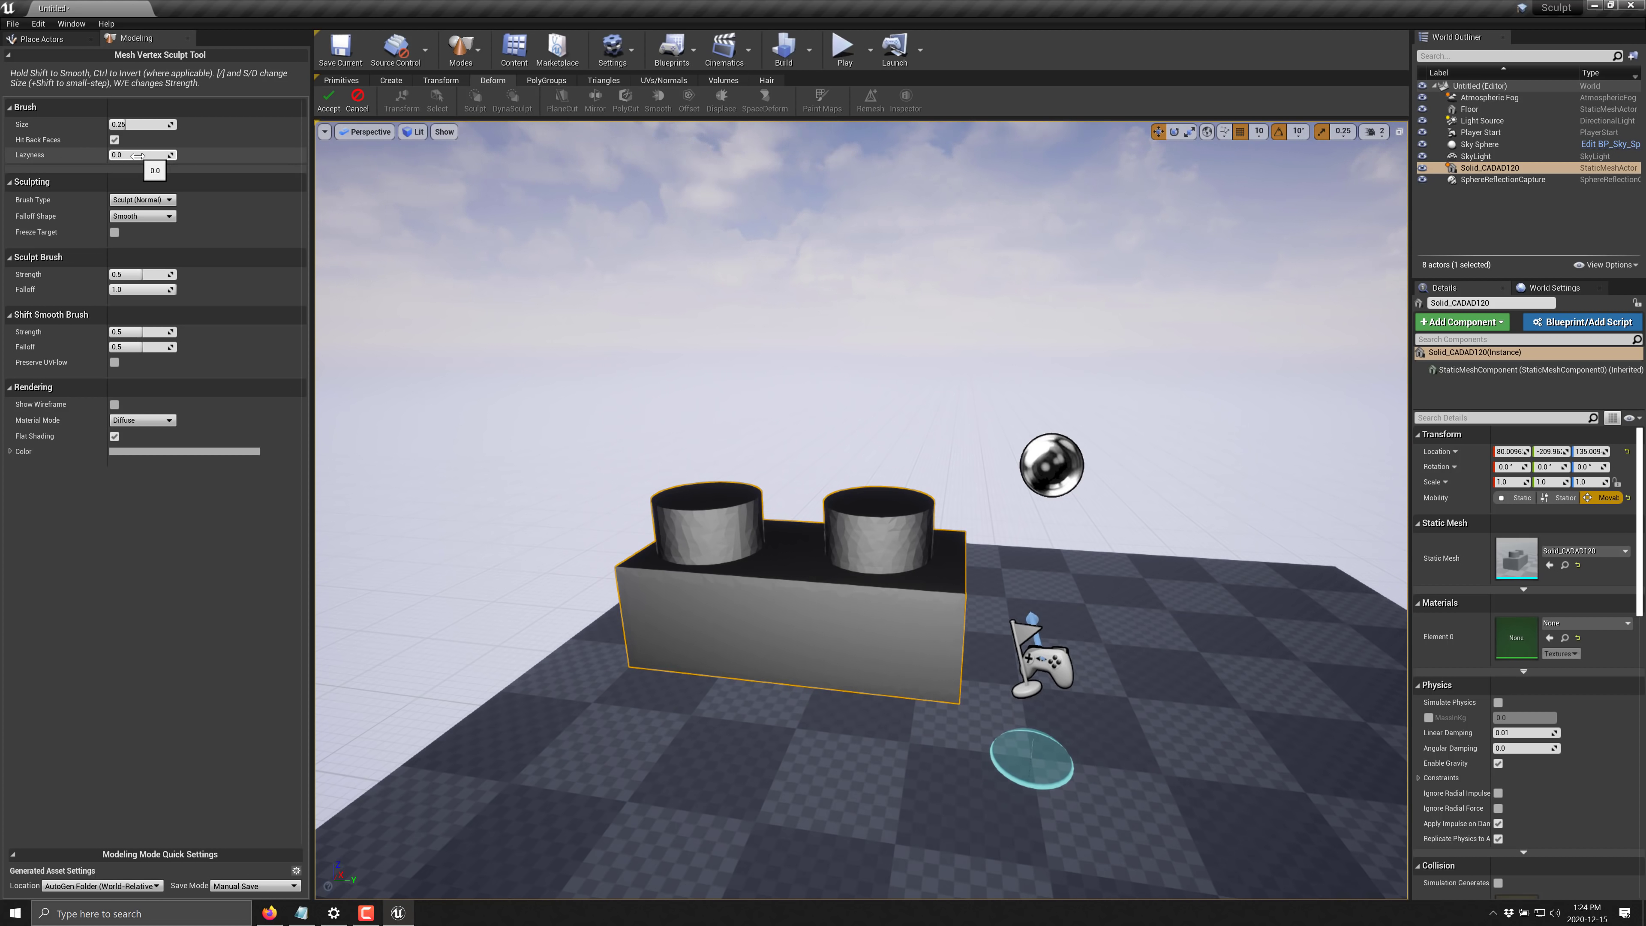
scroll(496, 361, up, 6)
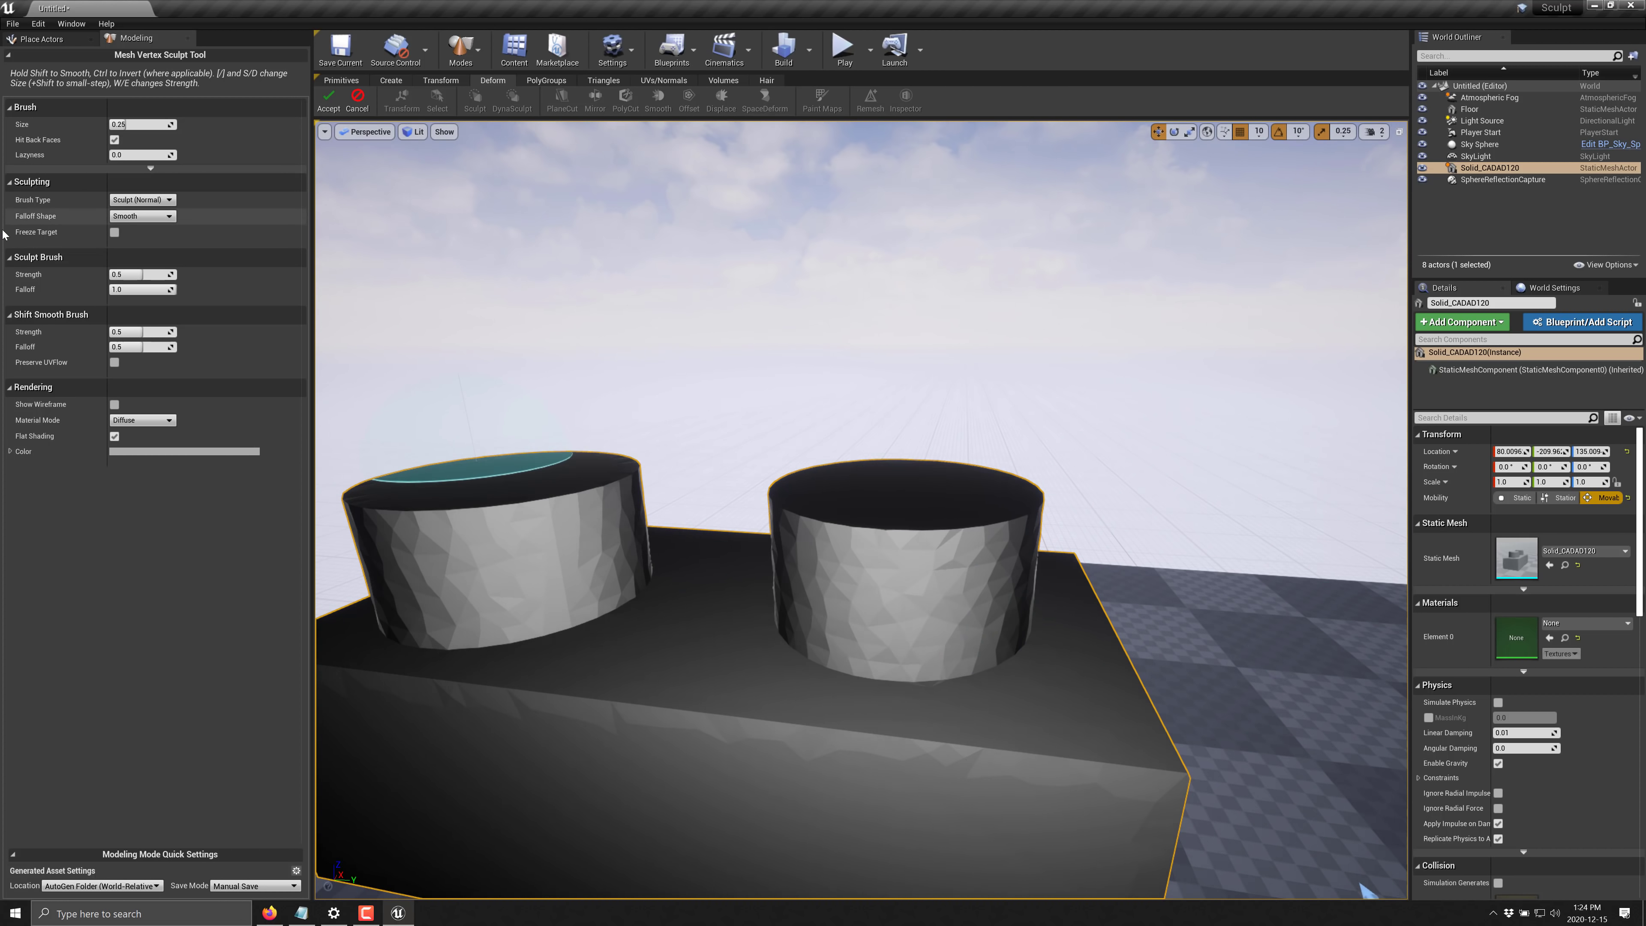
click(139, 200)
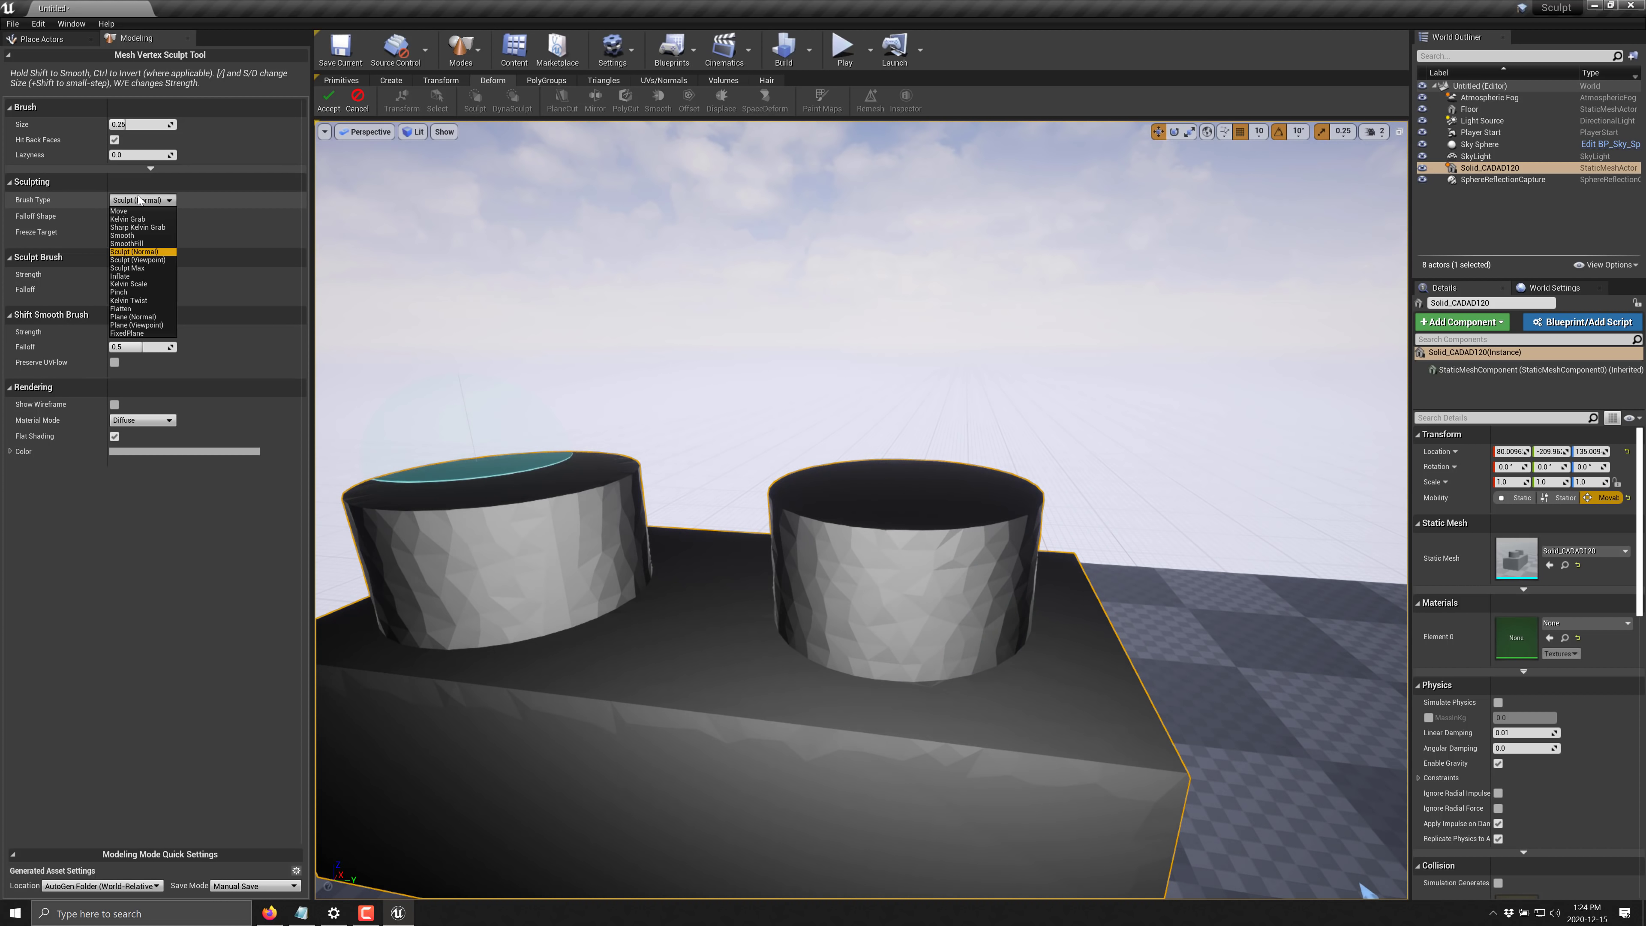
click(121, 235)
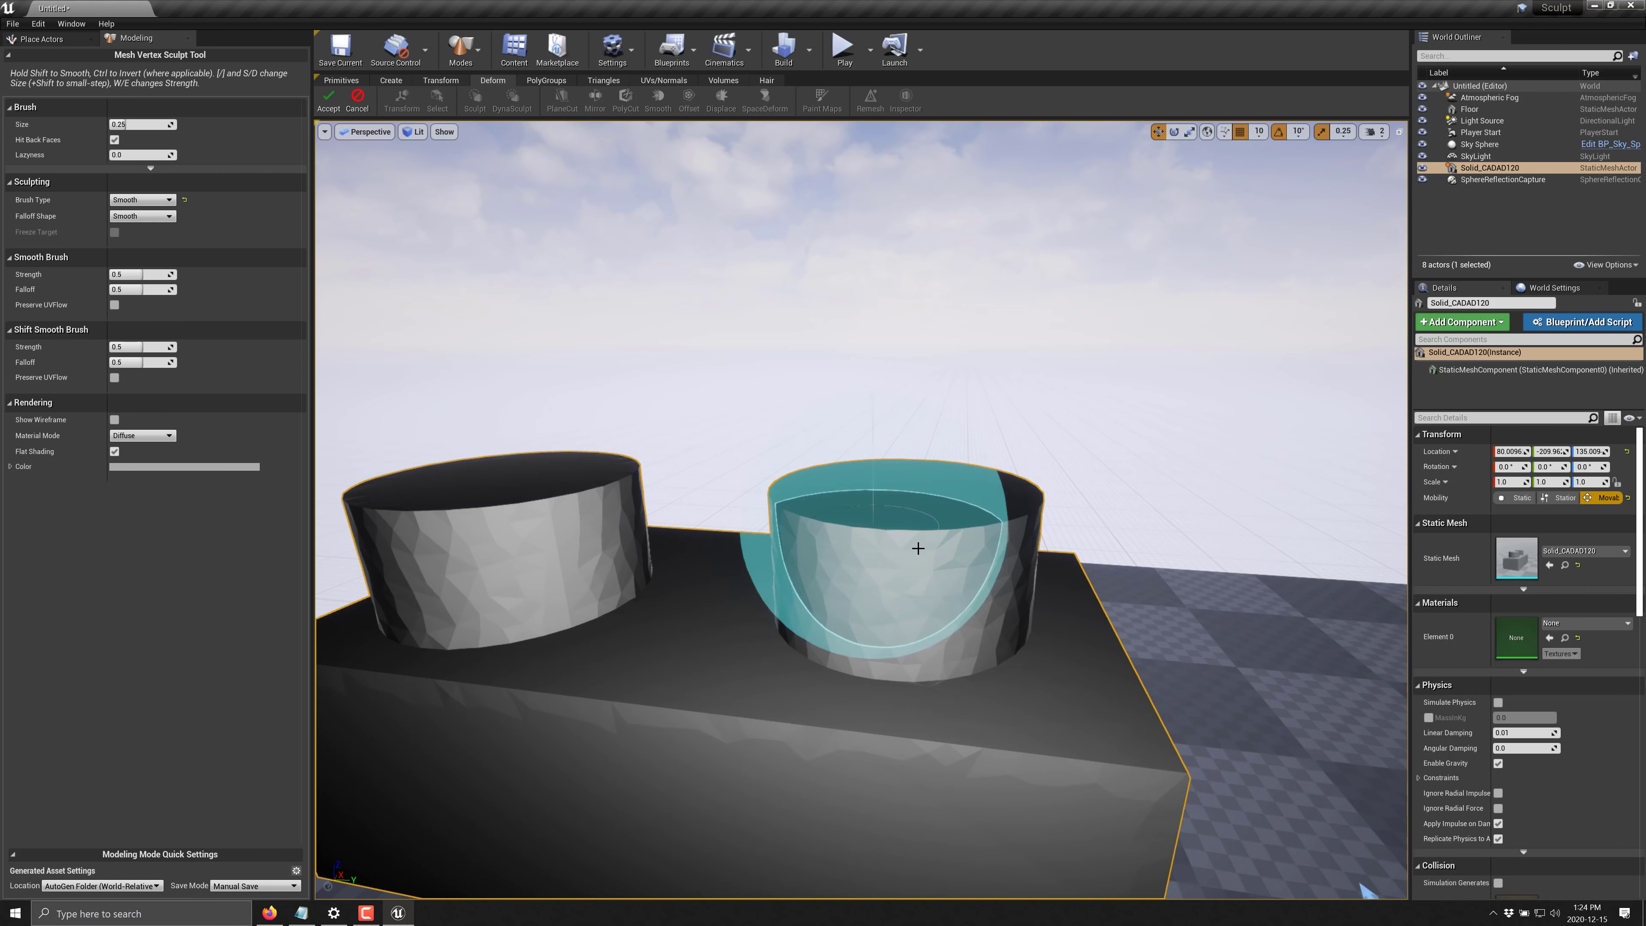
mouse_move(969, 561)
mouse_down()
mouse_move(843, 584)
mouse_move(843, 480)
mouse_move(1062, 500)
mouse_move(963, 474)
mouse_move(893, 635)
mouse_move(316, 612)
mouse_move(378, 467)
mouse_move(583, 477)
mouse_move(544, 449)
mouse_move(424, 465)
mouse_up()
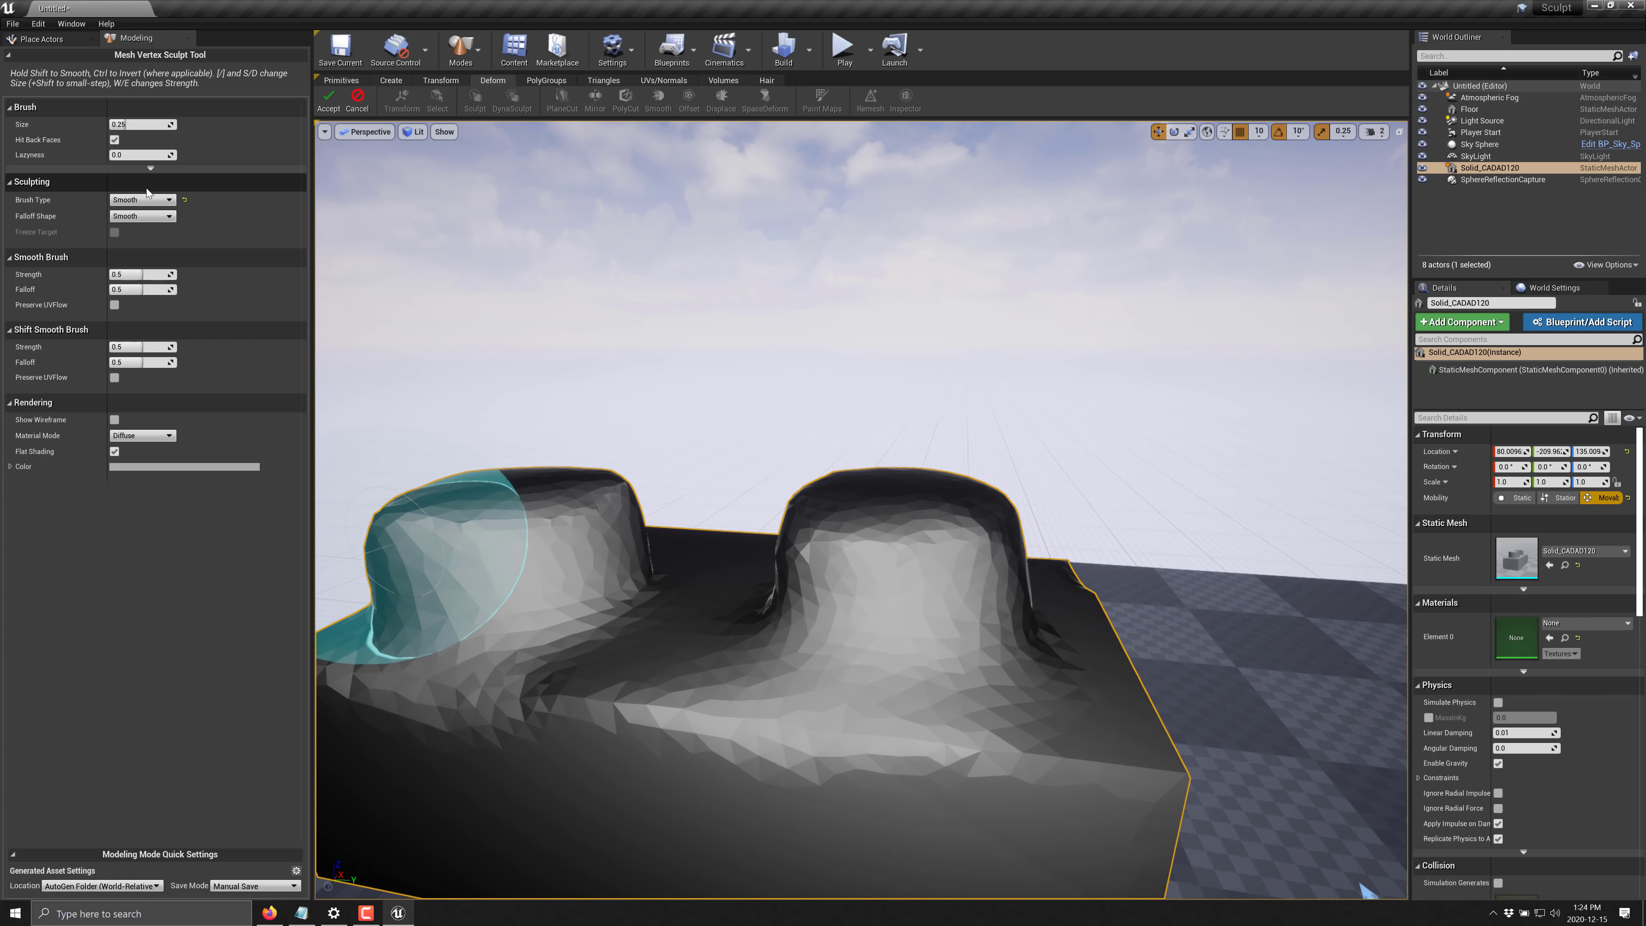
Bulge one cylinder and several patches on the block's side with the Inflate brush, reducing the brush size to 0.175
click(149, 200)
click(139, 276)
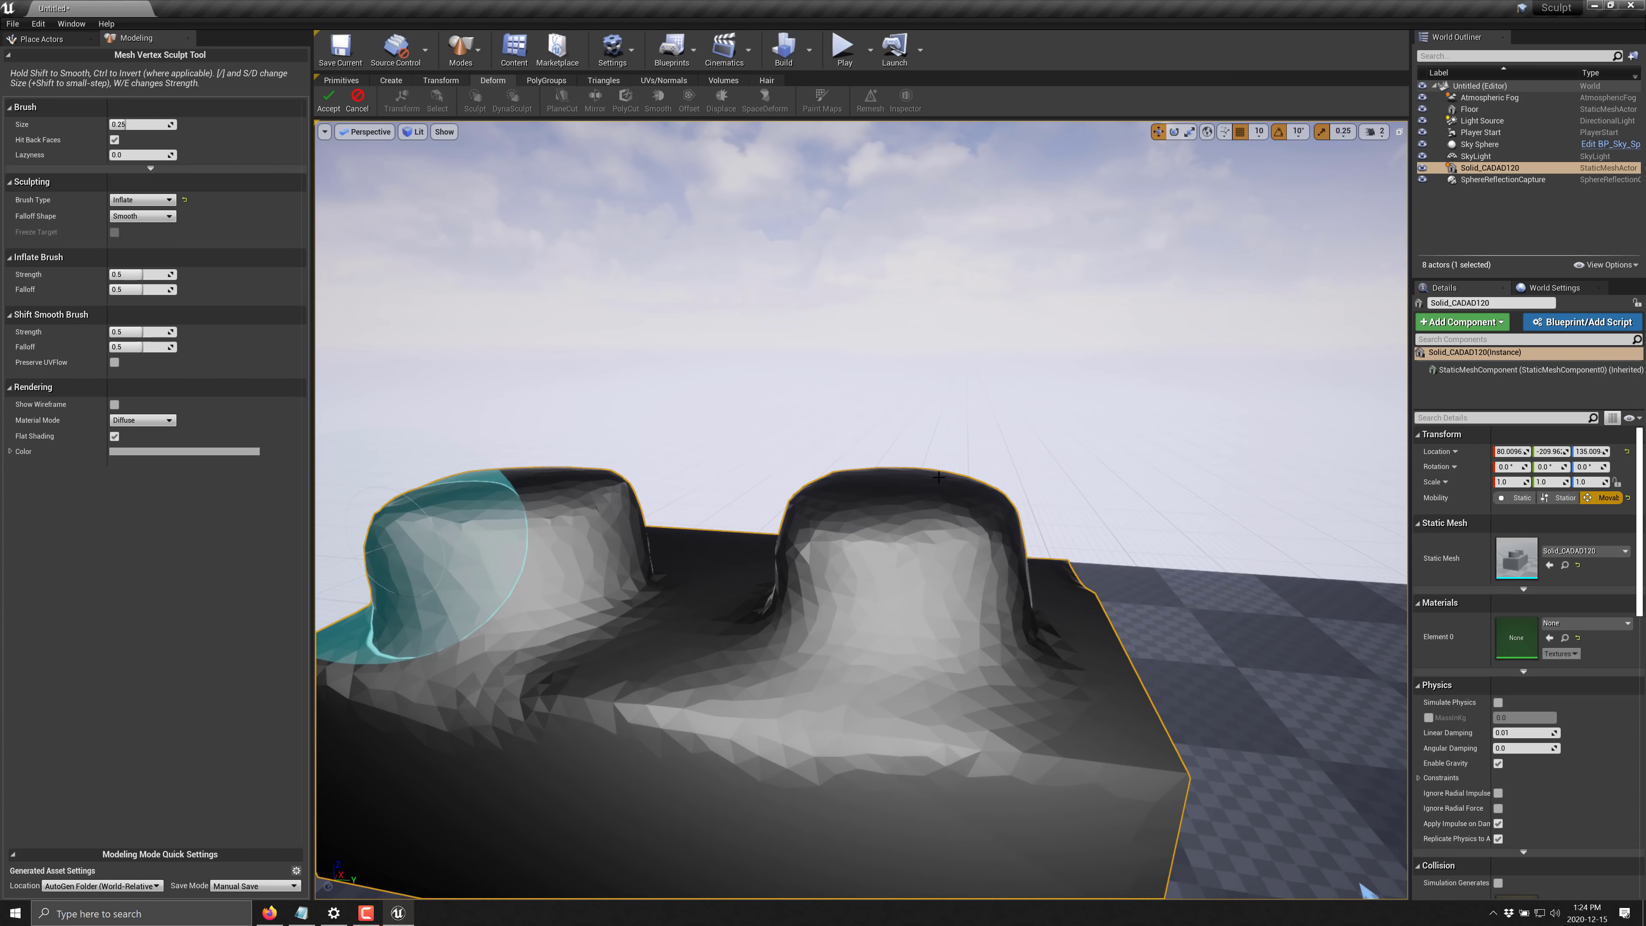
mouse_move(865, 539)
mouse_down()
mouse_move(992, 606)
mouse_move(1066, 606)
mouse_move(728, 717)
mouse_move(1017, 789)
mouse_move(1053, 739)
mouse_move(479, 713)
mouse_move(660, 729)
mouse_up()
mouse_move(659, 729)
right_down()
mouse_move(557, 729)
mouse_move(655, 746)
mouse_move(440, 720)
mouse_move(622, 707)
mouse_move(570, 732)
mouse_move(493, 733)
right_up()
key(s)
key(s)
key(s)
mouse_move(931, 850)
mouse_down()
mouse_move(937, 754)
mouse_move(874, 727)
mouse_move(918, 727)
mouse_move(1062, 642)
mouse_move(1120, 587)
mouse_move(1102, 559)
mouse_up()
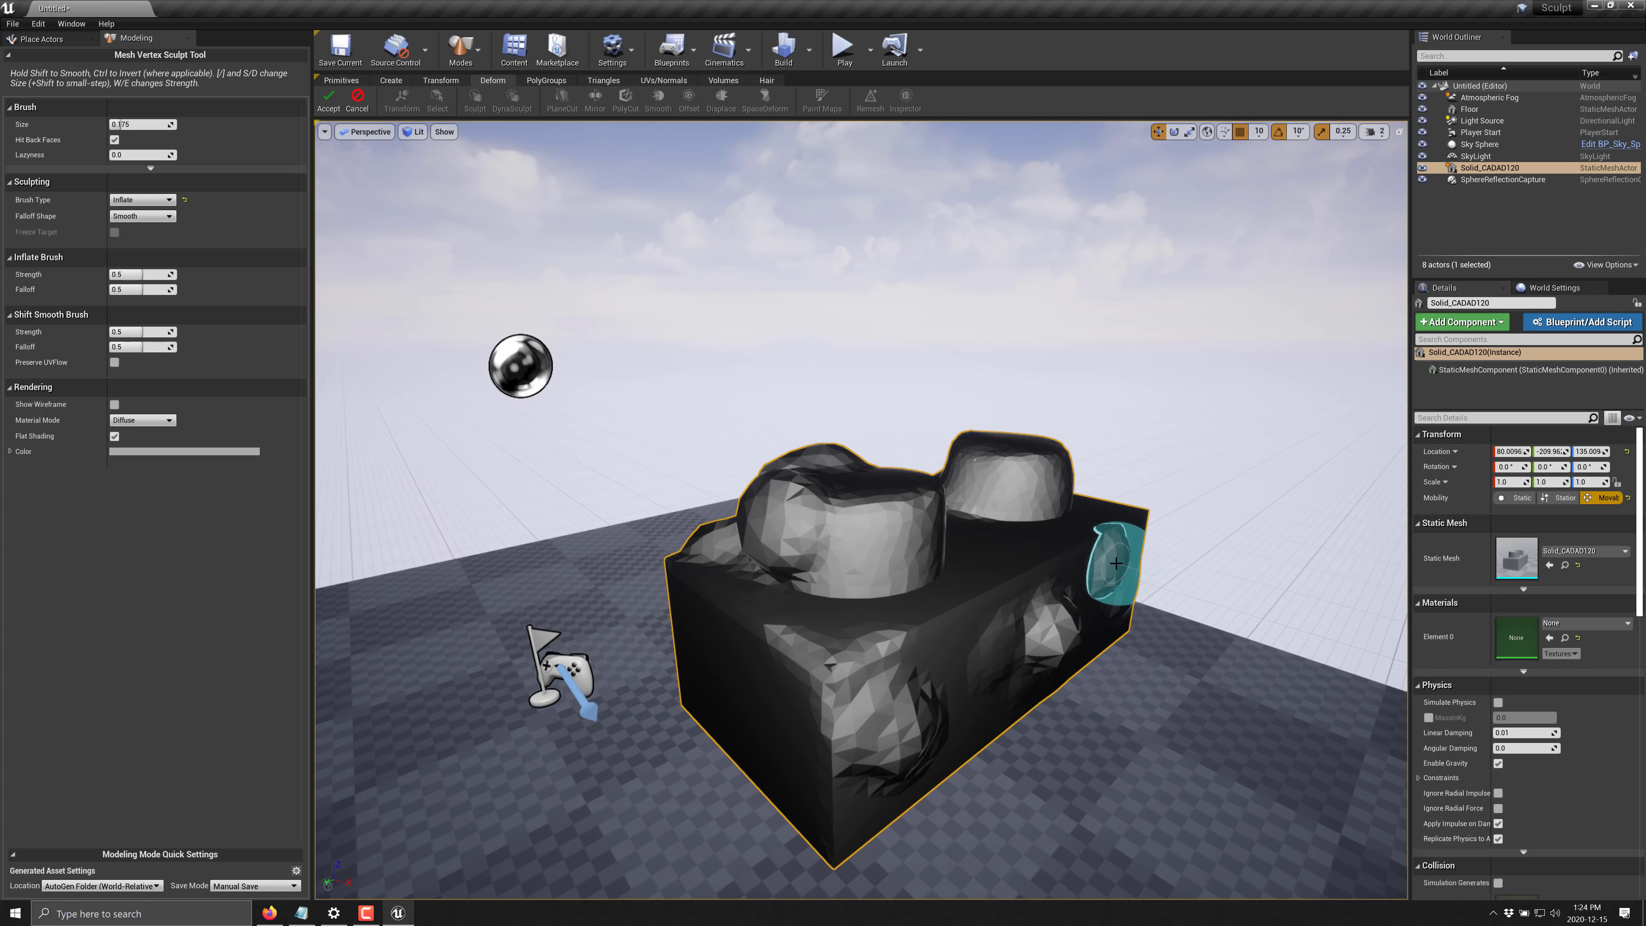
Pull a long spike outward from the block's end face with the Move brush
click(143, 199)
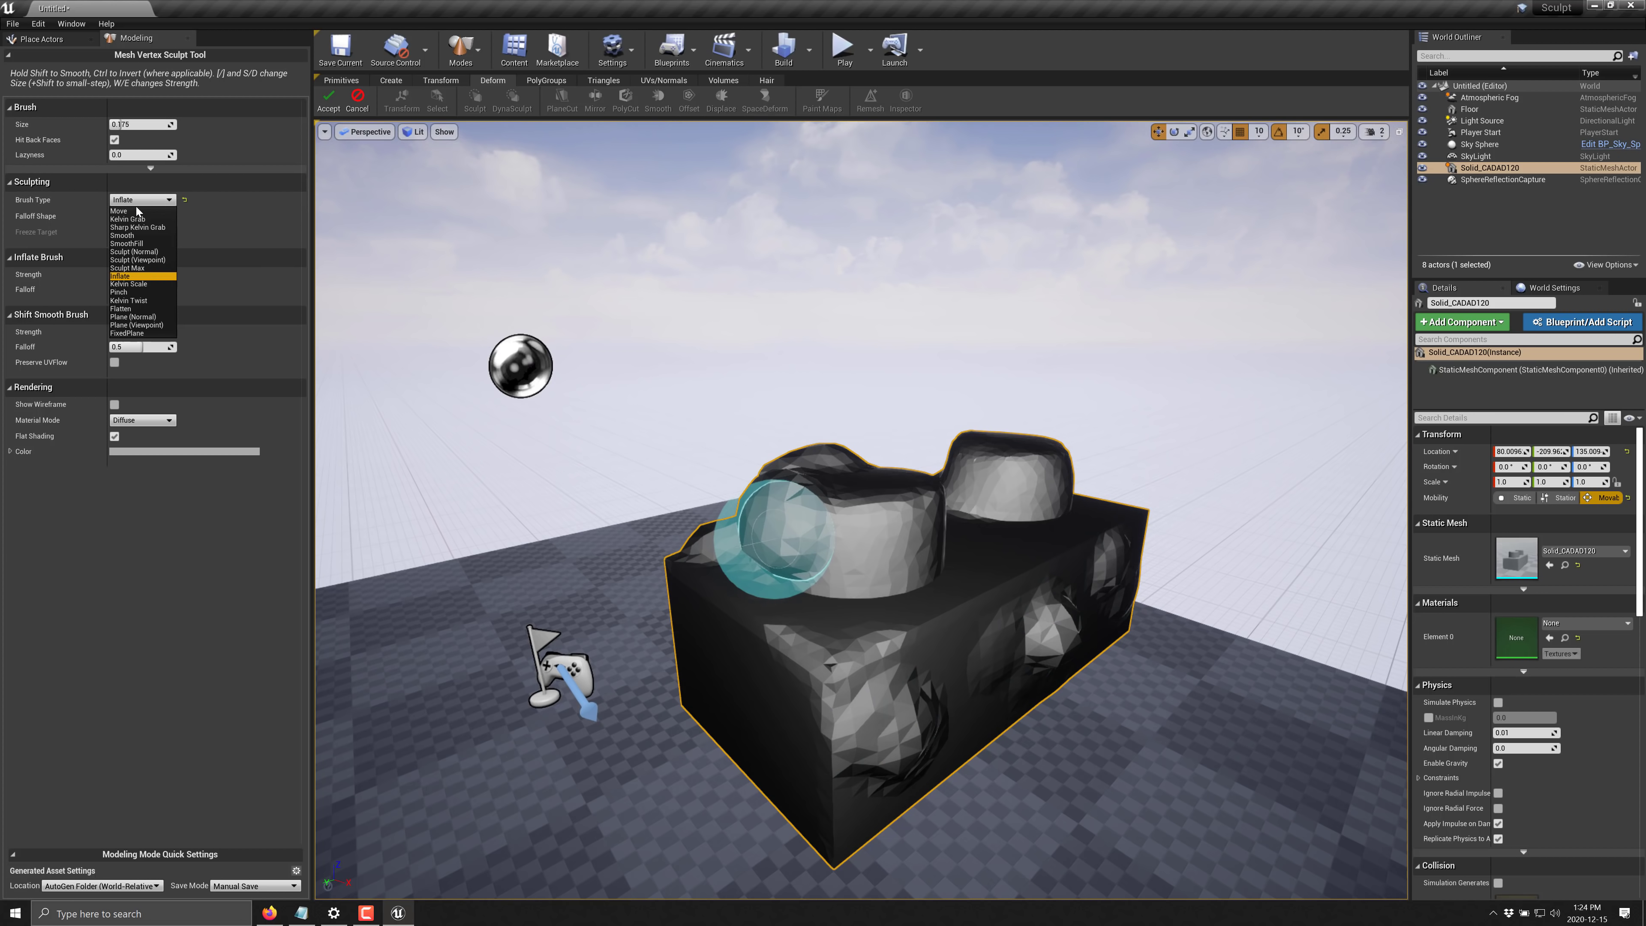
click(136, 209)
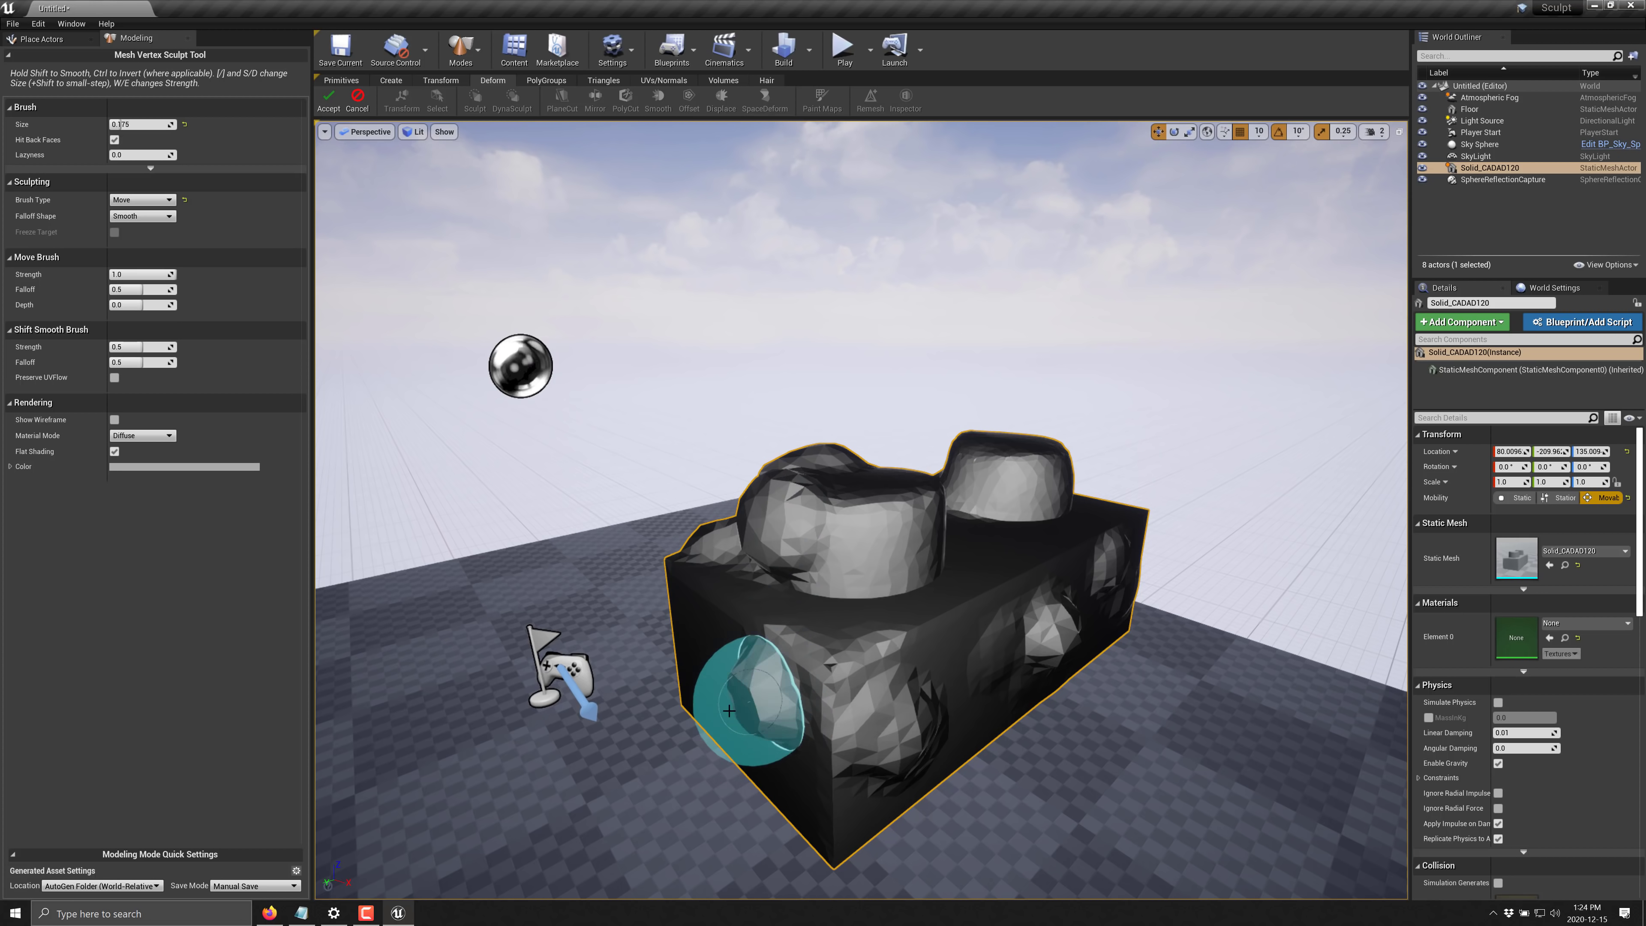
drag(735, 699, 595, 713)
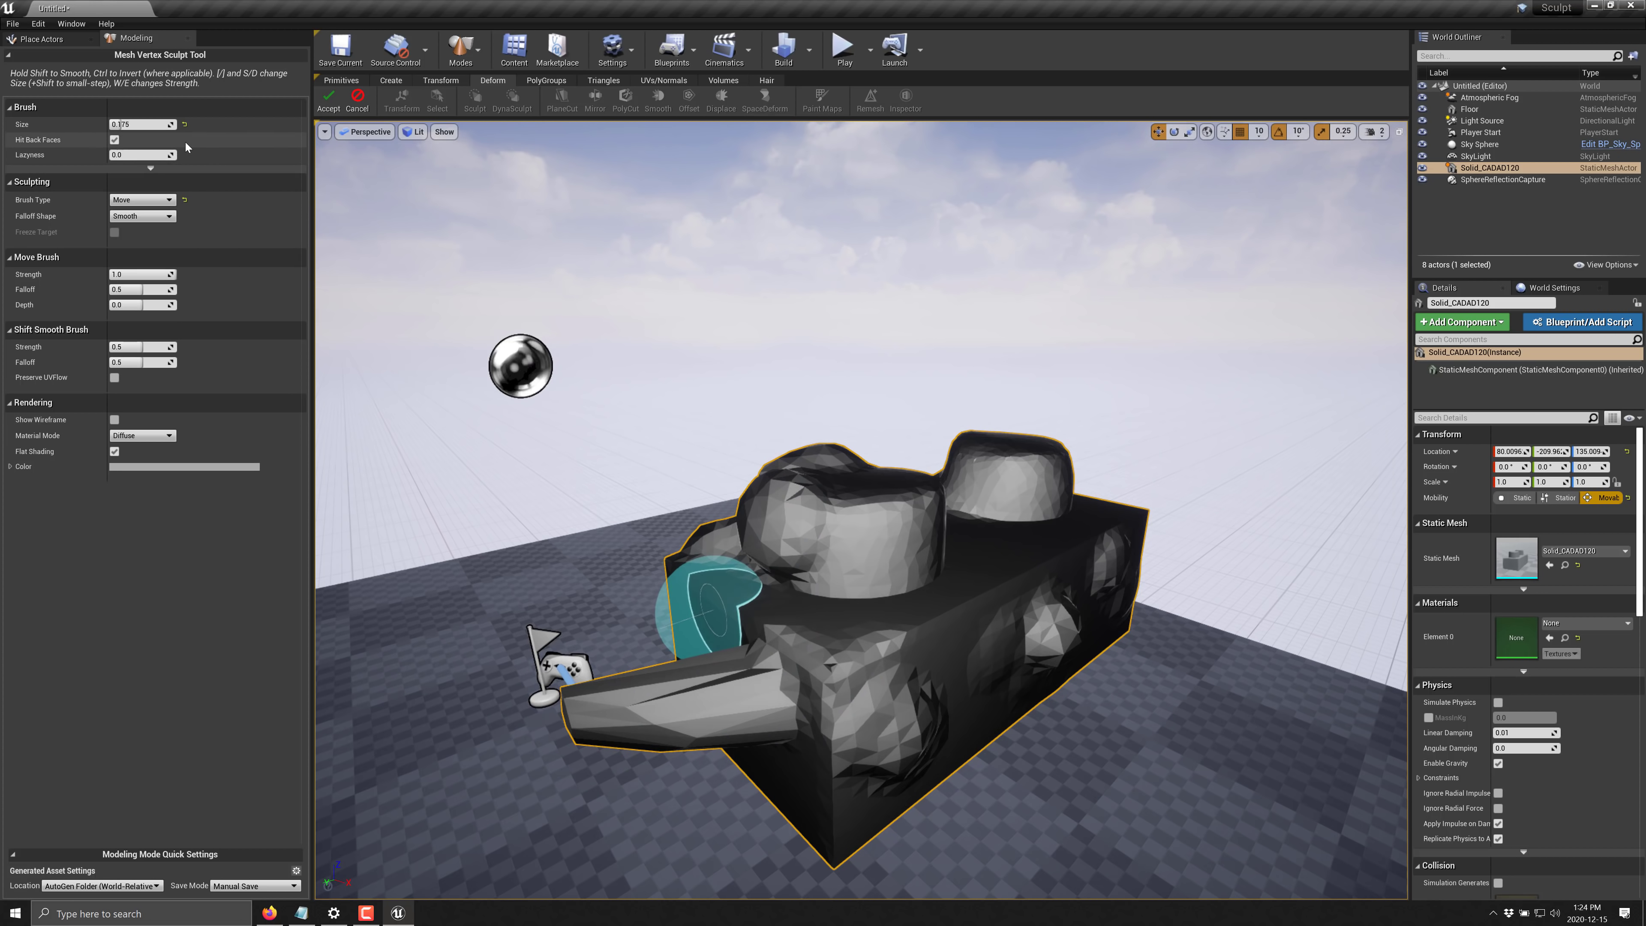
Switch the brush type to Sculpt (Normal) and enlarge the brush to size 1.0
click(159, 200)
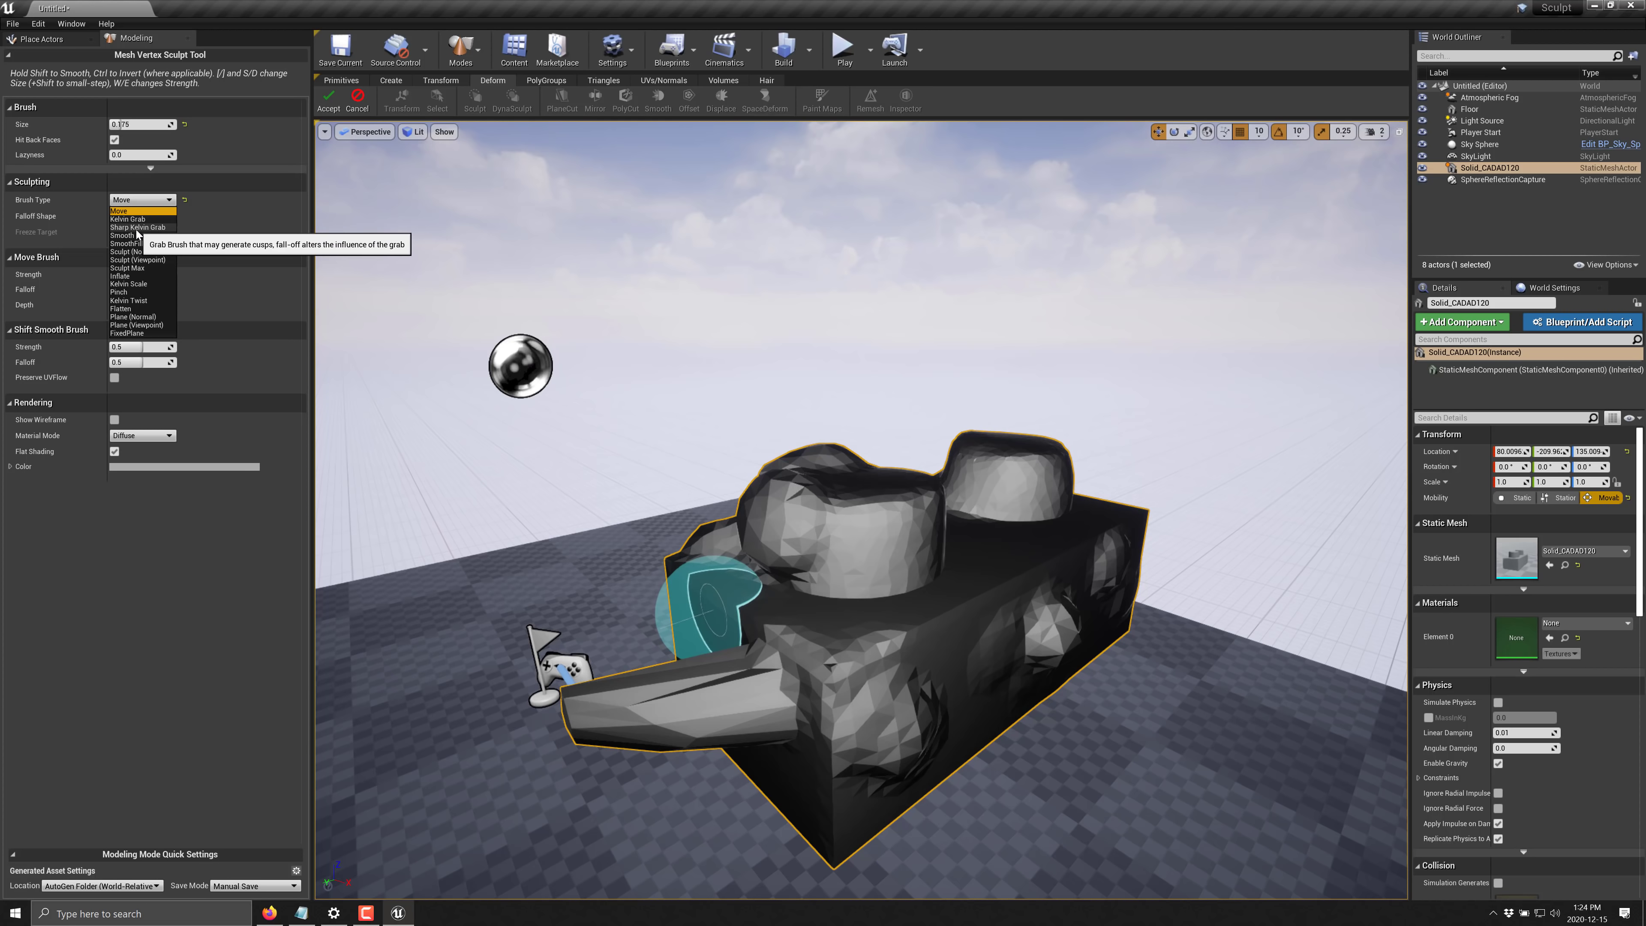
click(143, 252)
key(d)
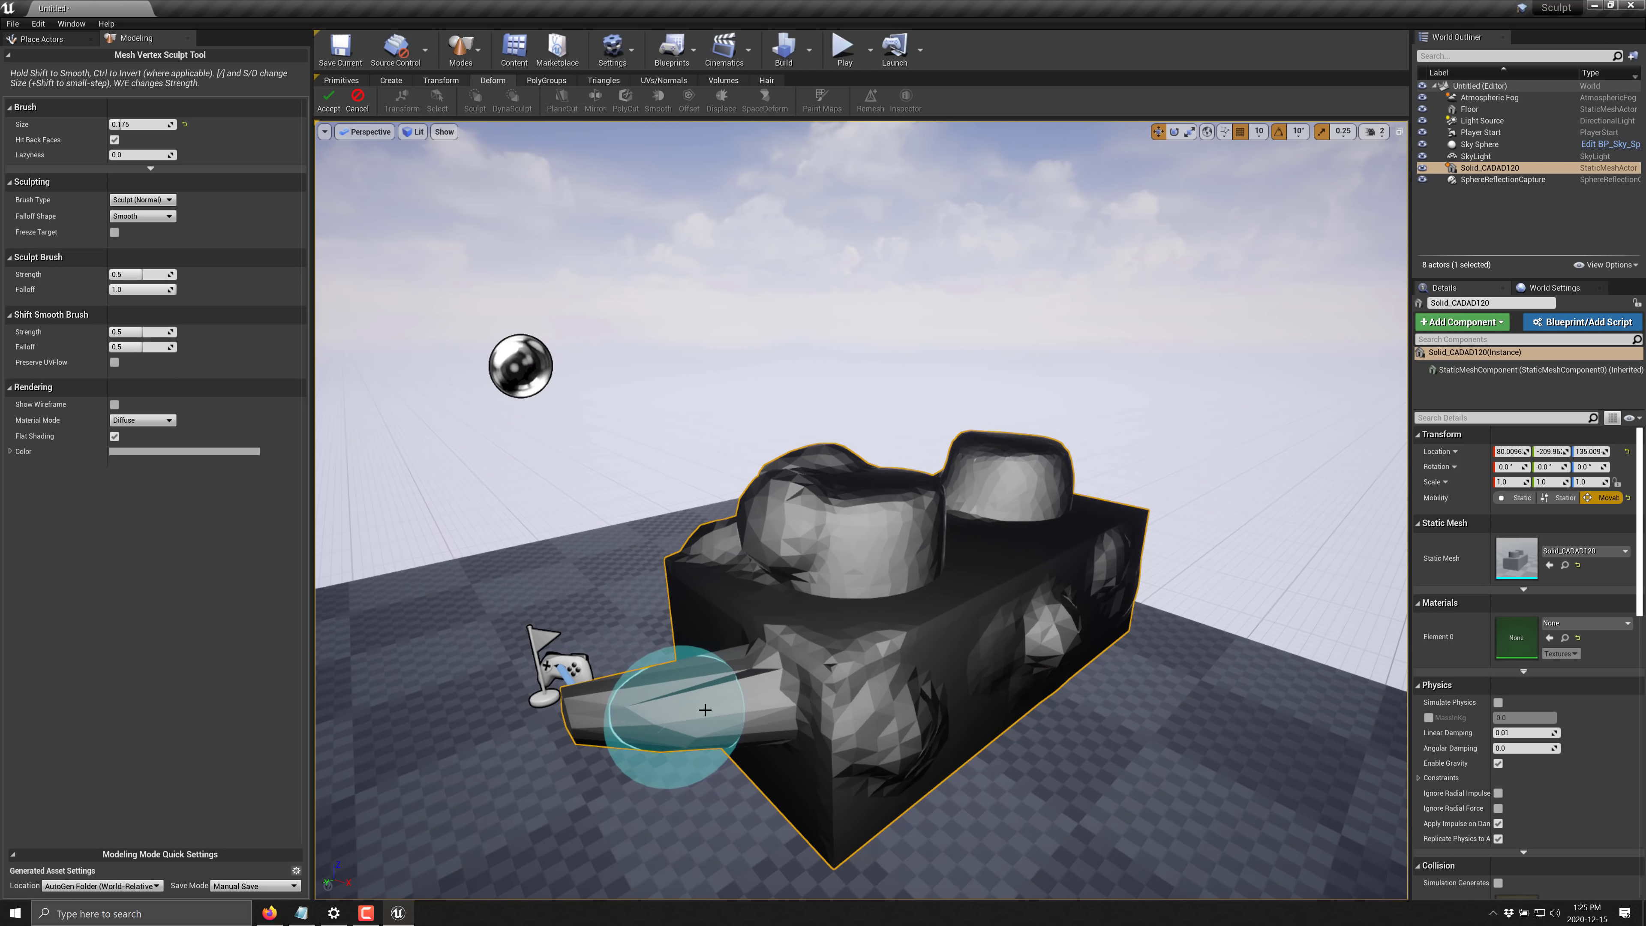
mouse_move(1160, 702)
right_down()
mouse_move(1057, 710)
mouse_move(1125, 711)
right_up()
key(d)
key(d)
key(d)
key(d)
key(d)
key(d)
key(d)
key(d)
key(d)
key(d)
key(d)
key(d)
key(d)
key(d)
key(d)
key(d)
key(d)
key(d)
key(d)
key(d)
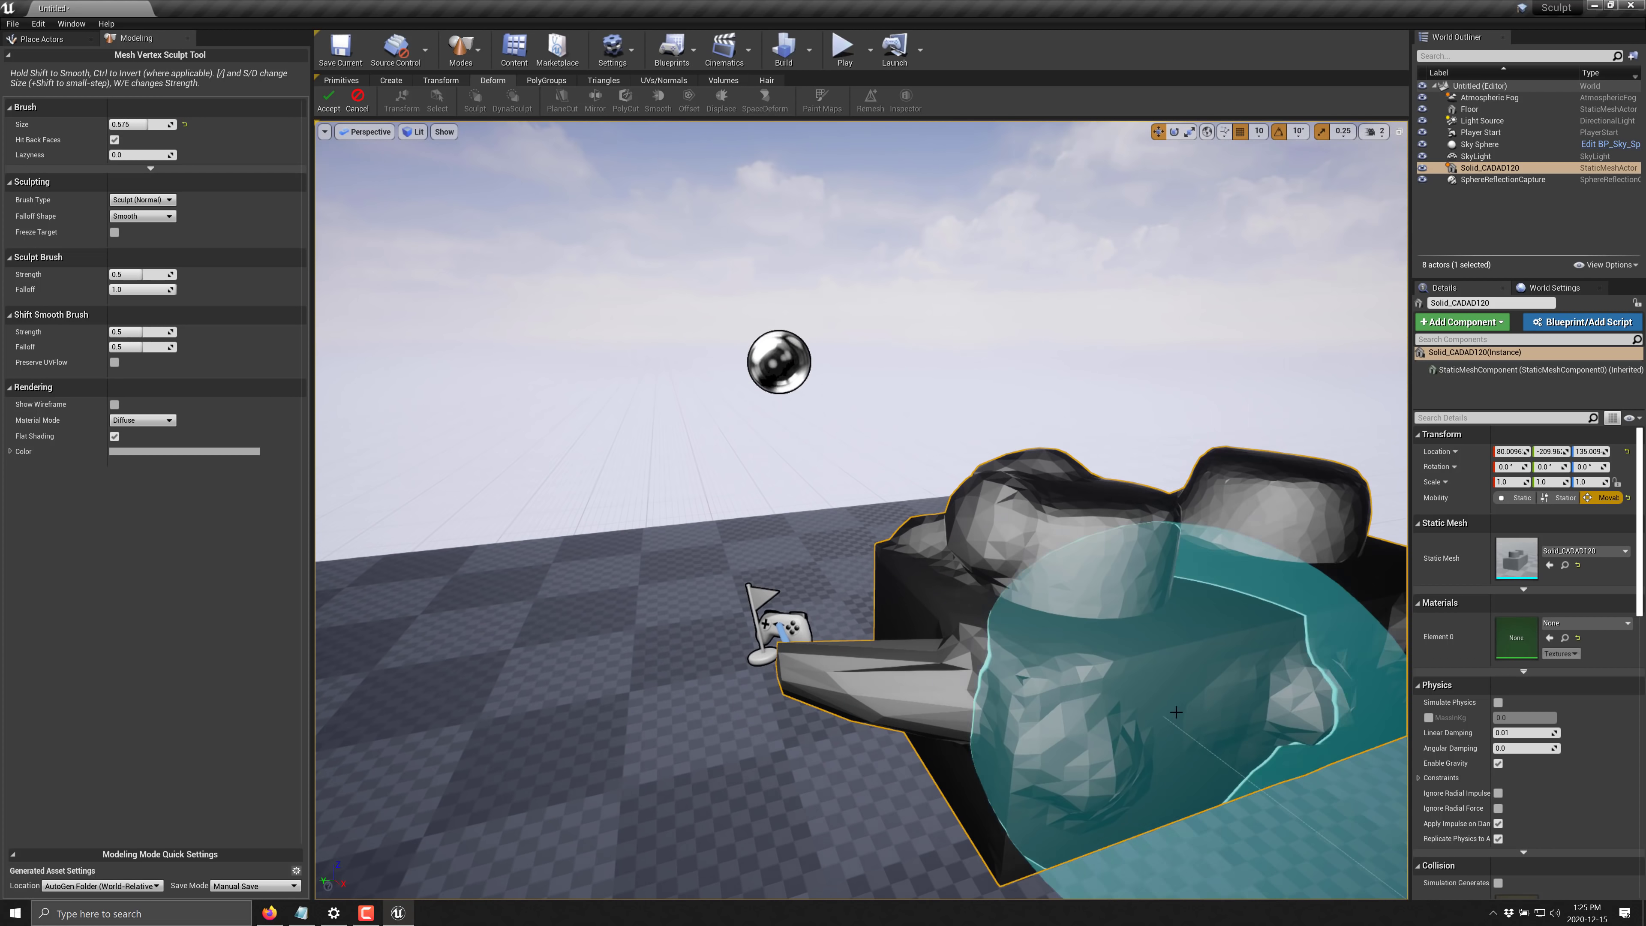
scroll(1192, 729, down, 10)
key(d)
key(d)
key(d)
key(d)
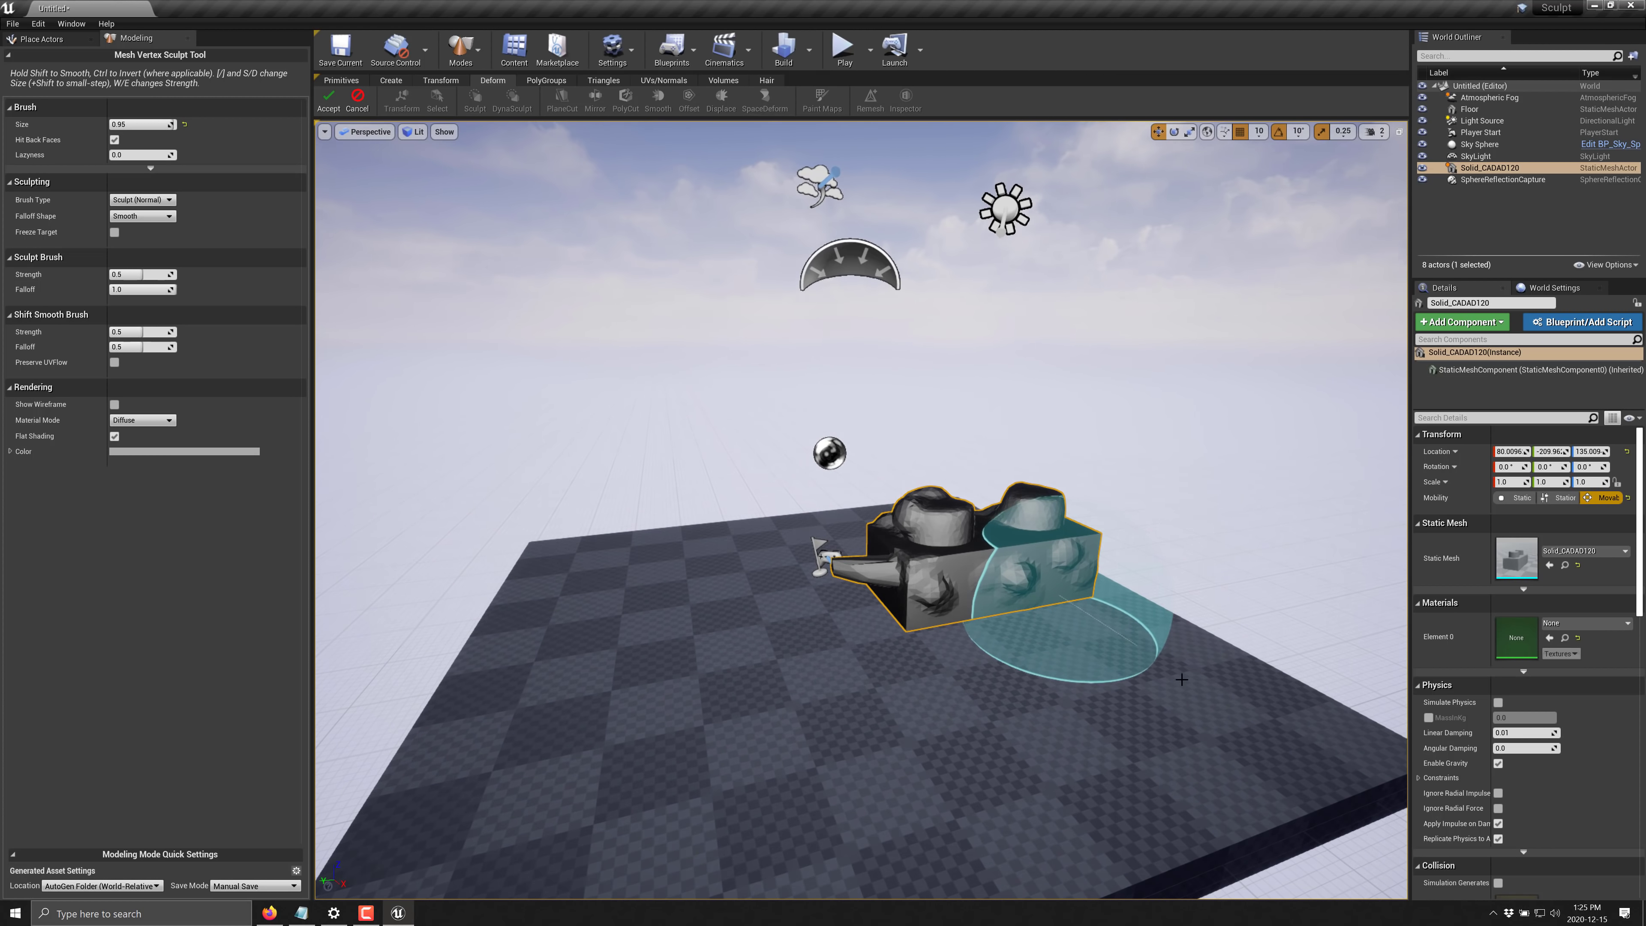
scroll(1192, 728, up, 4)
scroll(1185, 678, down, 5)
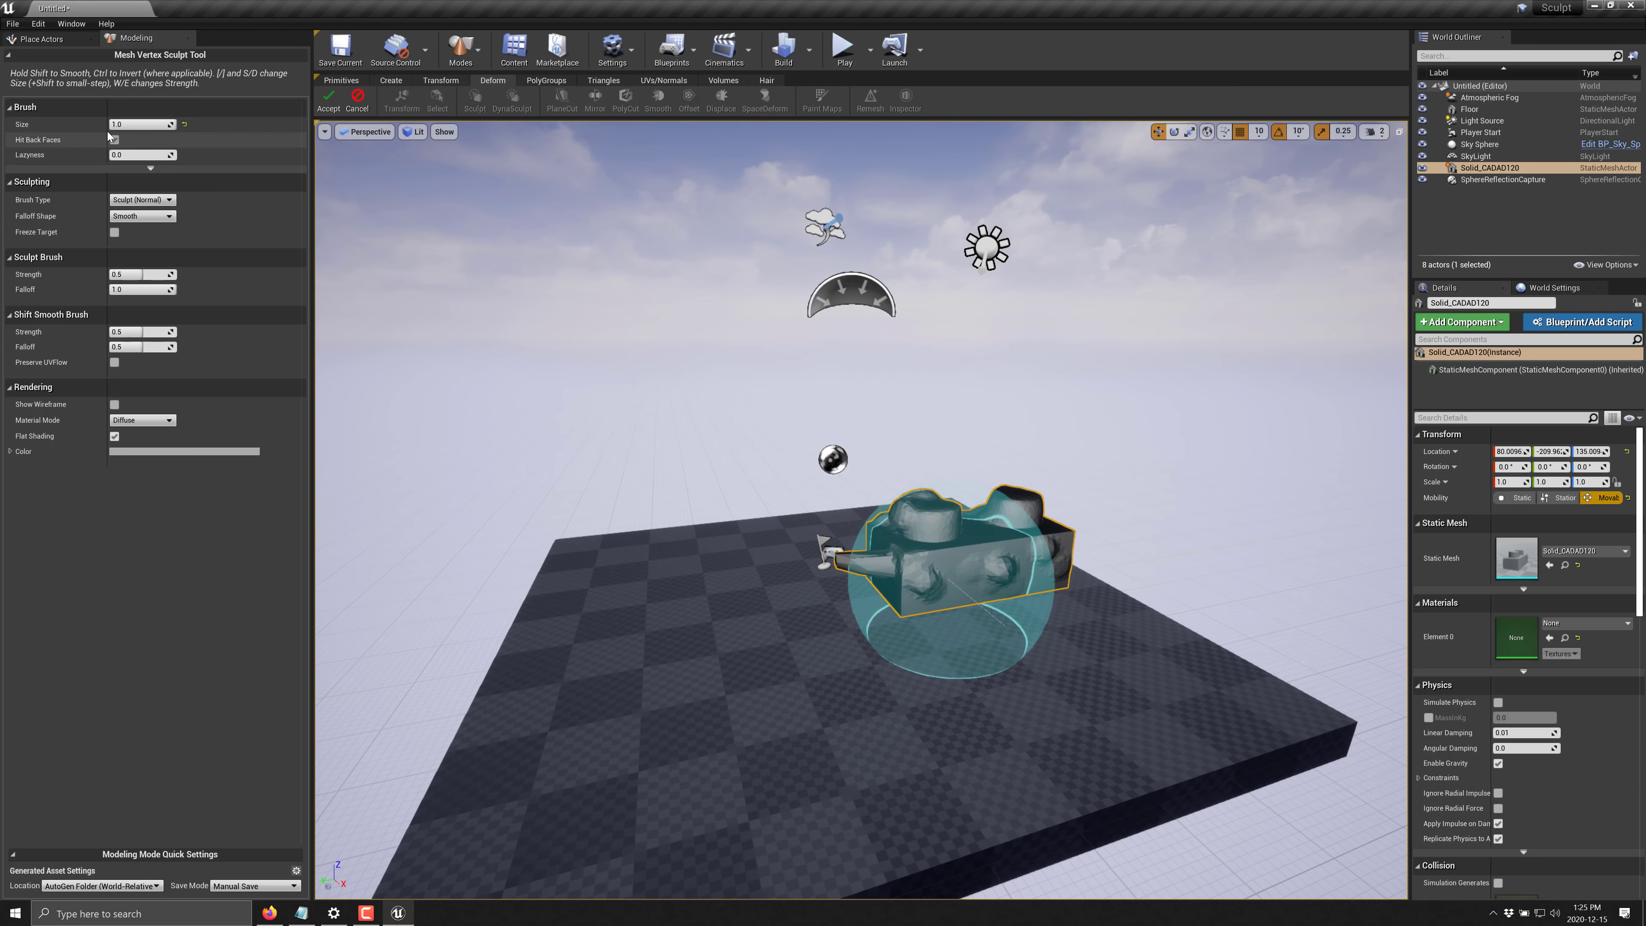
Reduce the brush size to about 0.19, sculpt raised ridges along the block's sides and edges, and finish the sculpt
drag(128, 125, 80, 125)
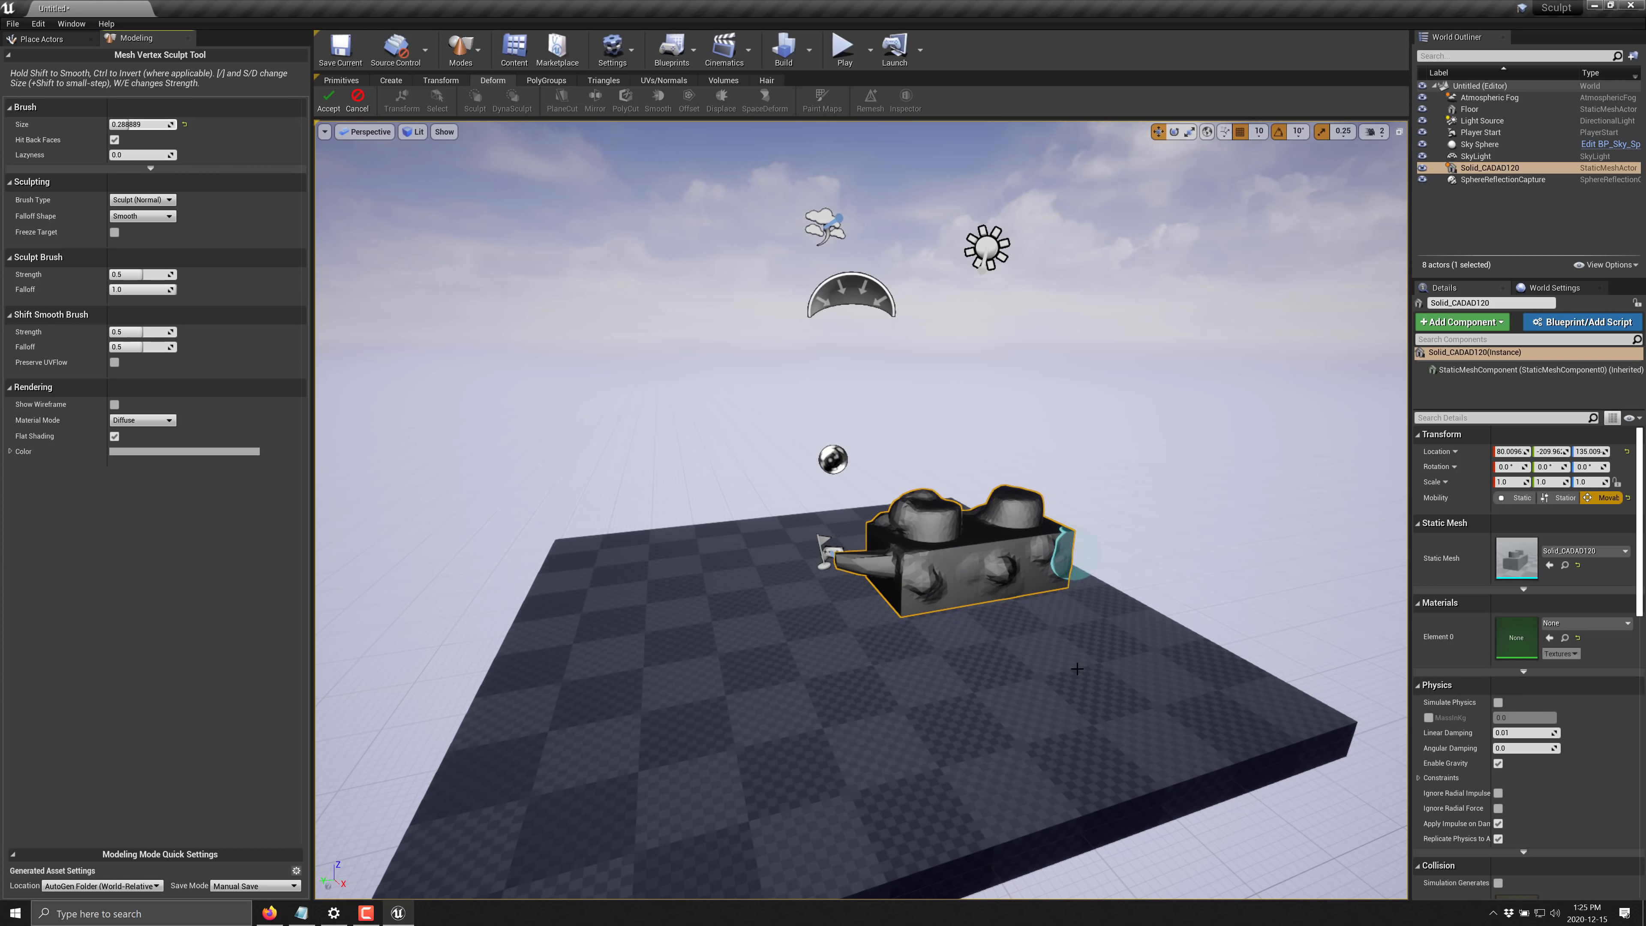
mouse_move(1078, 649)
right_down()
mouse_move(1052, 633)
mouse_move(1153, 638)
mouse_move(1076, 637)
mouse_move(931, 696)
right_up()
key(w)
key(d)
key(d)
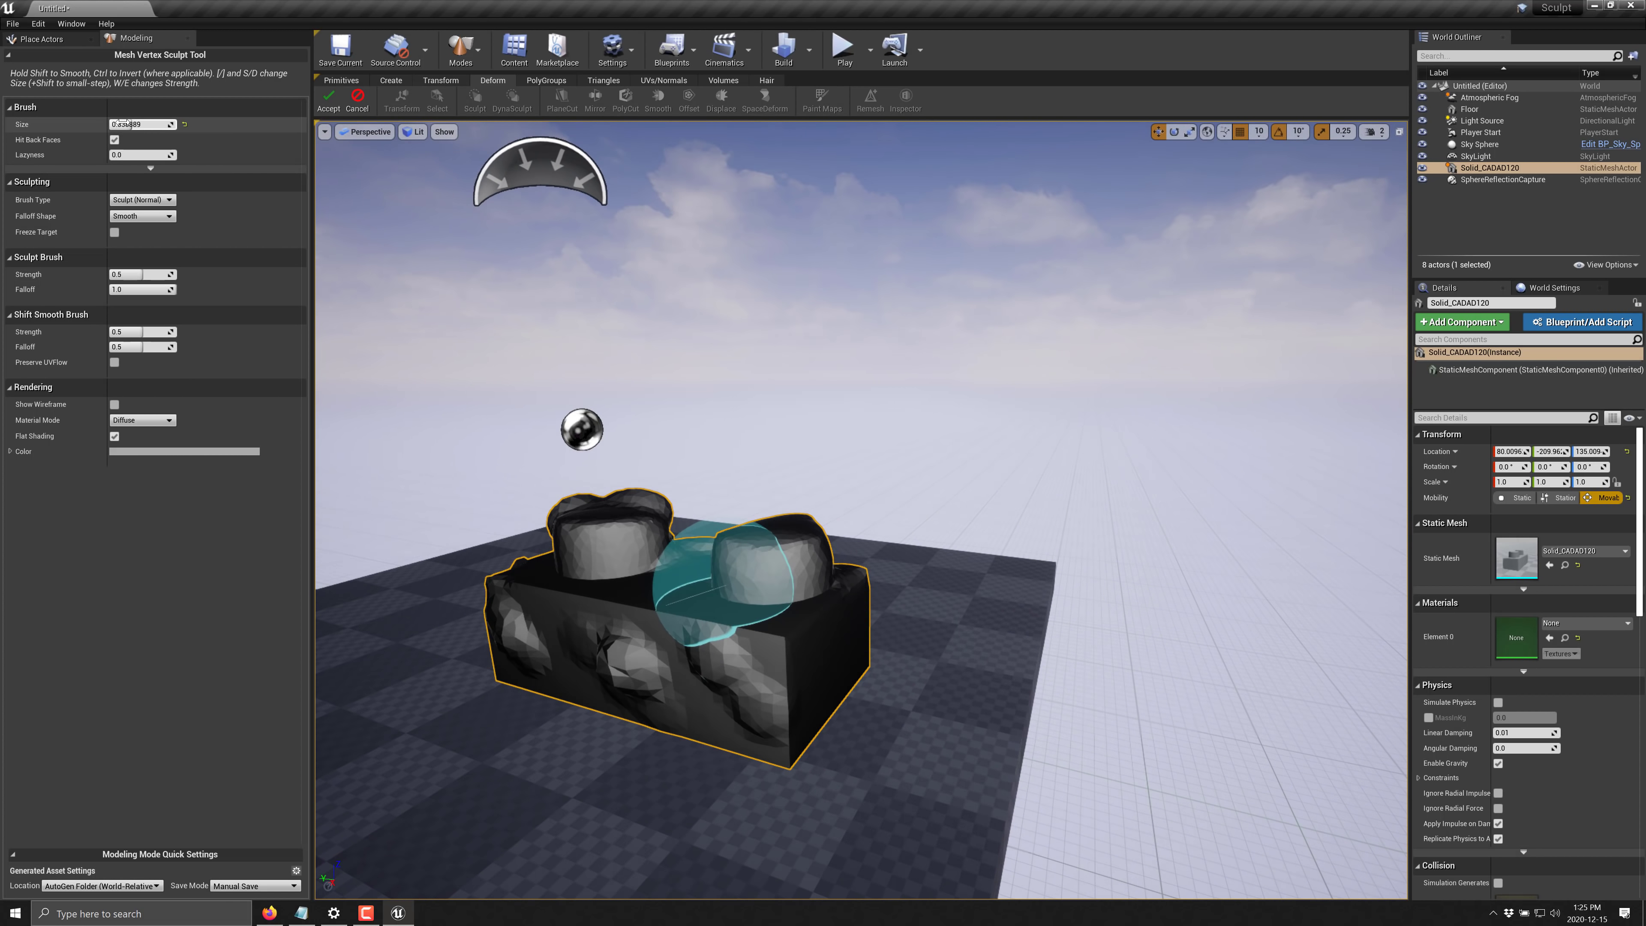
drag(142, 125, 122, 125)
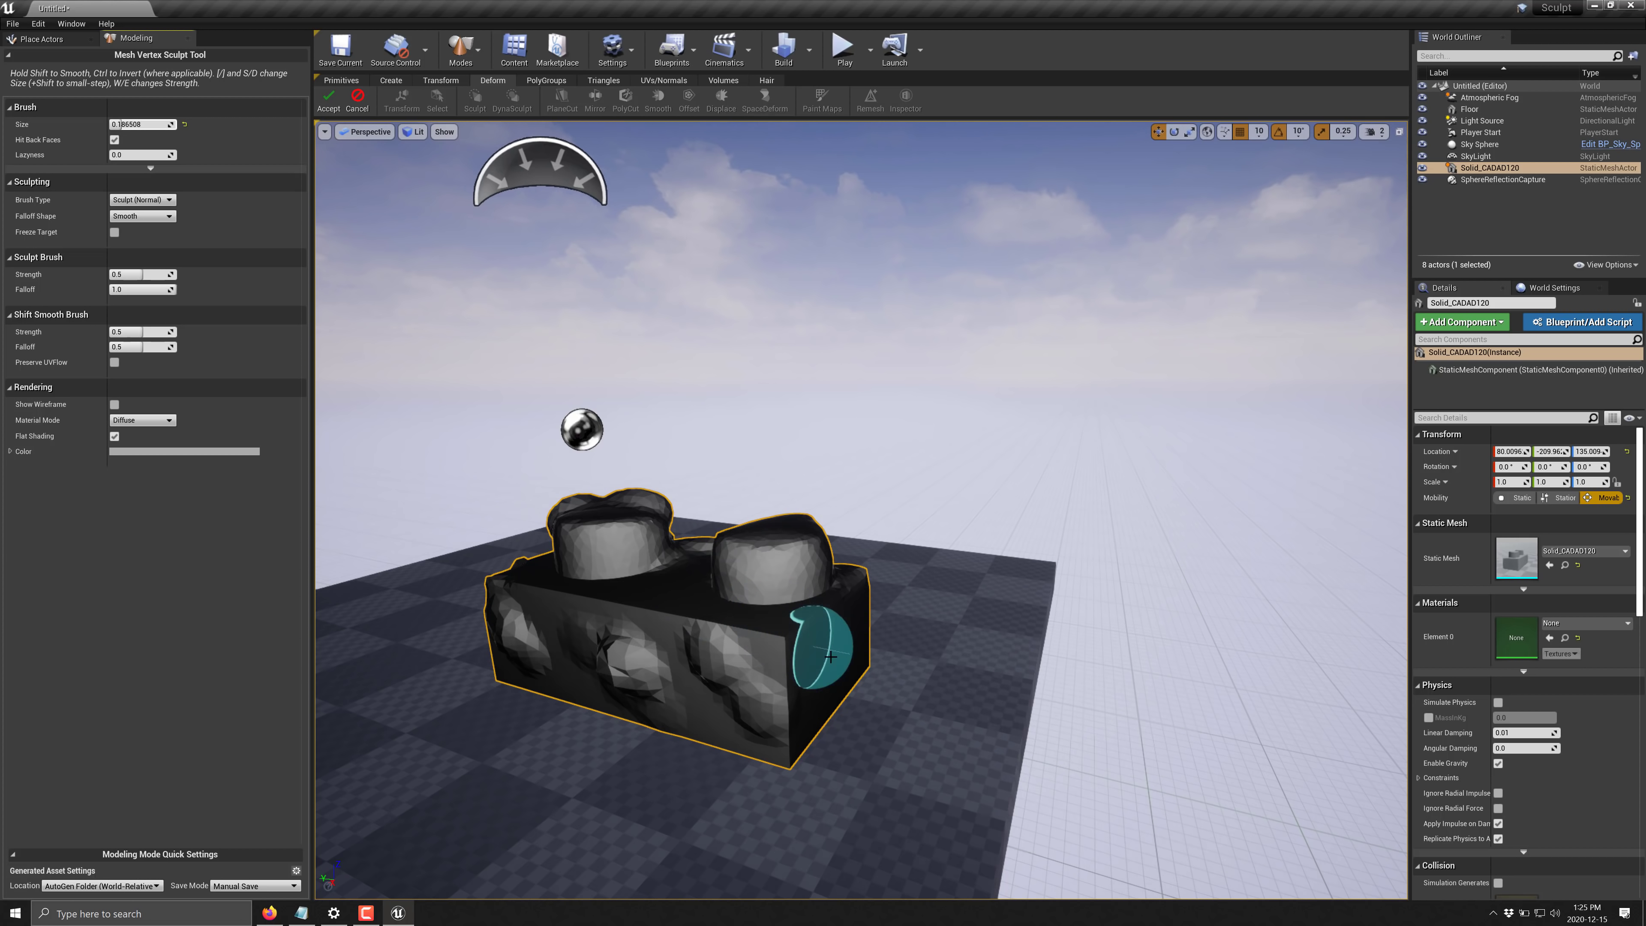
mouse_move(848, 660)
mouse_down()
mouse_move(847, 646)
mouse_move(827, 666)
mouse_move(691, 596)
mouse_move(526, 588)
mouse_move(779, 633)
mouse_move(783, 725)
mouse_up()
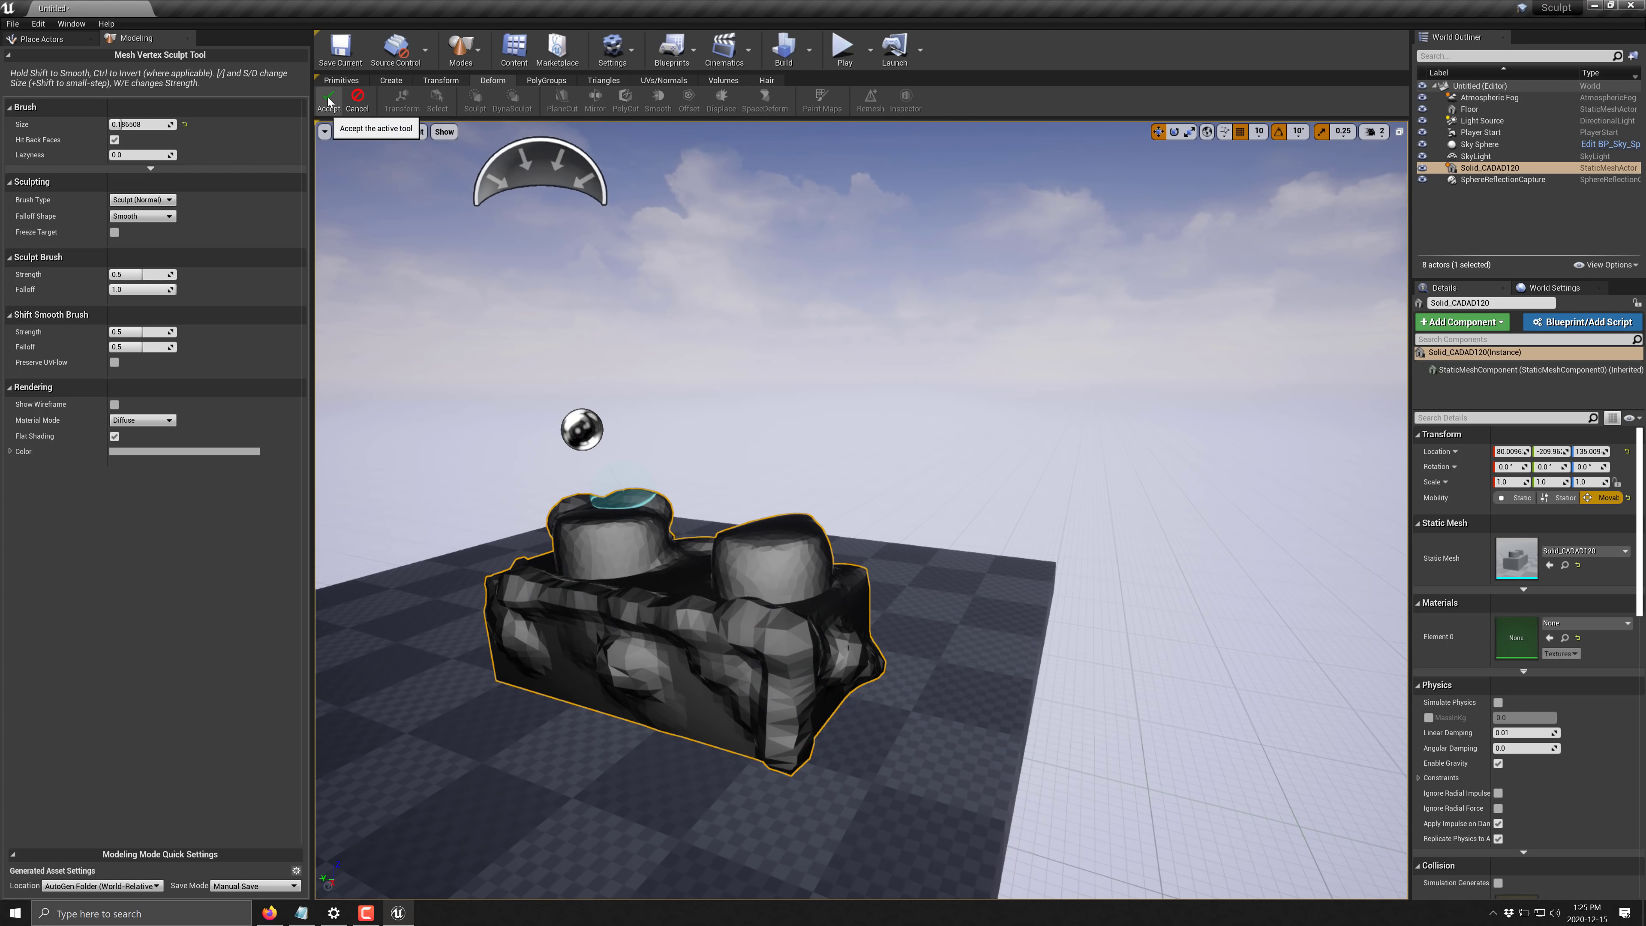
click(357, 96)
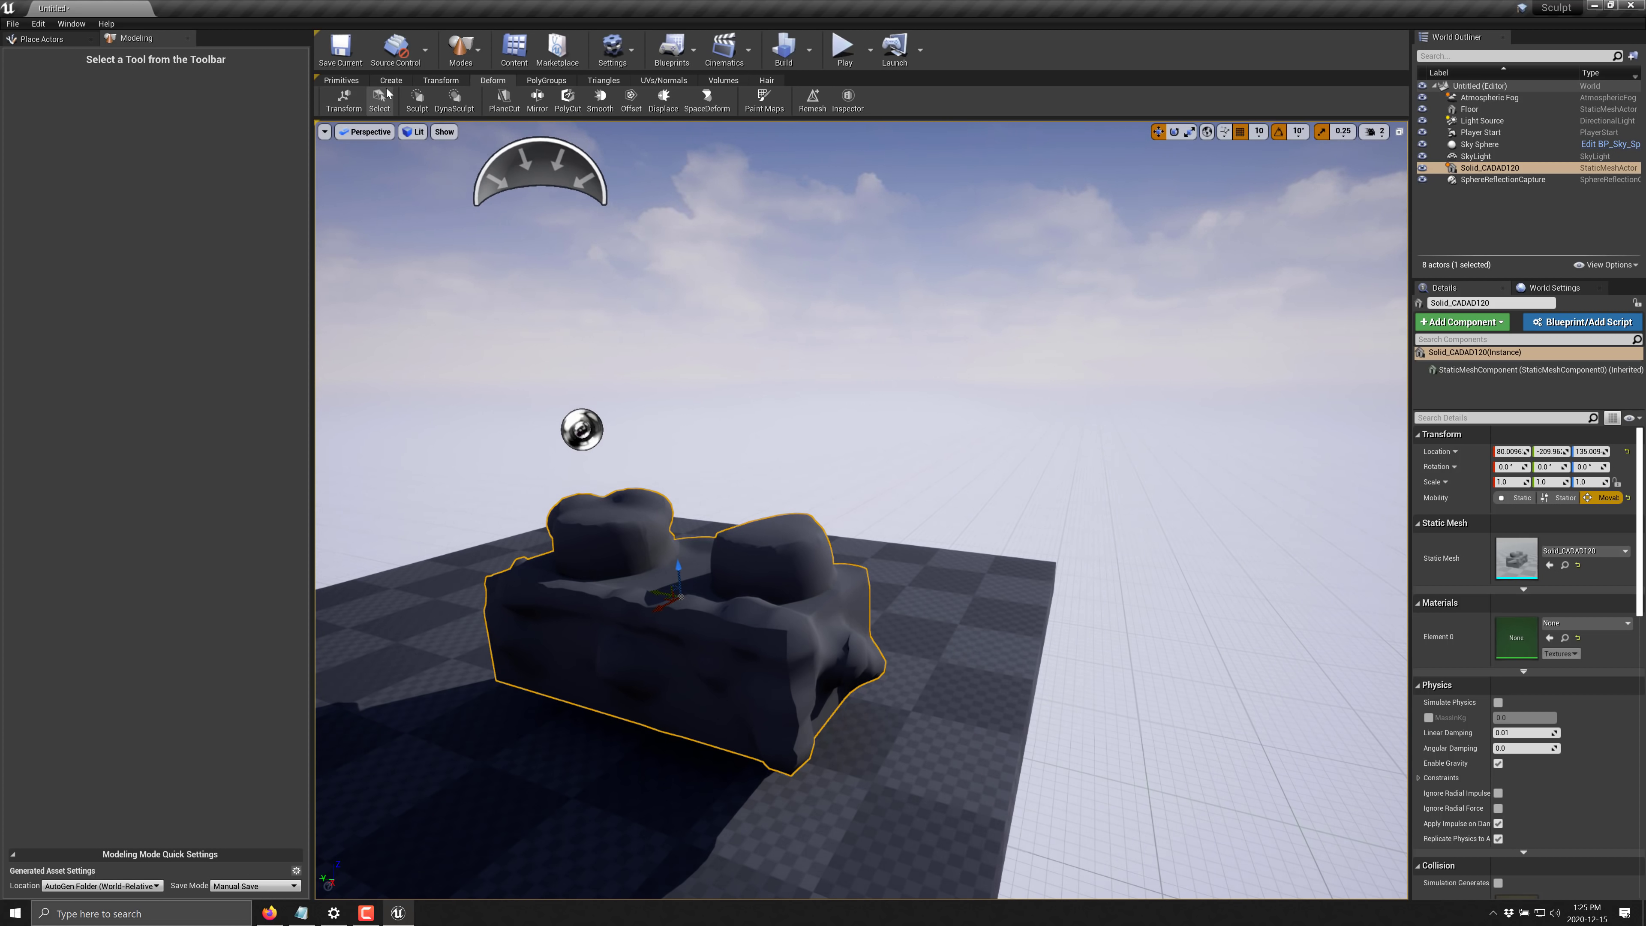
Reopen the Sculpt tool to review its available brush types and leave it without changes
click(418, 100)
click(142, 199)
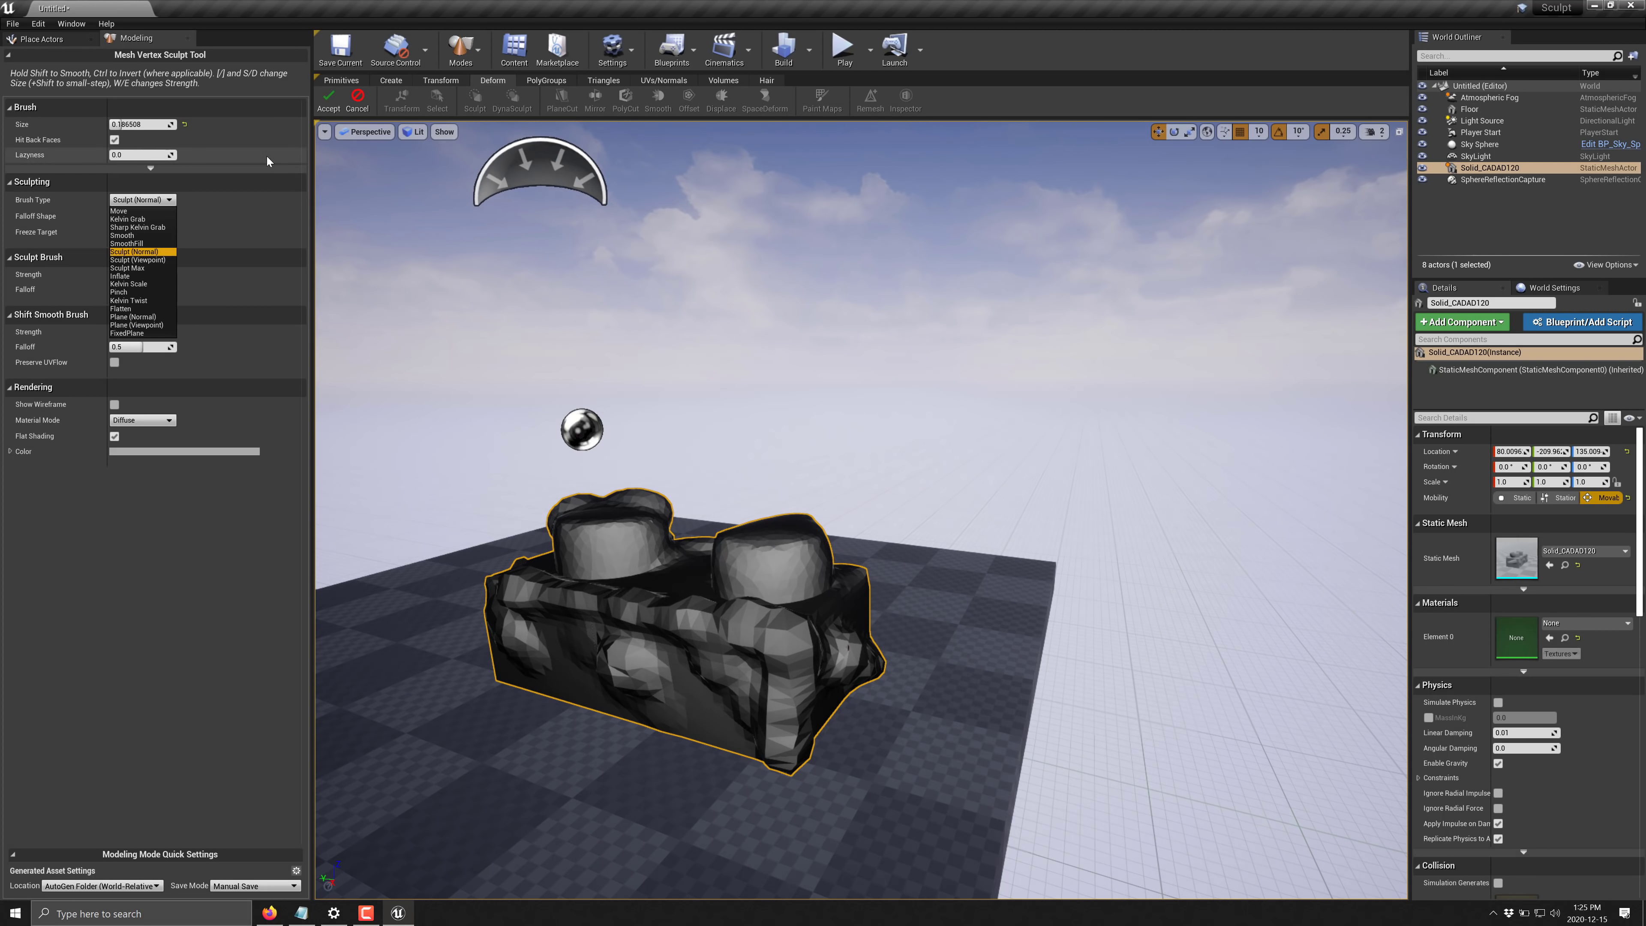
click(357, 100)
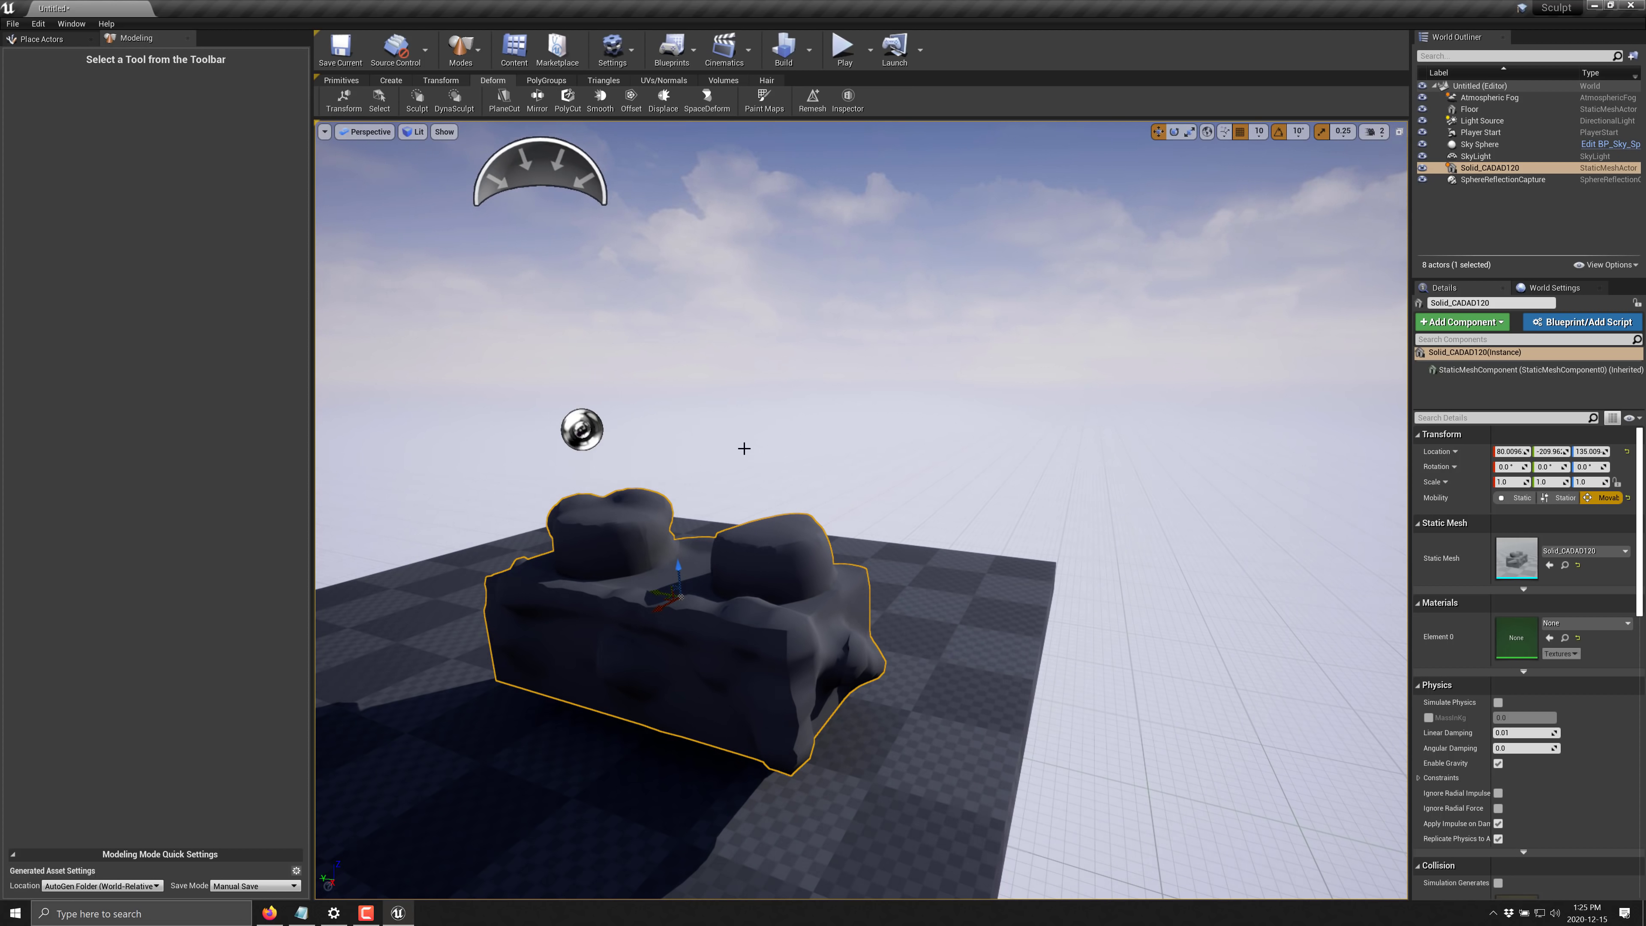
Cut the sculpted solid horizontally with PlaneCut, raising the plane, keeping both halves and spacing them about 14.54 apart
click(503, 101)
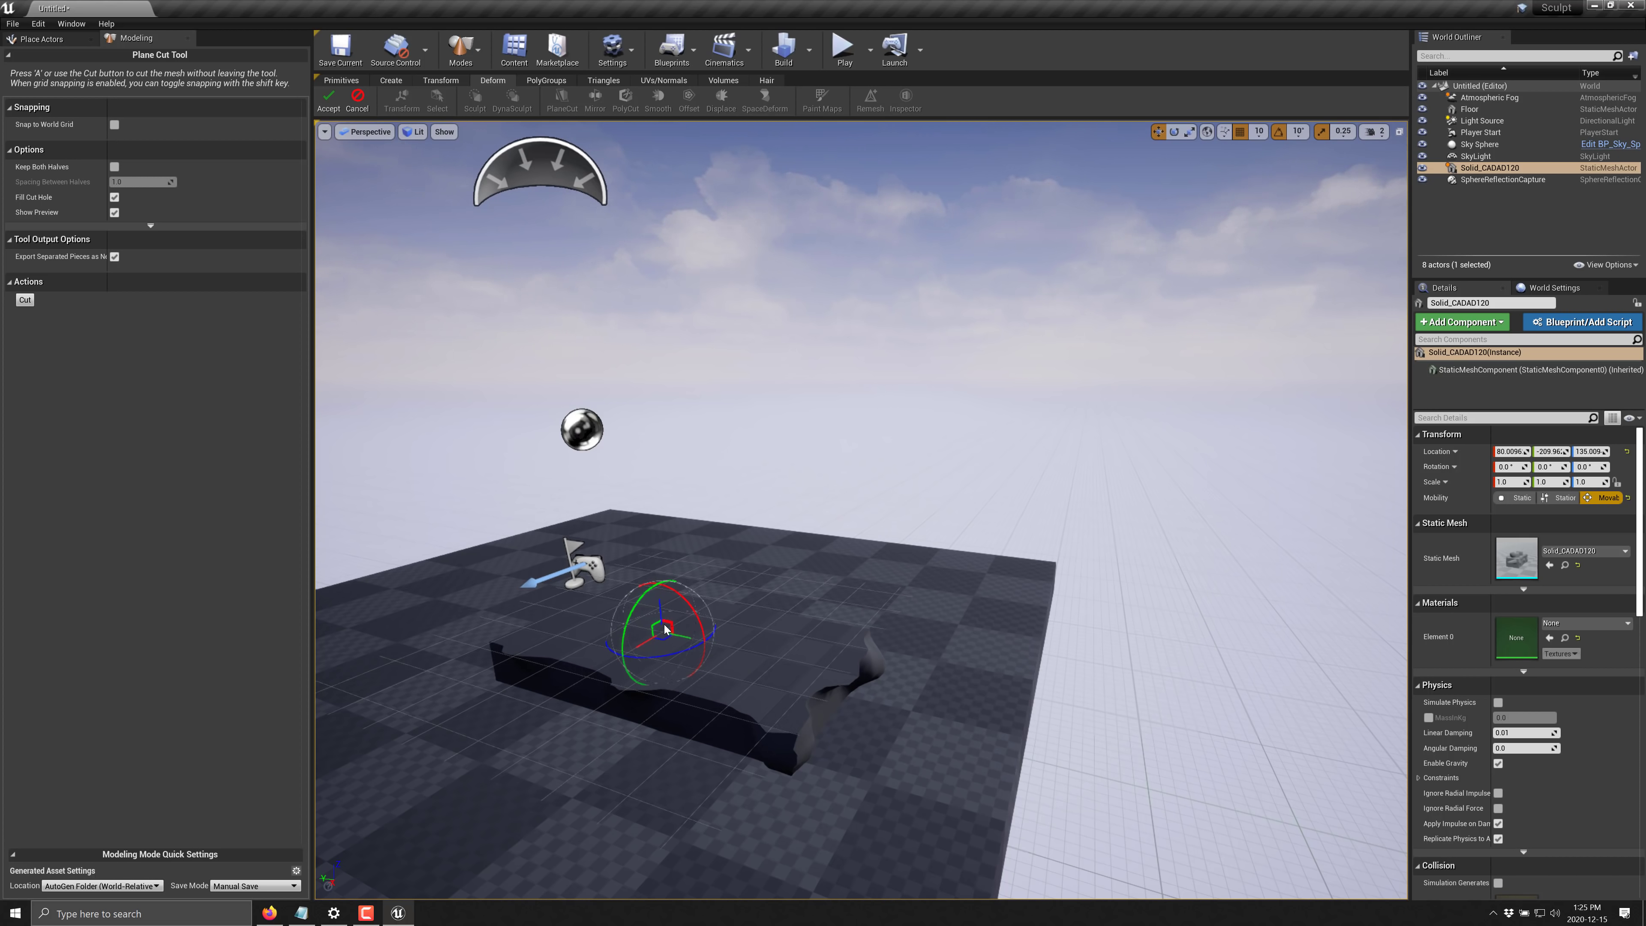
mouse_move(661, 615)
mouse_down()
mouse_move(635, 363)
mouse_move(685, 605)
mouse_up()
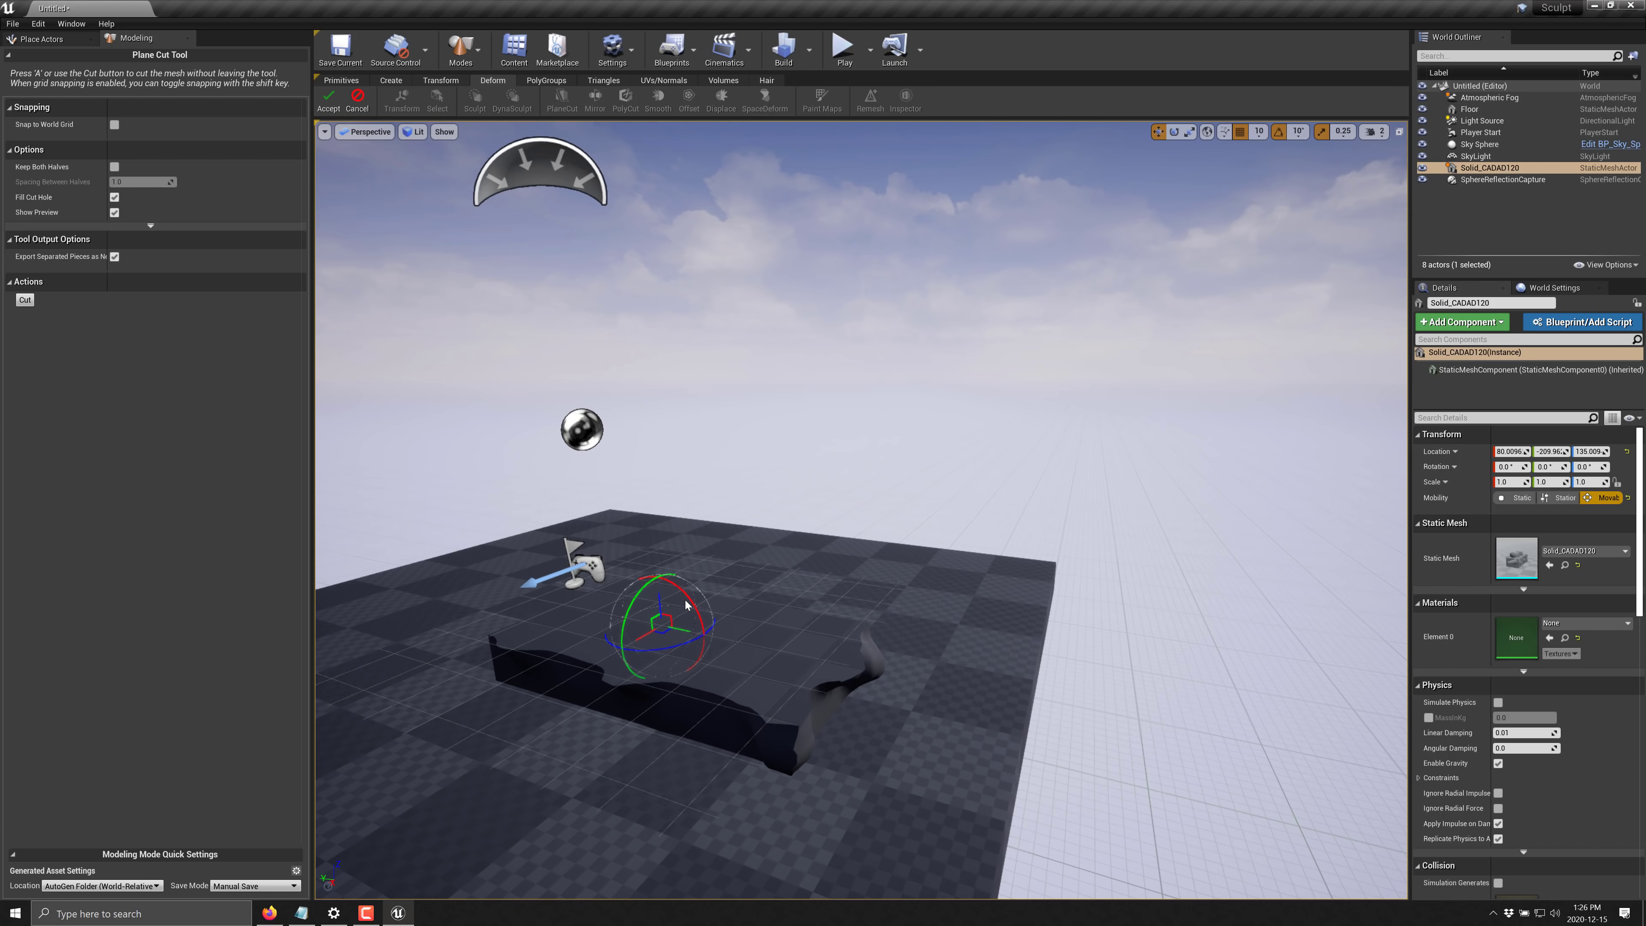
click(114, 167)
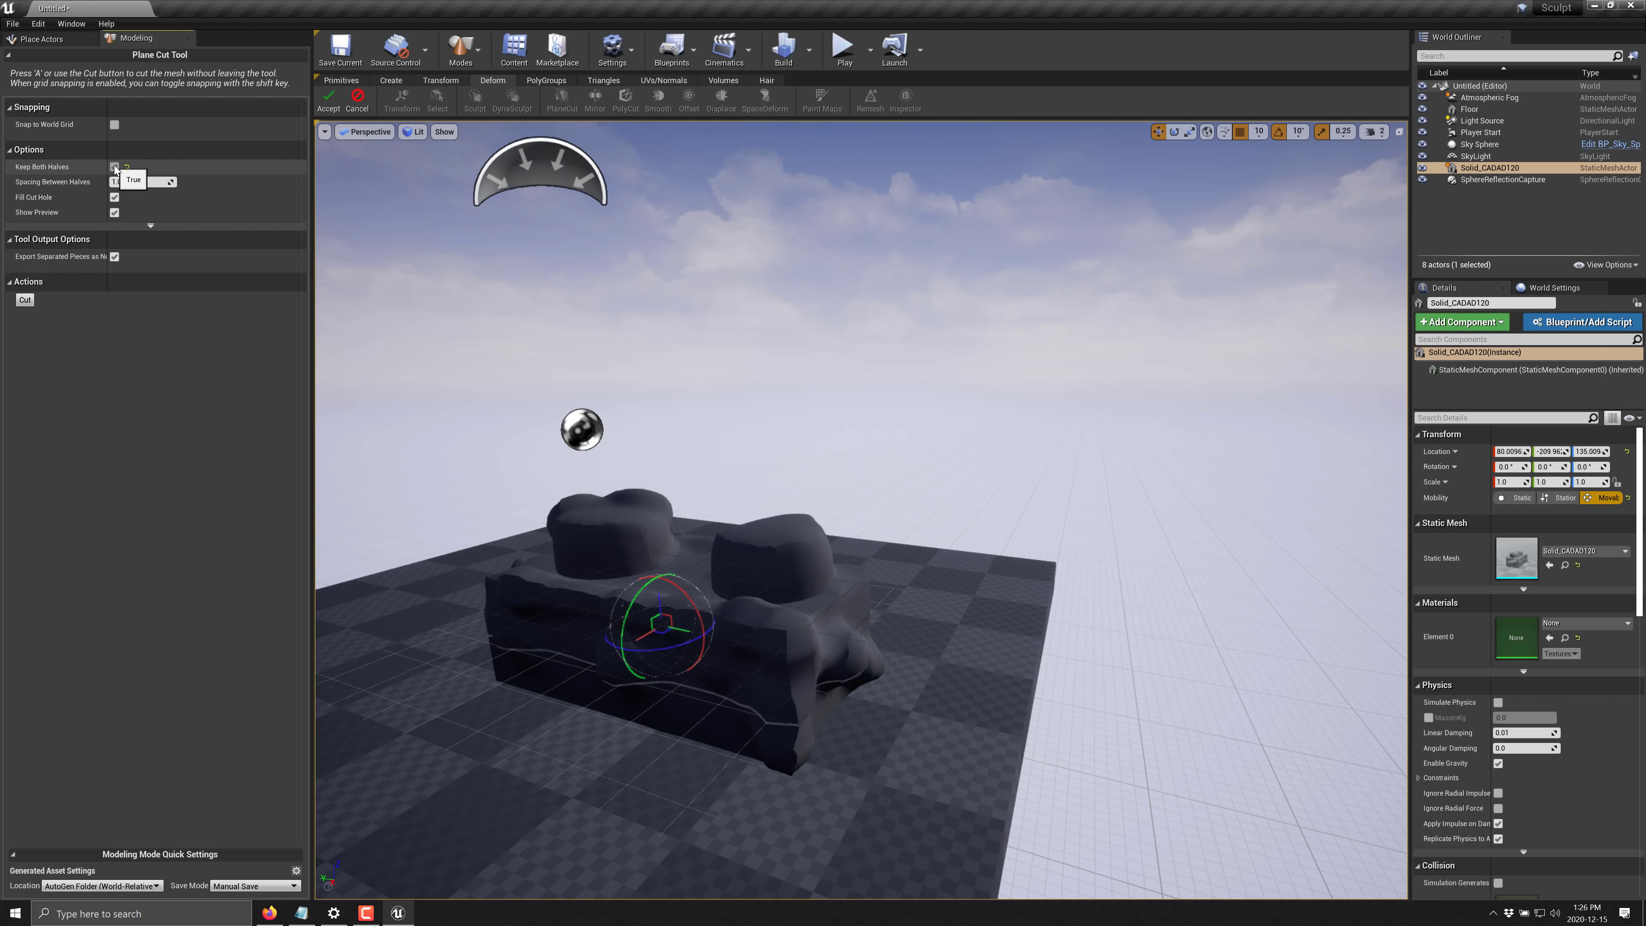
drag(139, 182, 173, 182)
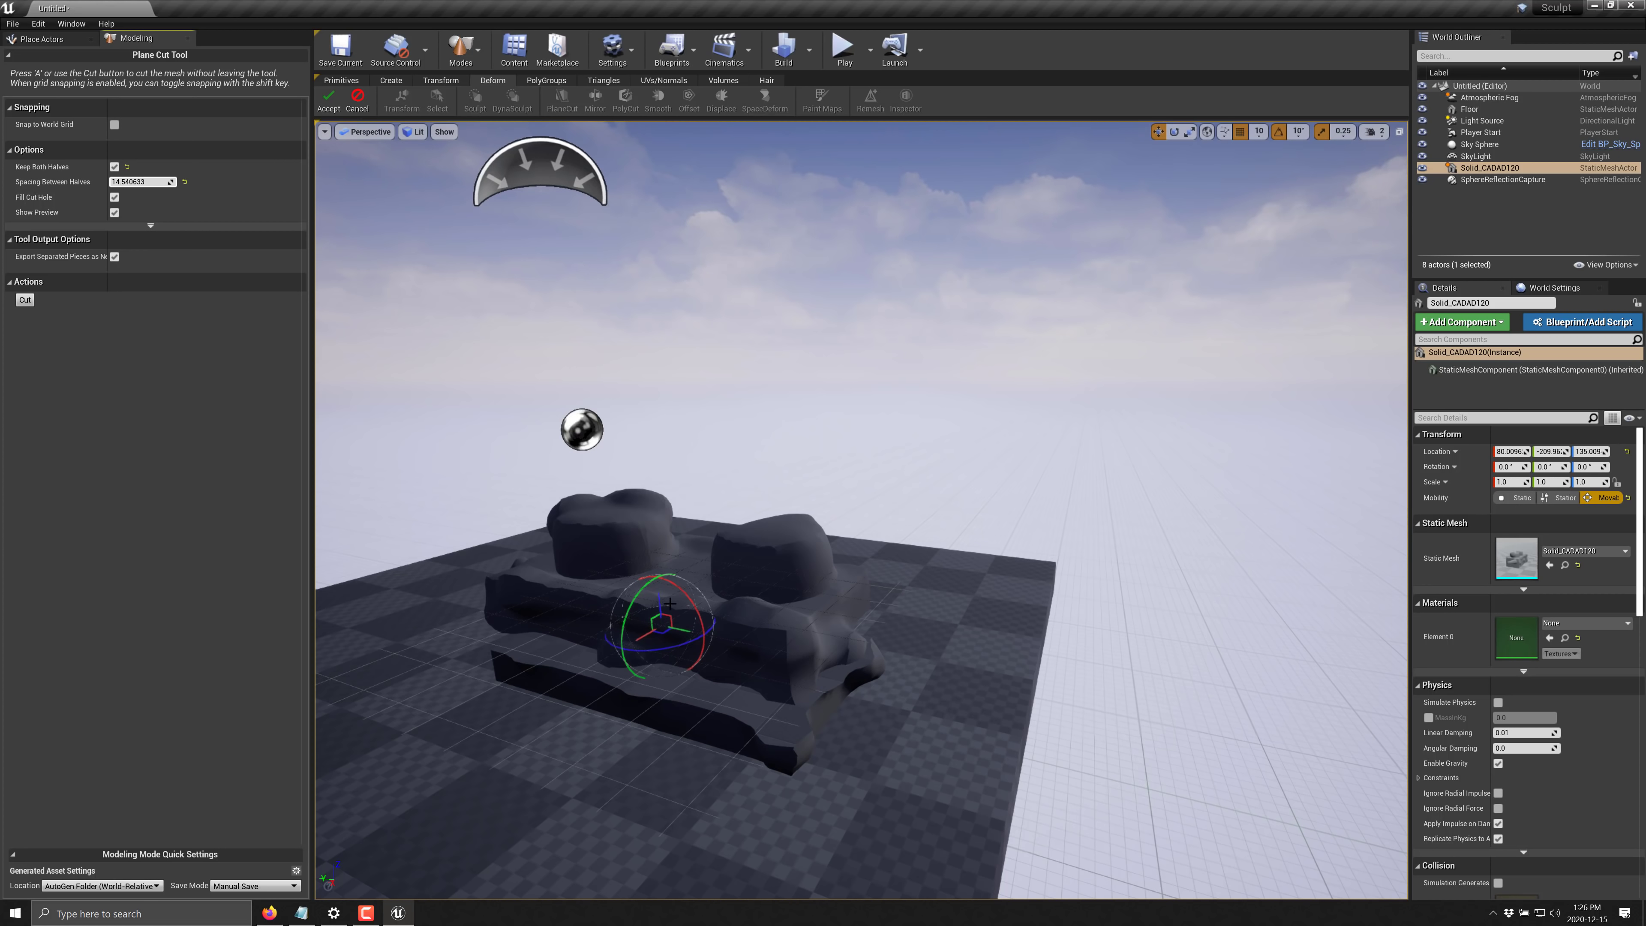
mouse_move(661, 605)
mouse_down()
mouse_move(666, 559)
mouse_move(674, 619)
mouse_move(675, 584)
mouse_up()
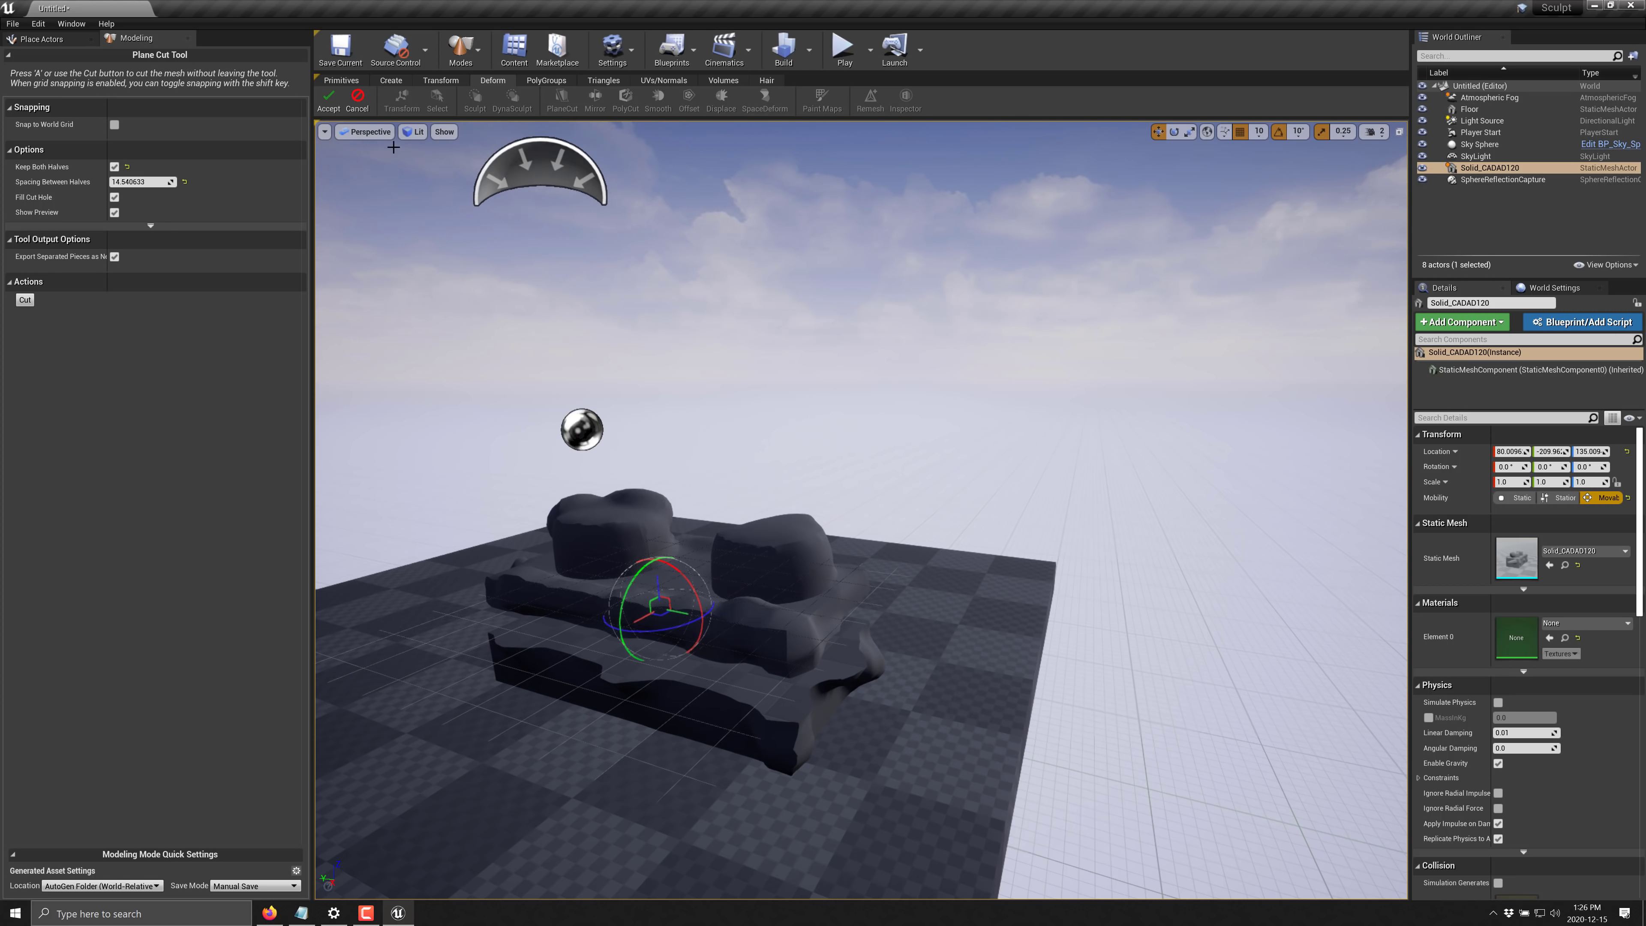
click(328, 100)
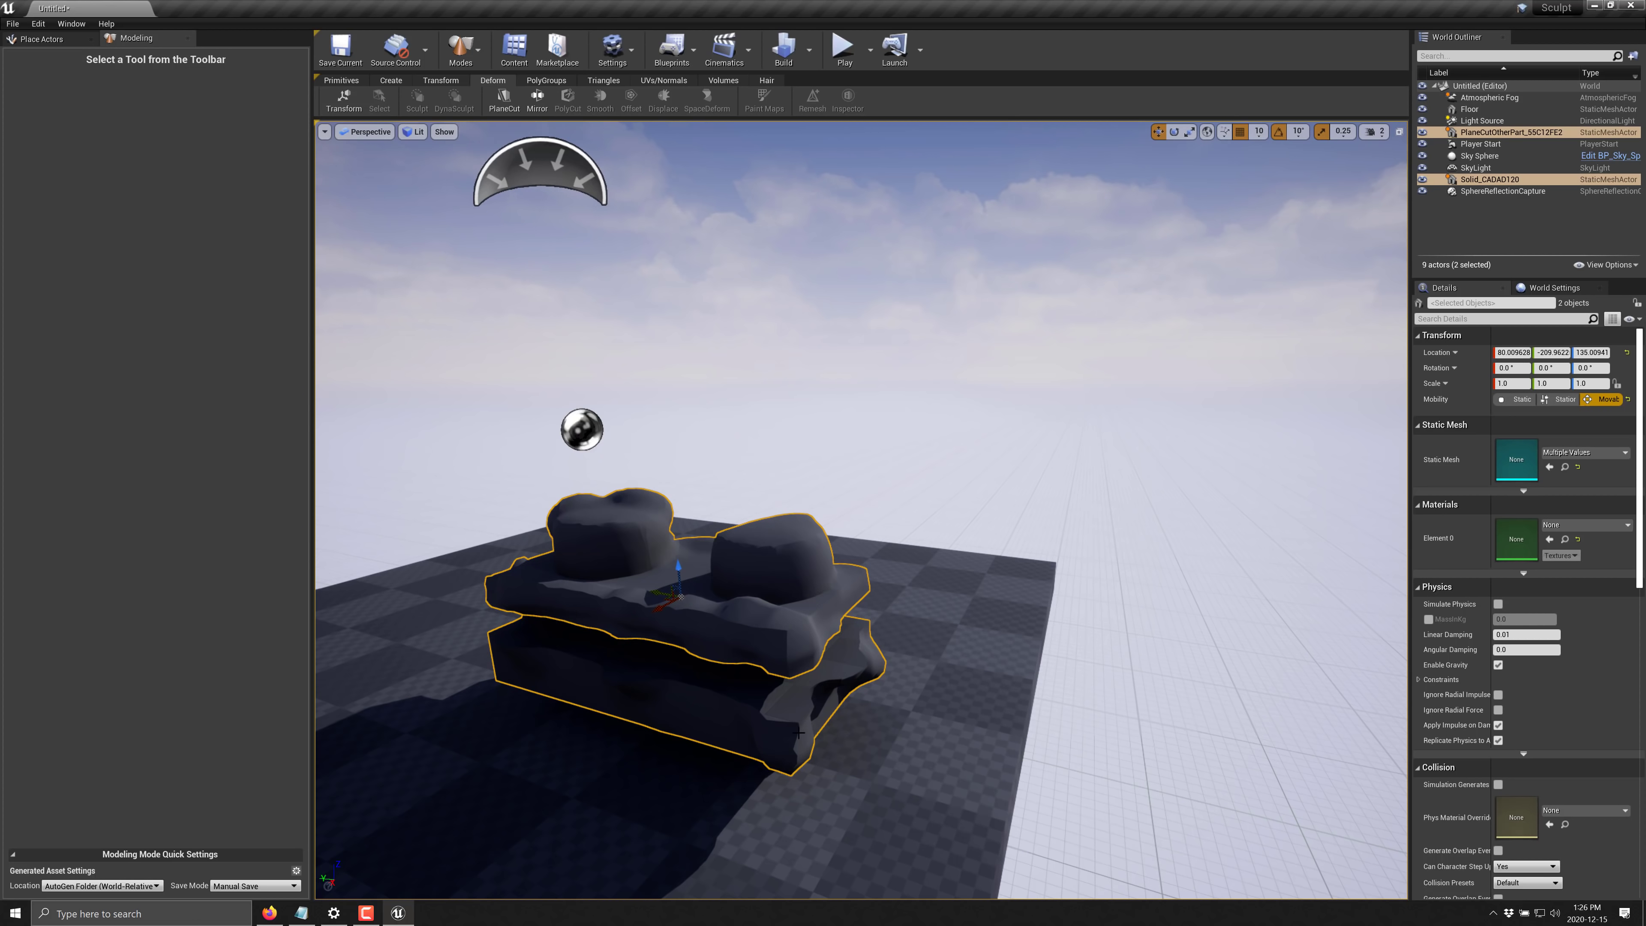
Move the upper half along the X axis to about -230, and inspect the Paint Maps settings for it
click(781, 619)
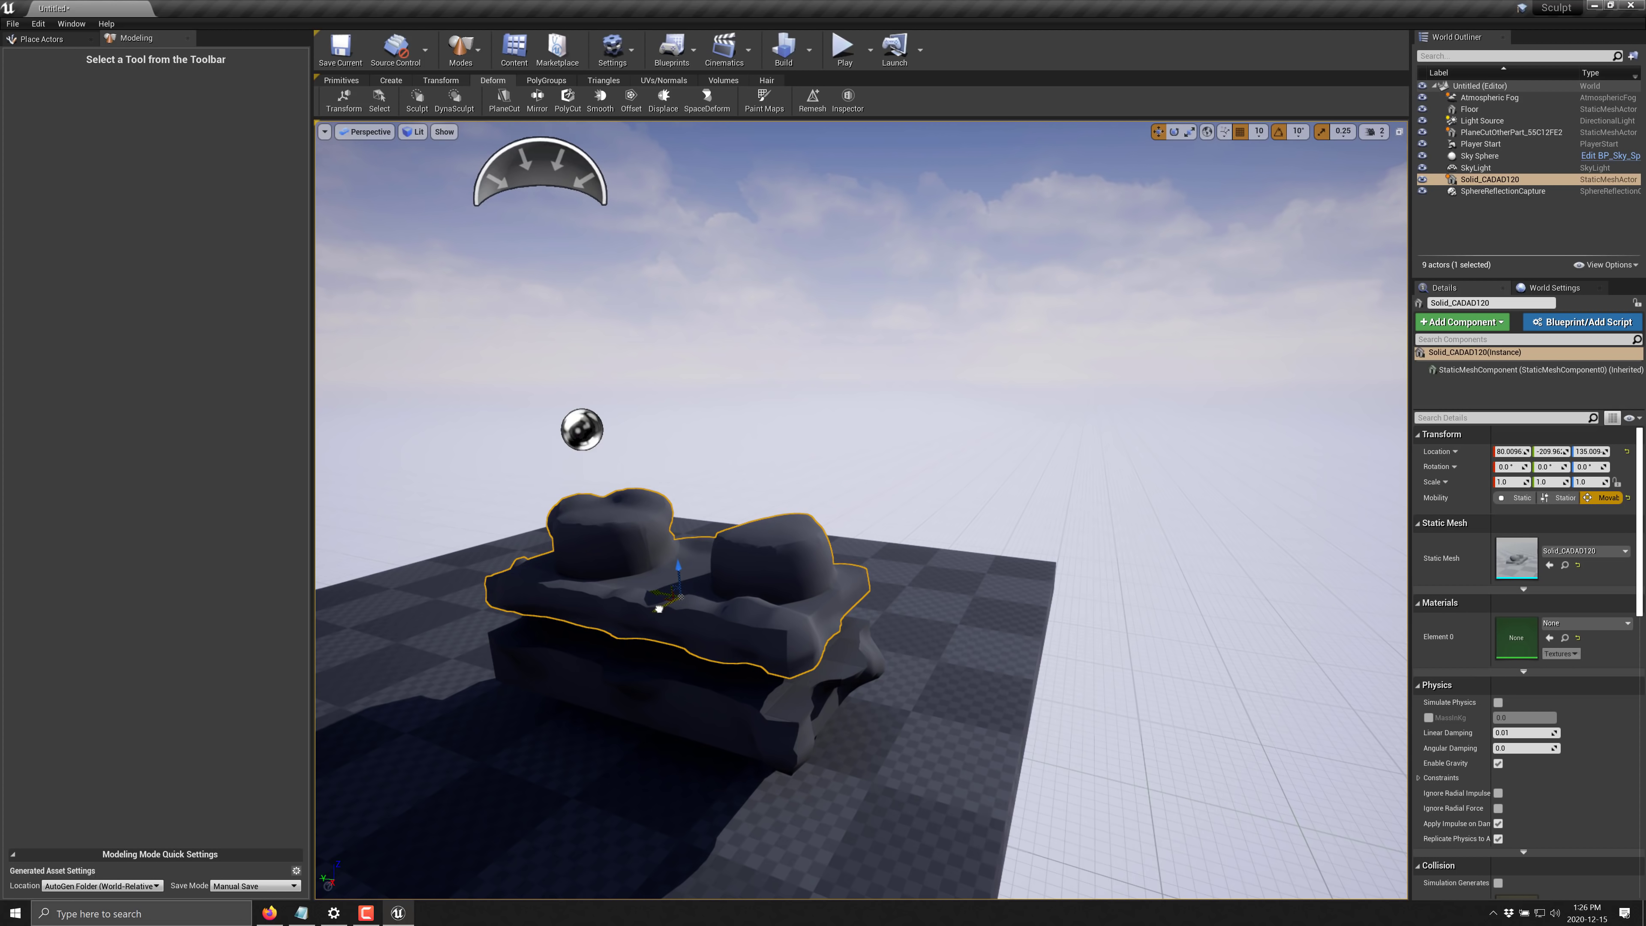
drag(656, 607, 822, 557)
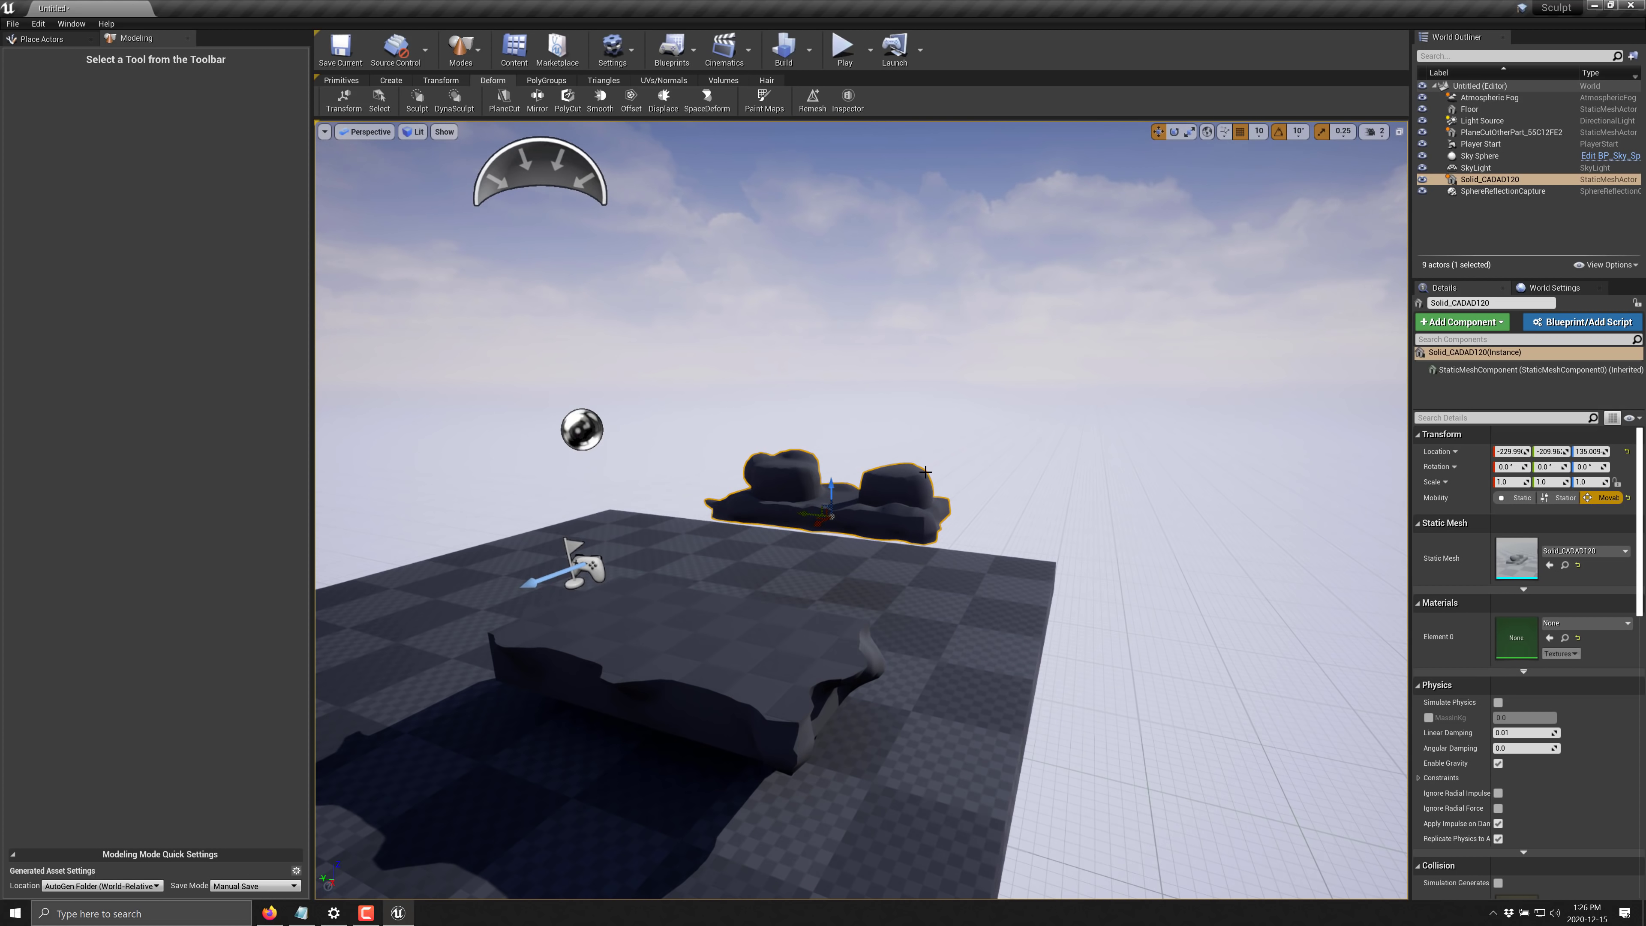
click(764, 100)
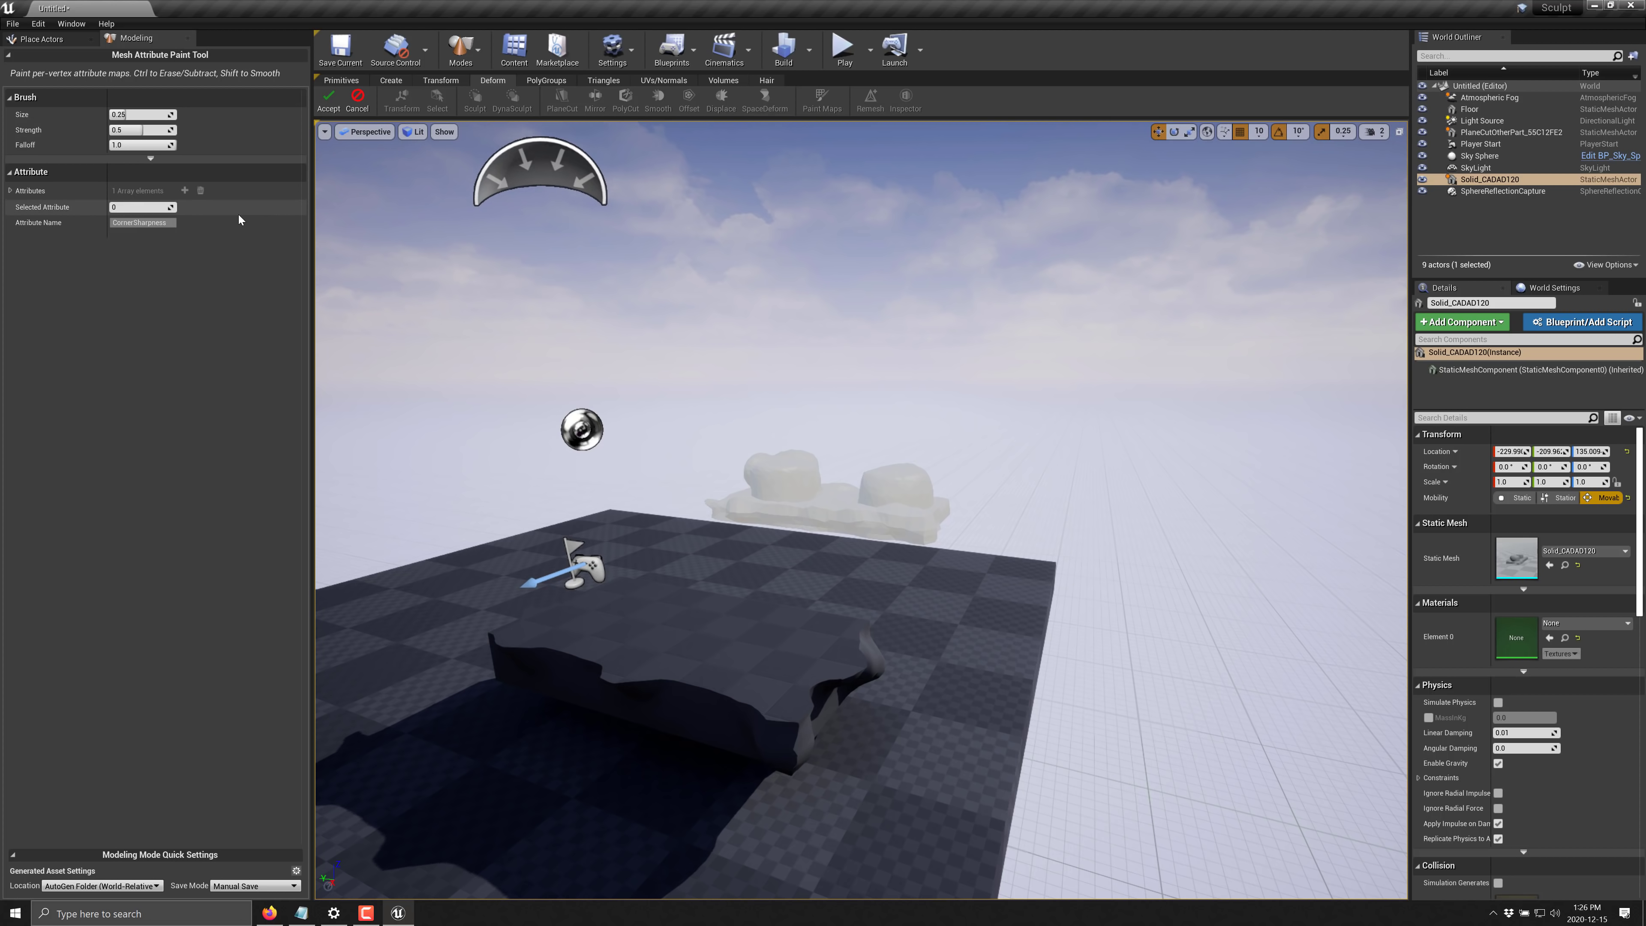
click(357, 101)
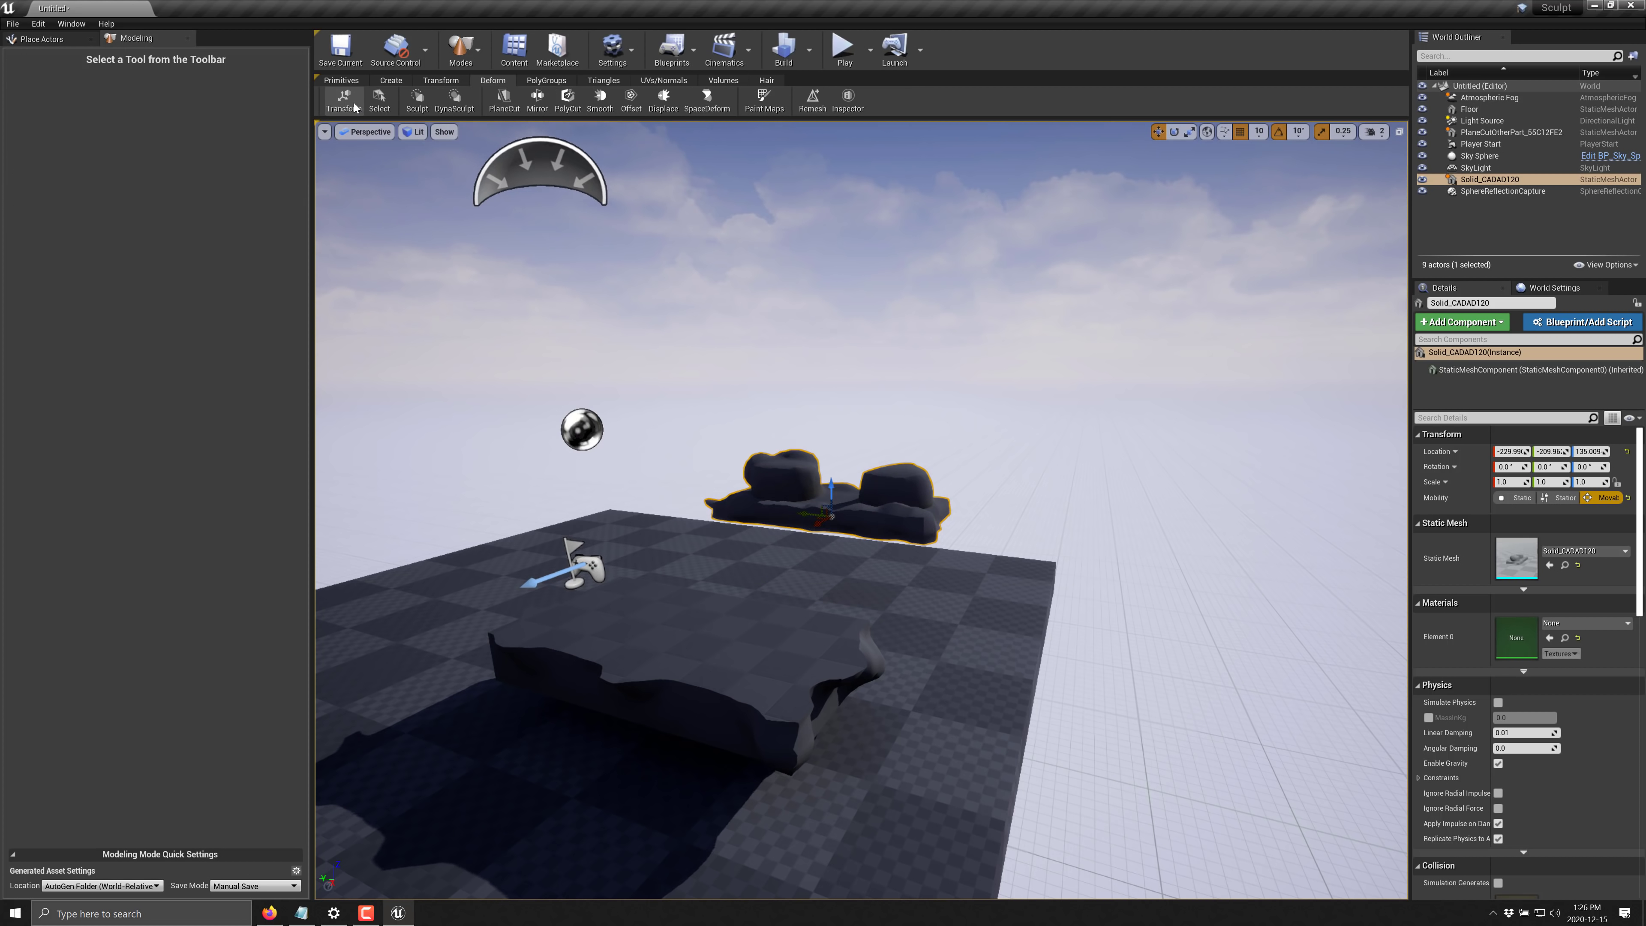
Delete both halves of the cut solid from the scene
key(Delete)
click(767, 616)
key(Delete)
Place one default sphere primitive on the floor at about X -150, Y -10, and show the PolyGroups tools
click(342, 81)
click(682, 100)
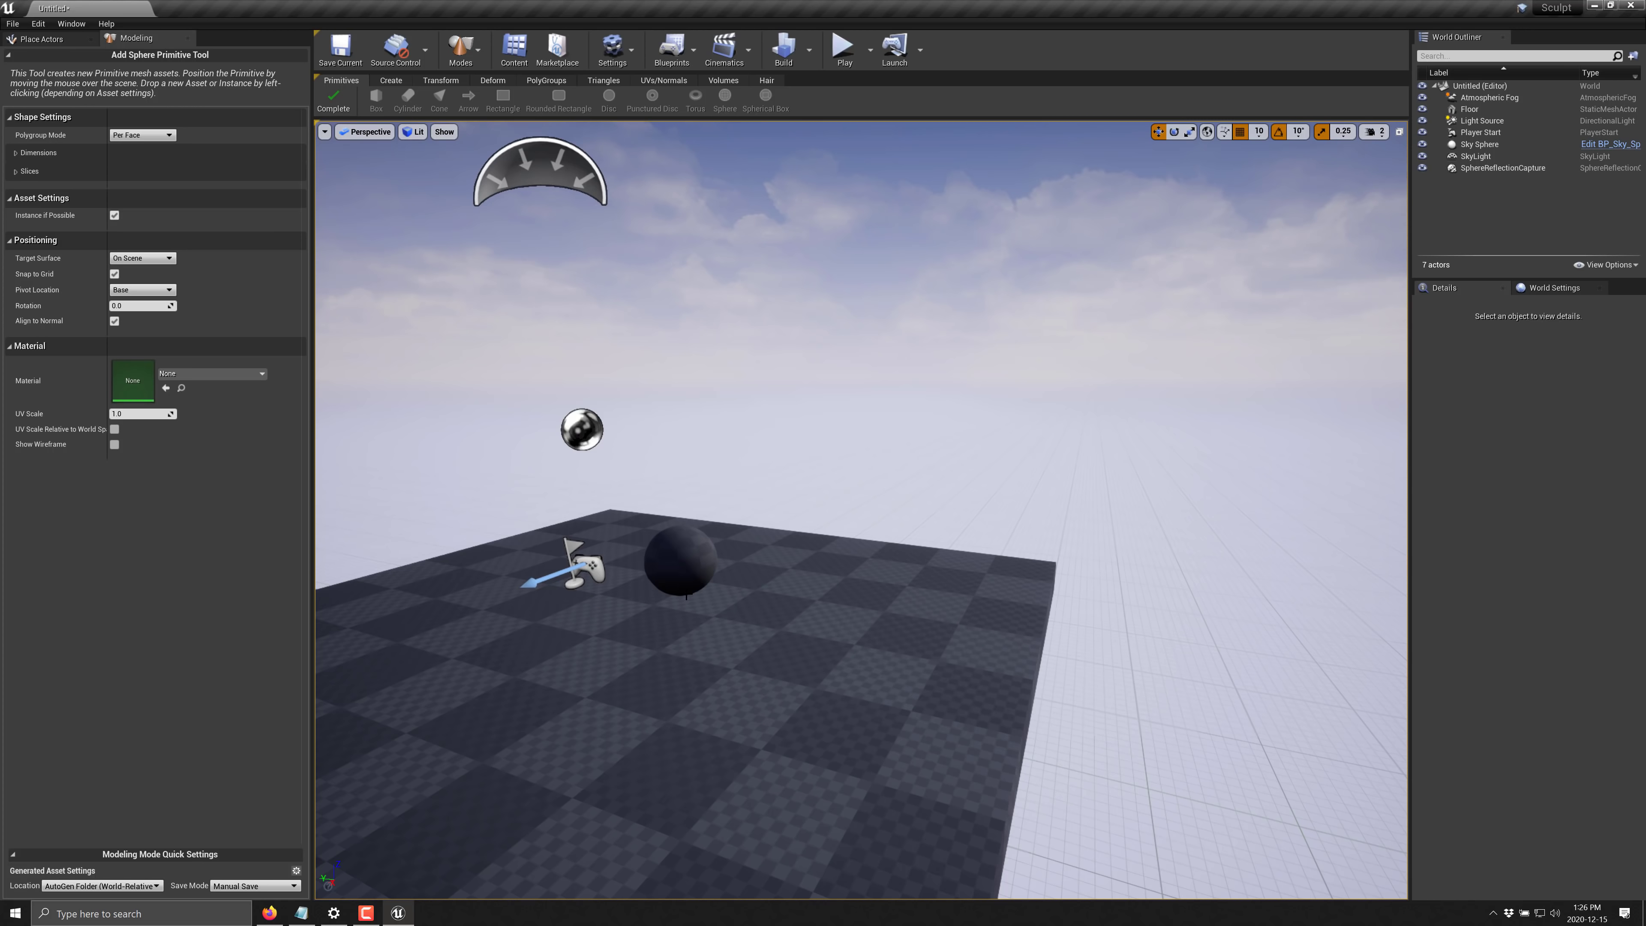
click(680, 587)
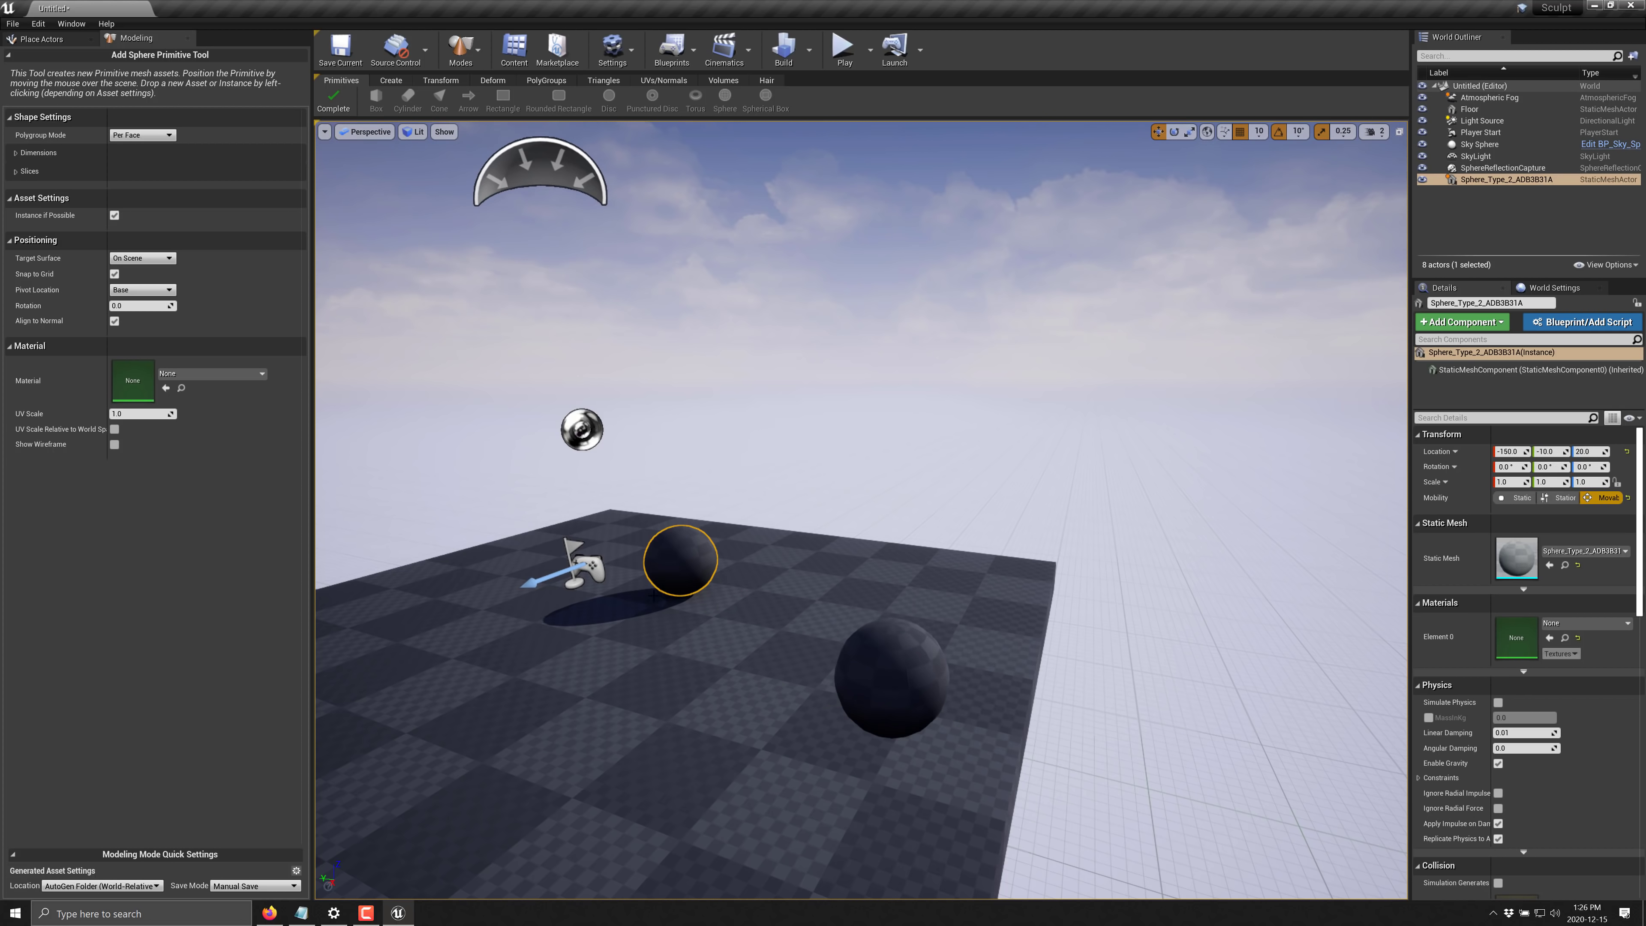
click(543, 79)
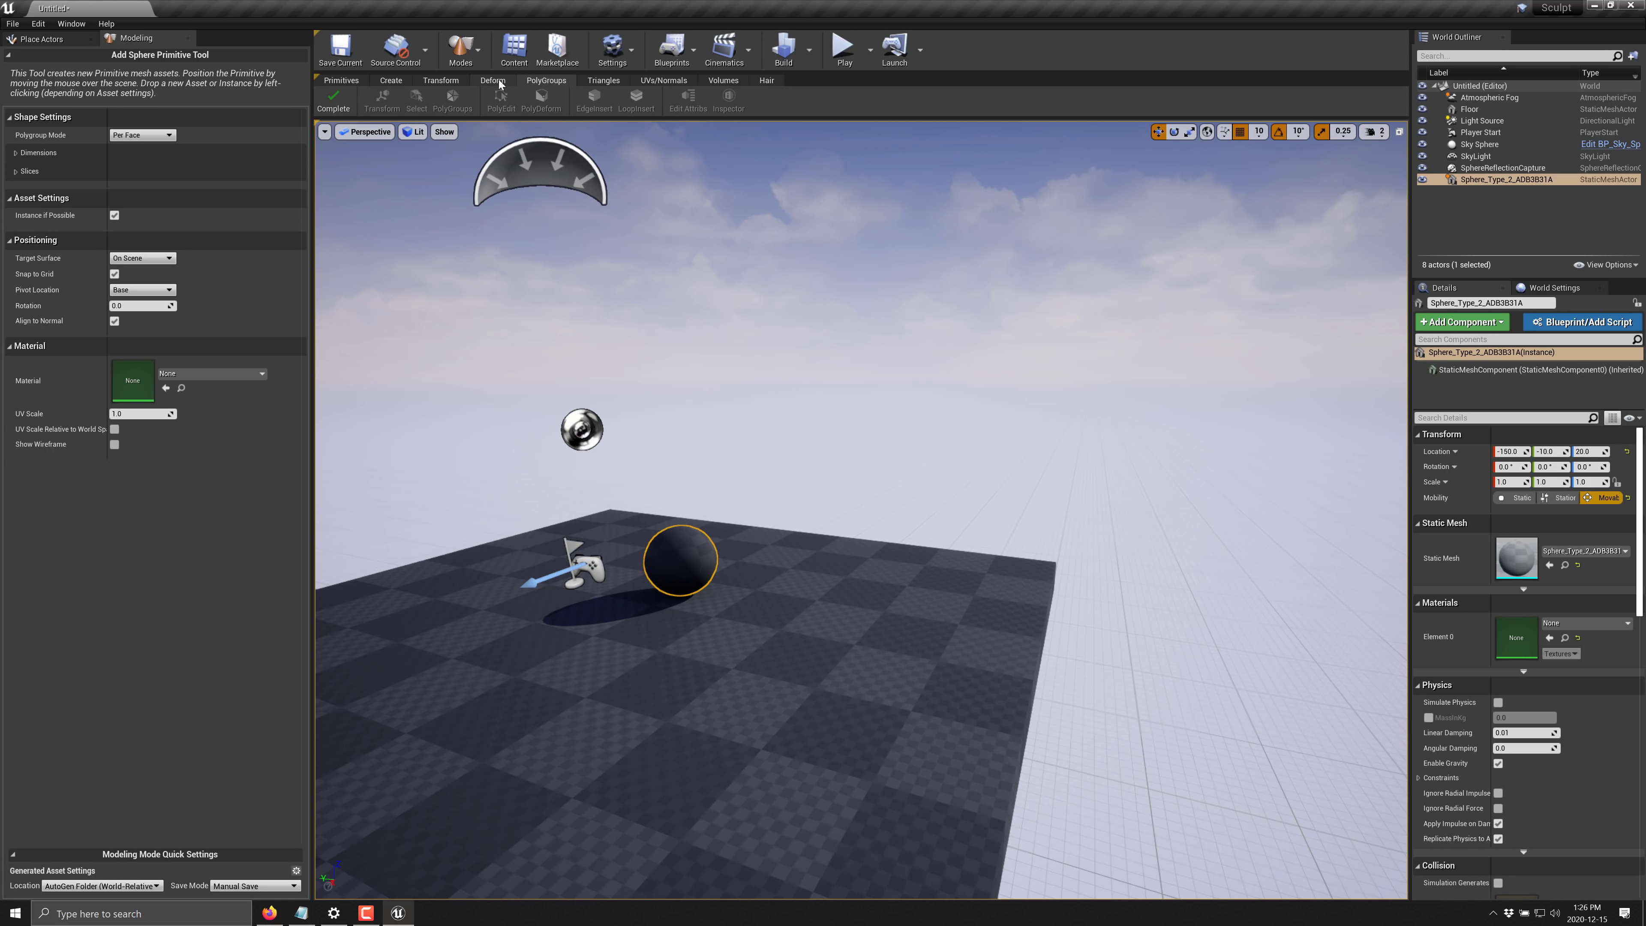
Complete the sphere primitive tool, keeping the PolyGroups tools available for the new sphere
click(496, 81)
click(546, 80)
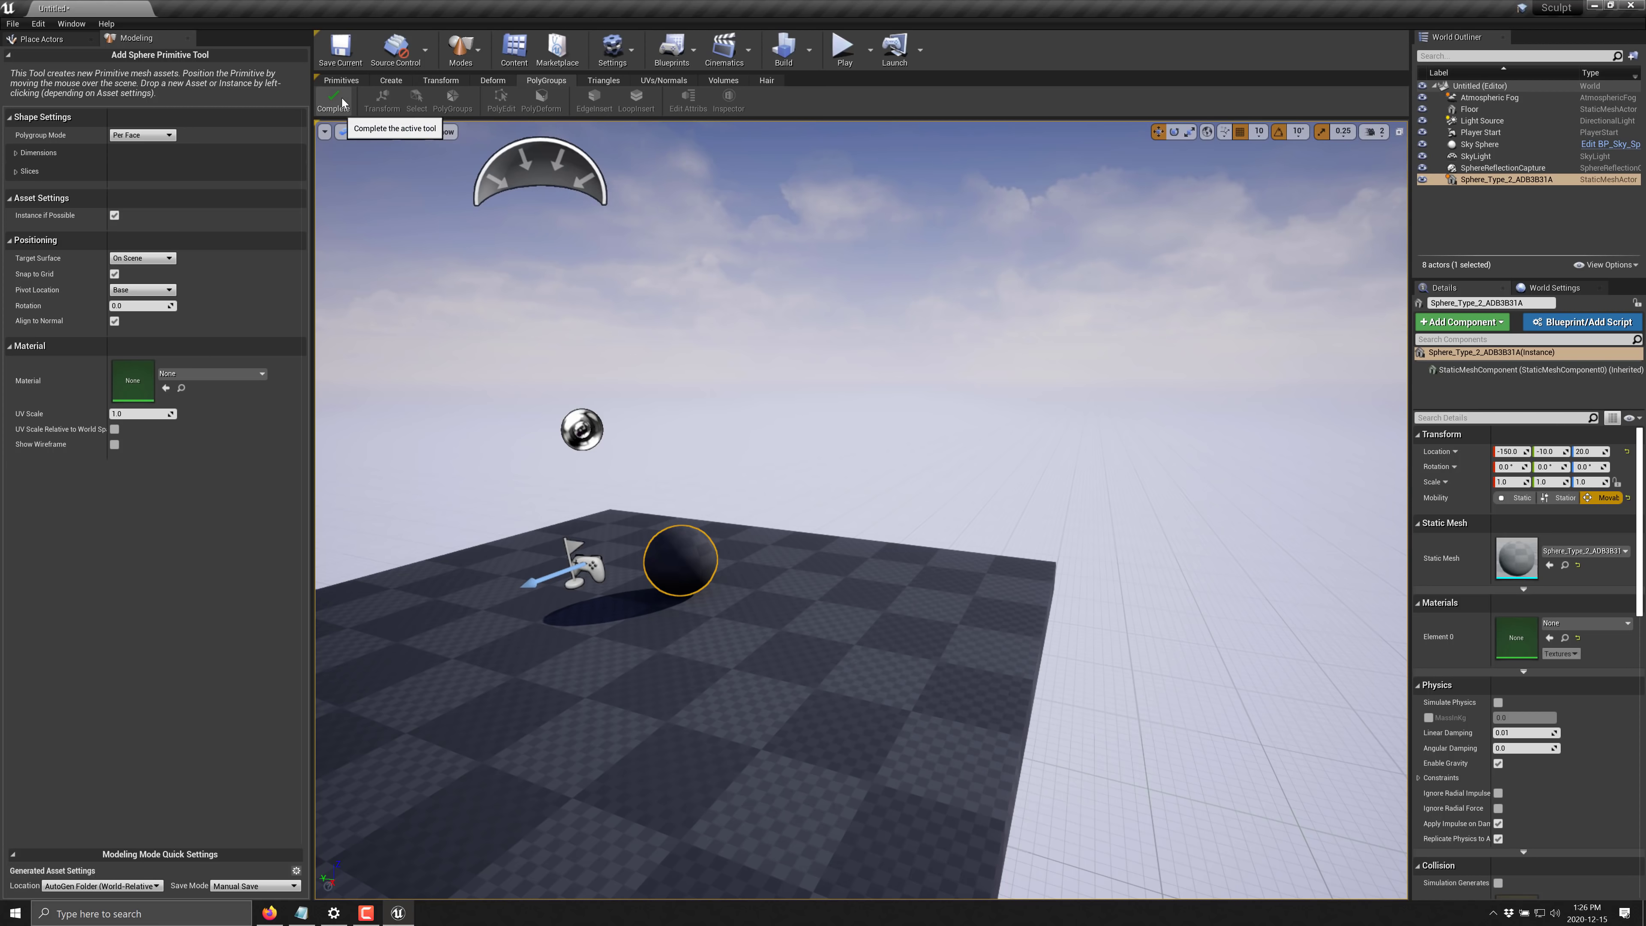
click(343, 103)
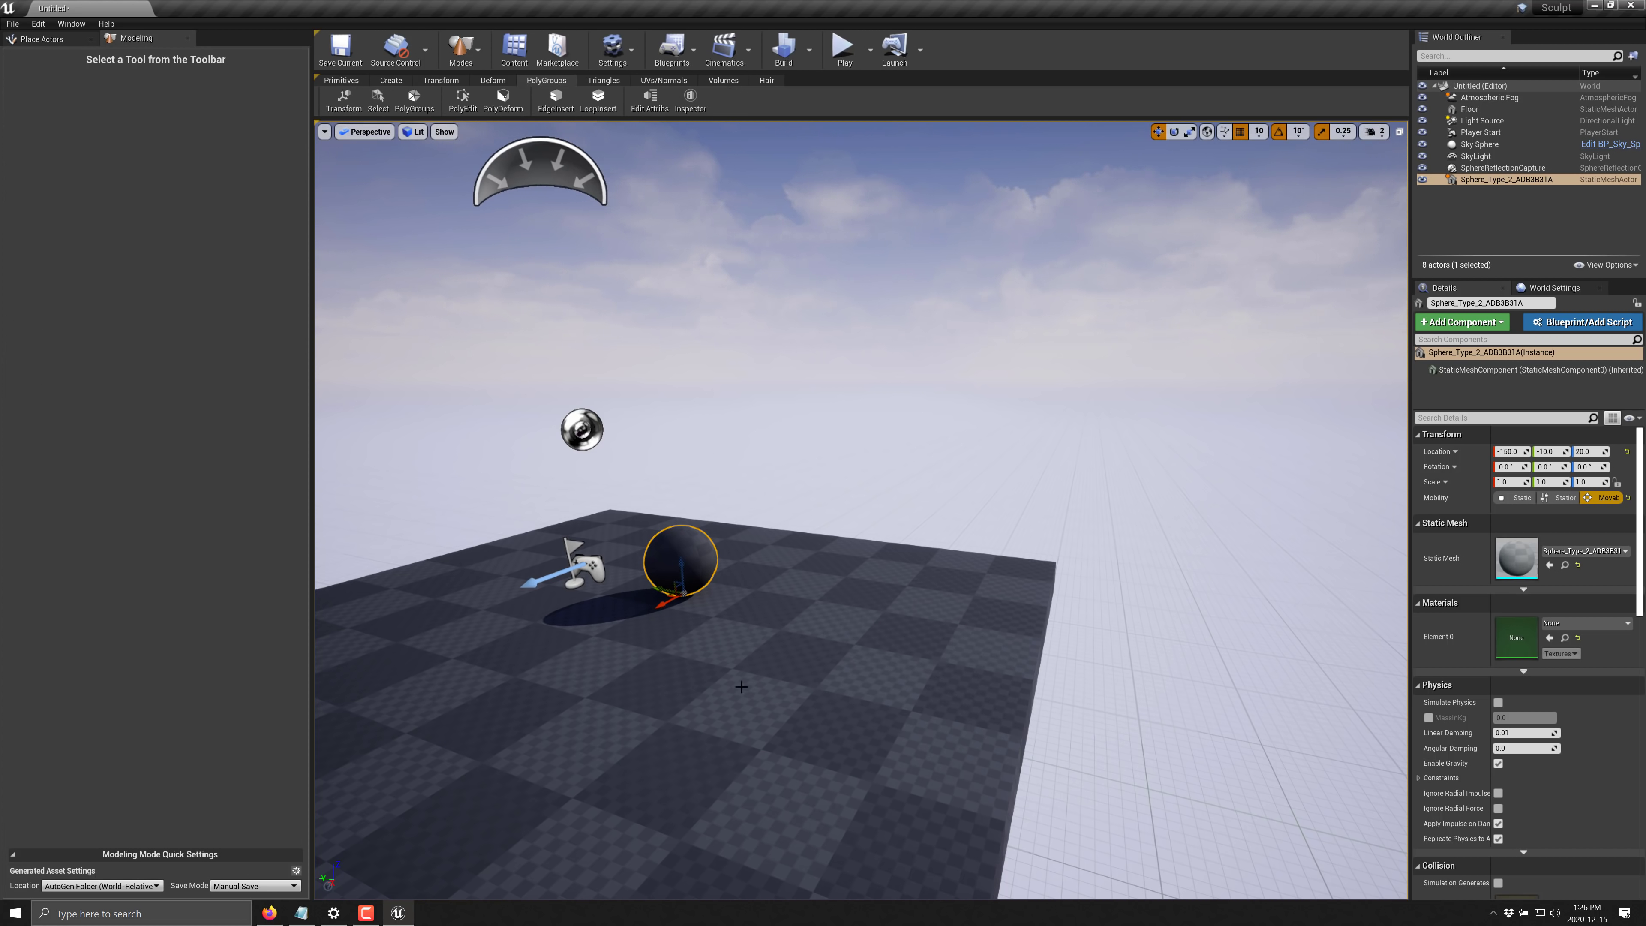
scroll(745, 680, up, 2)
scroll(745, 680, up, 2)
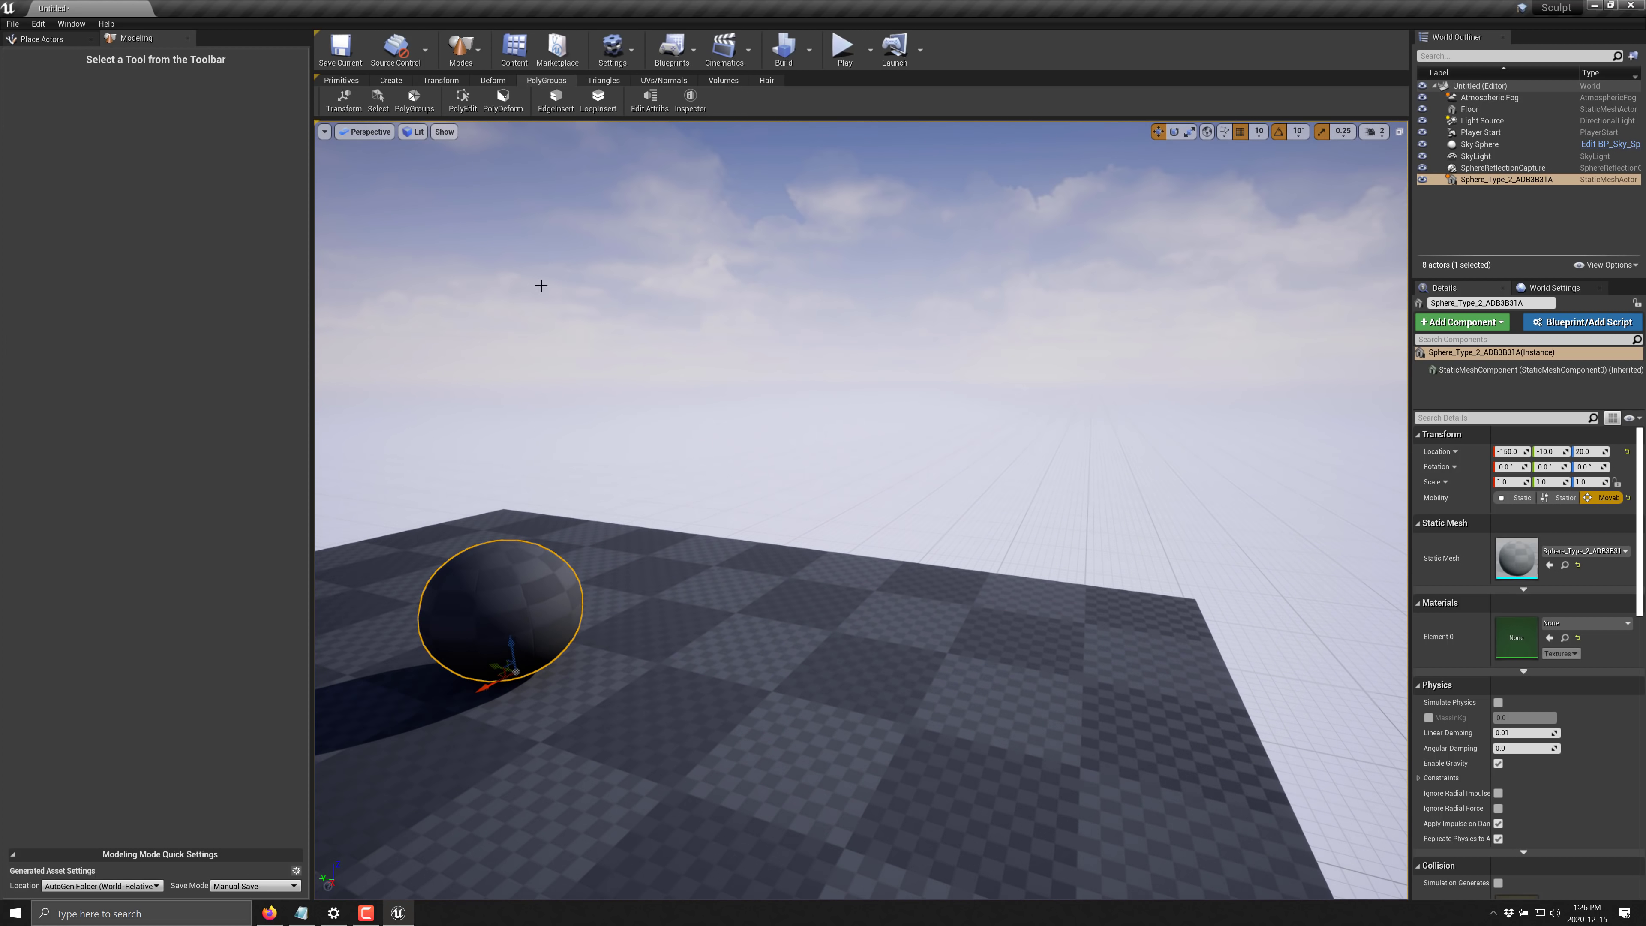
Start editing the sphere's PolyGroups with PolyEdit and select a single face on its upper part
click(463, 100)
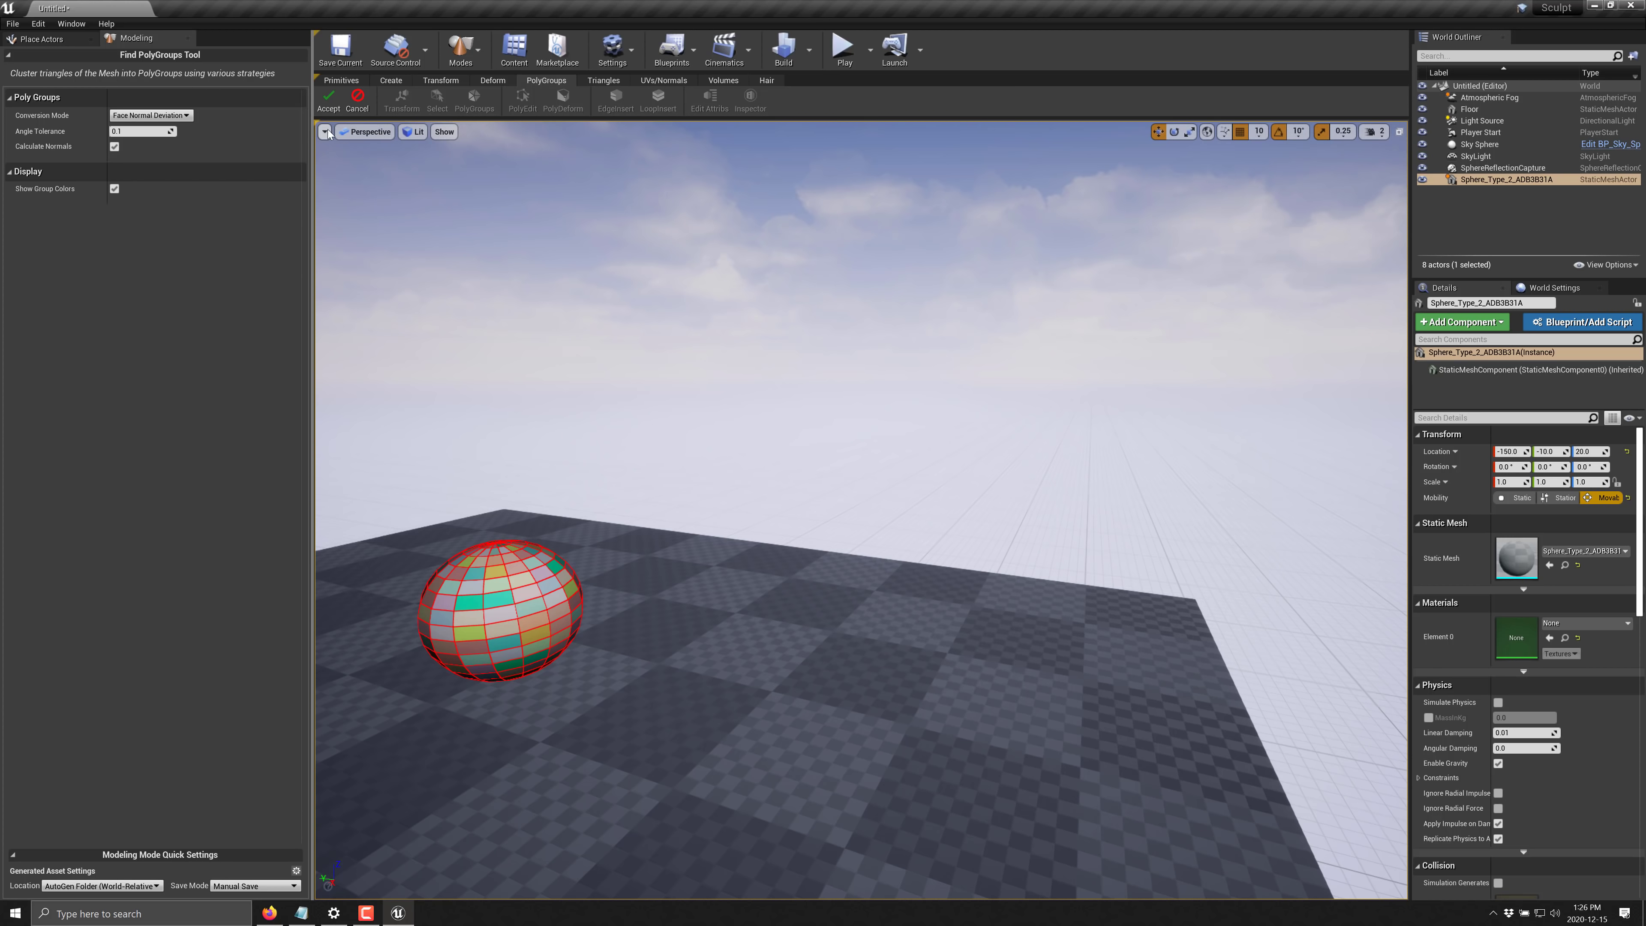
key(Escape)
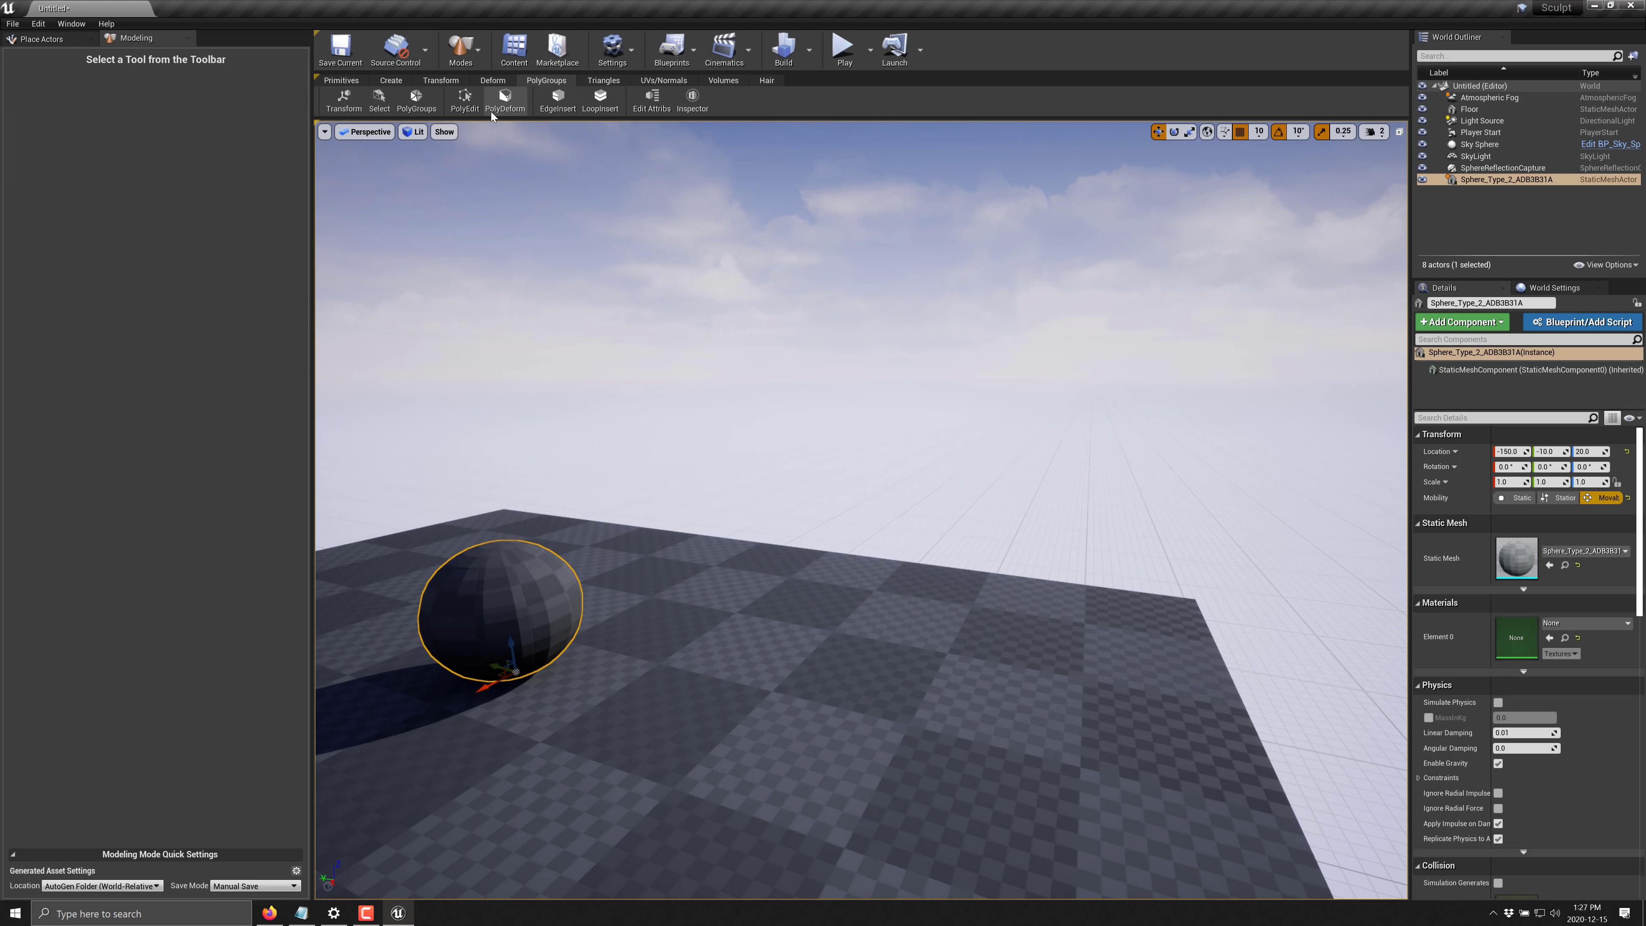
click(473, 103)
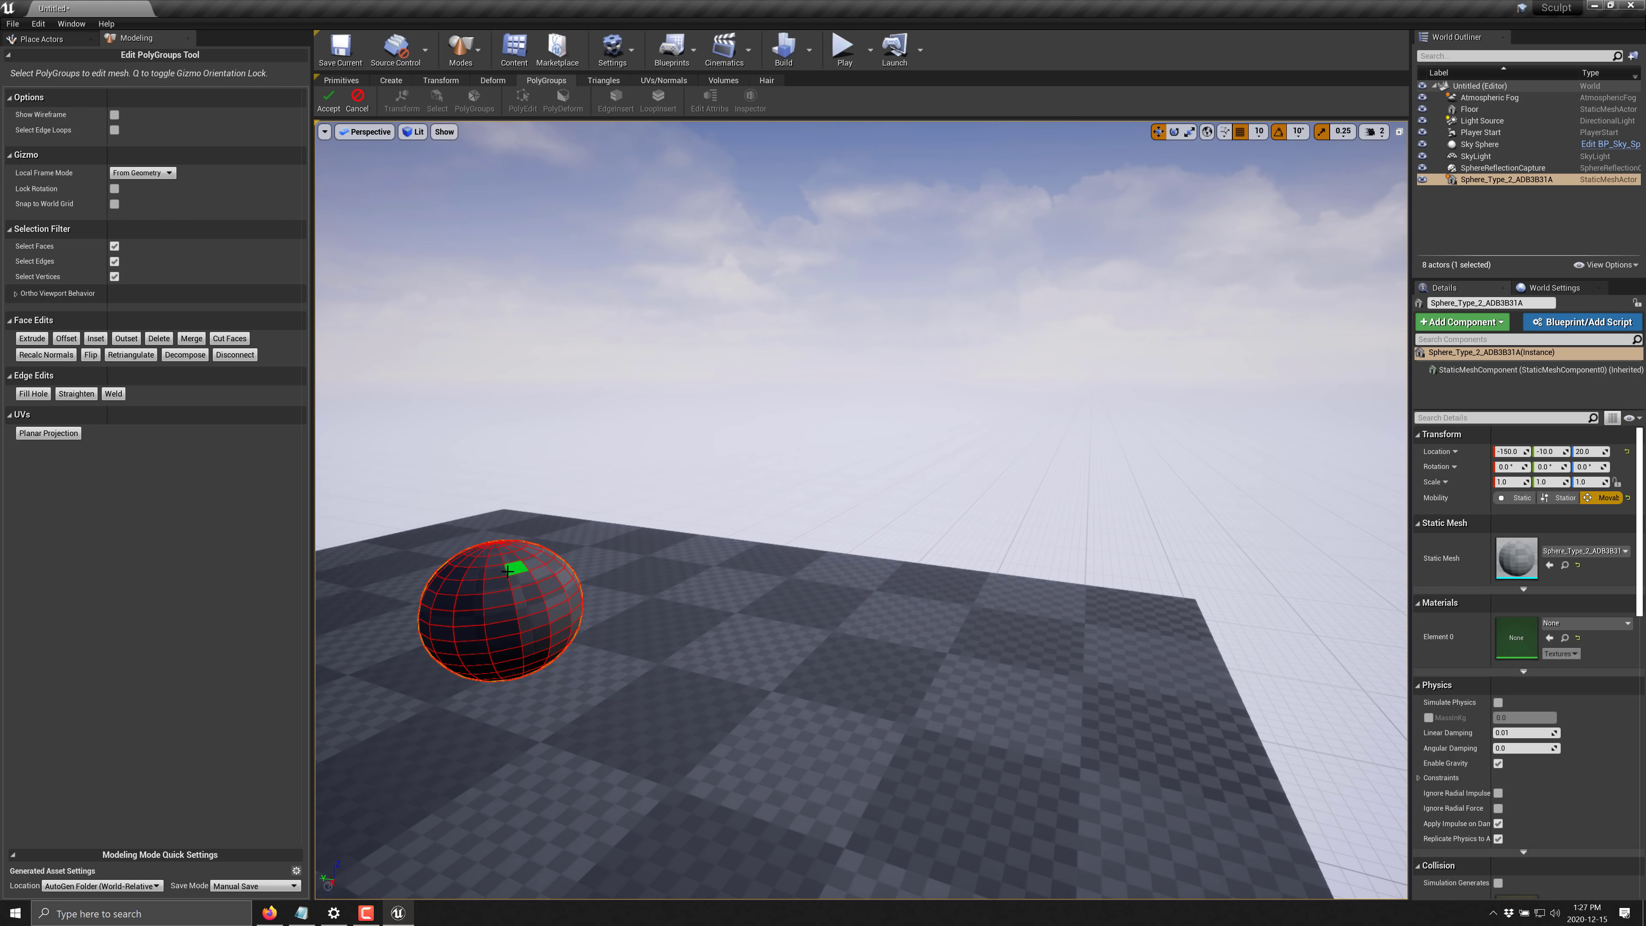
click(552, 578)
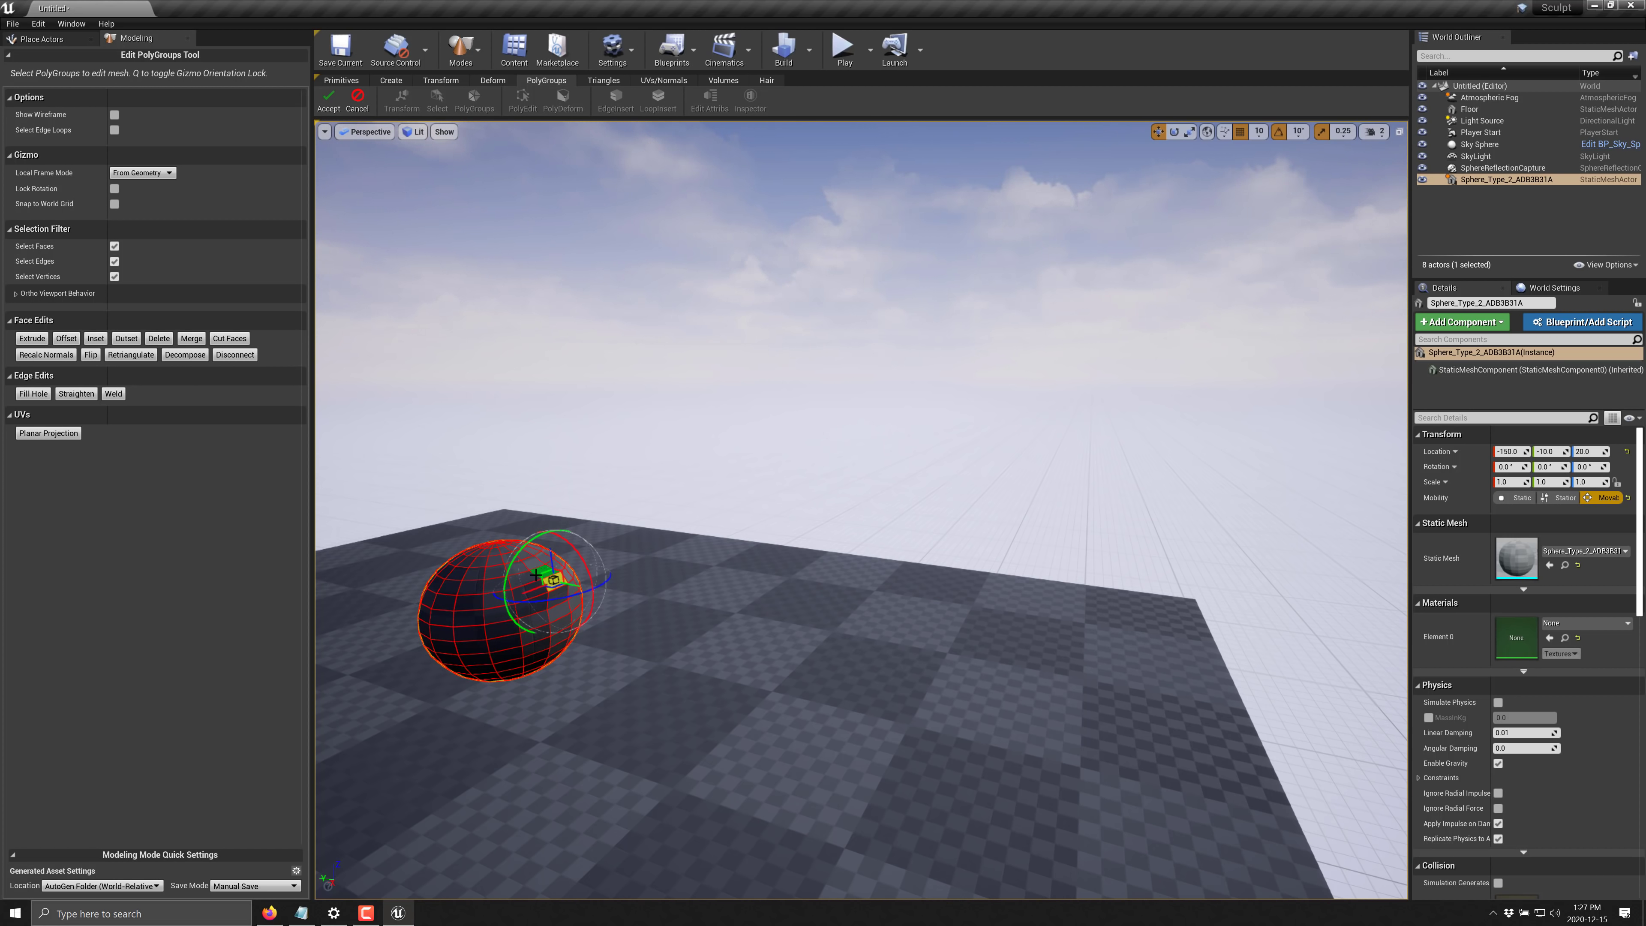
click(536, 573)
scroll(585, 607, up, 5)
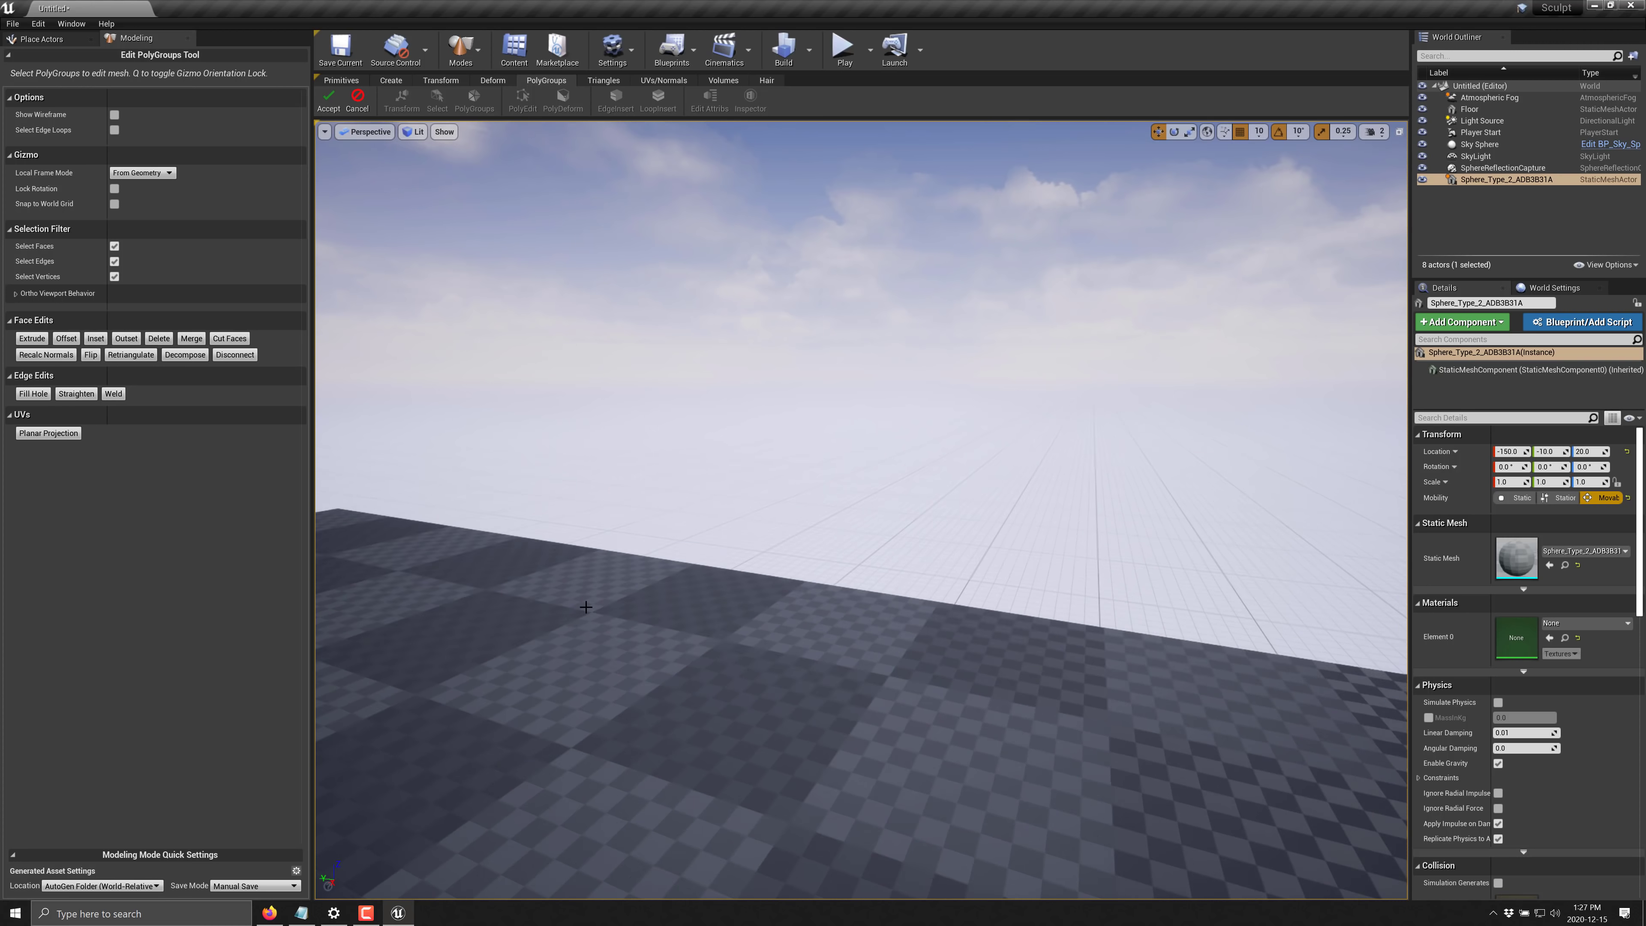
scroll(603, 627, down, 5)
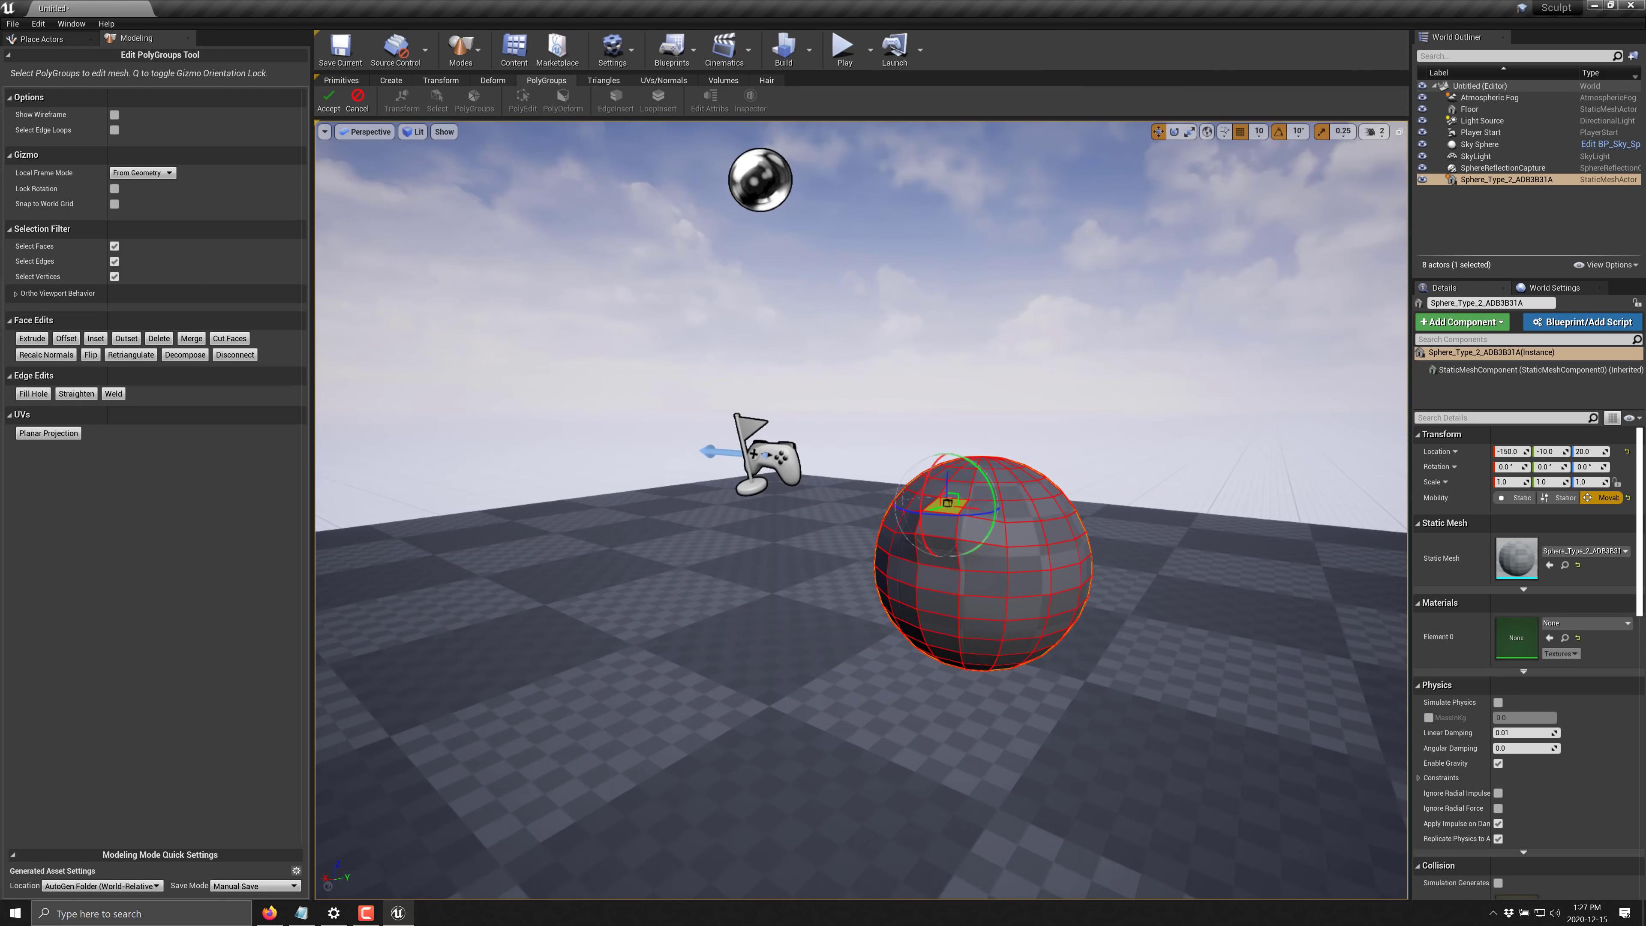
scroll(790, 654, up, 3)
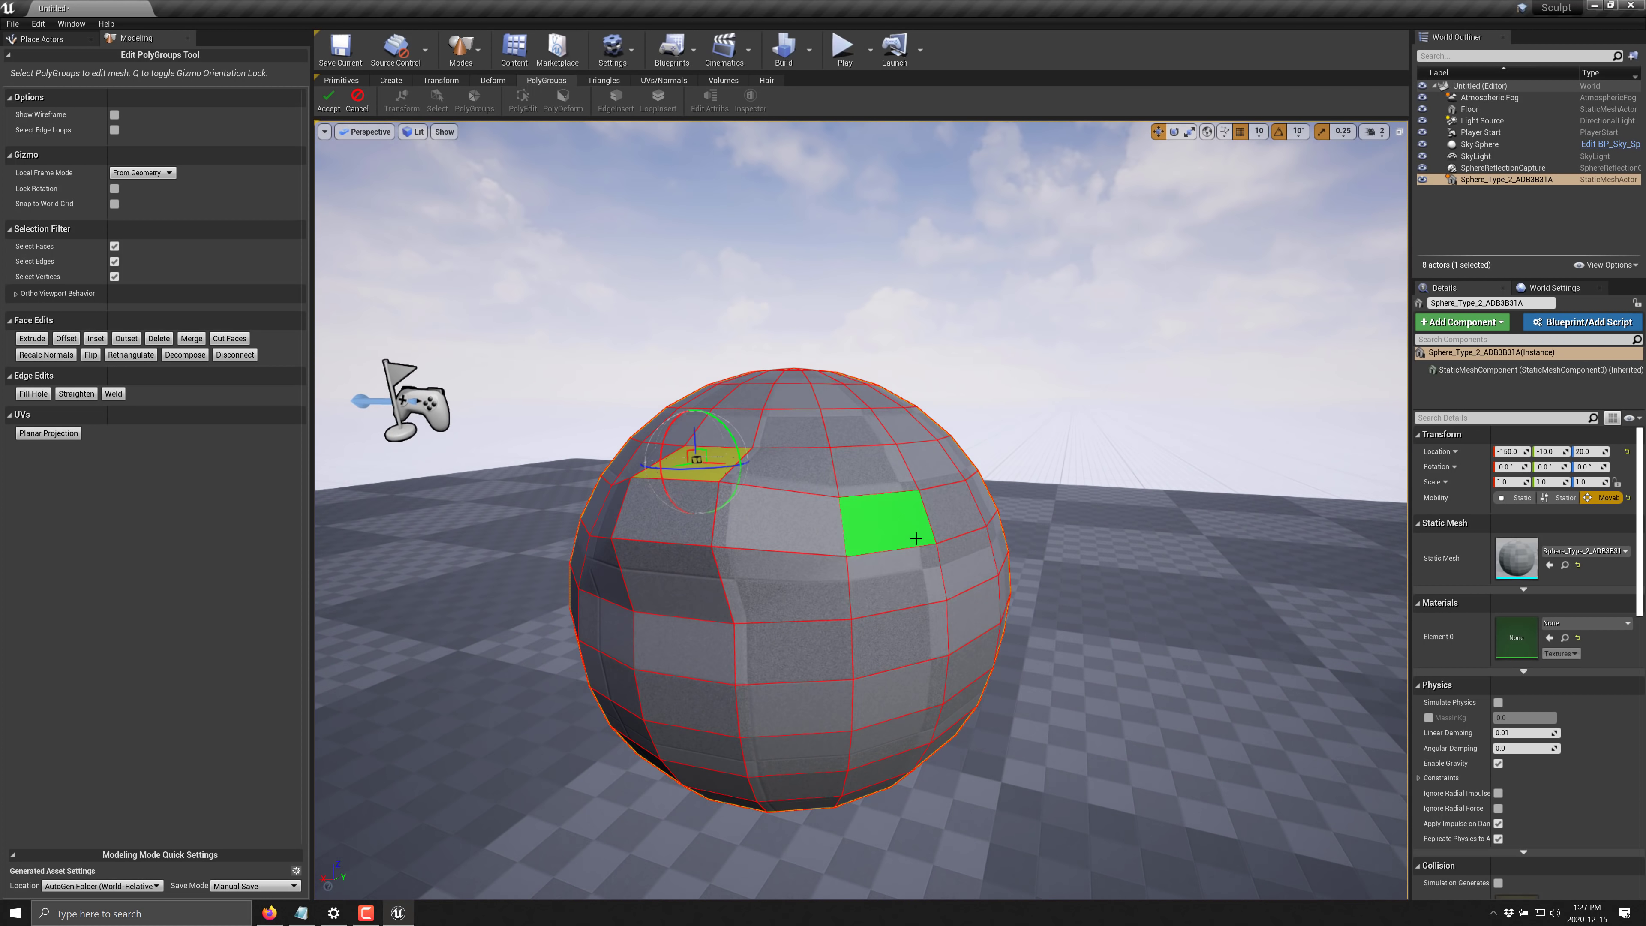
Select another face on the sphere's upper front and shift it slightly sideways
click(943, 534)
click(914, 525)
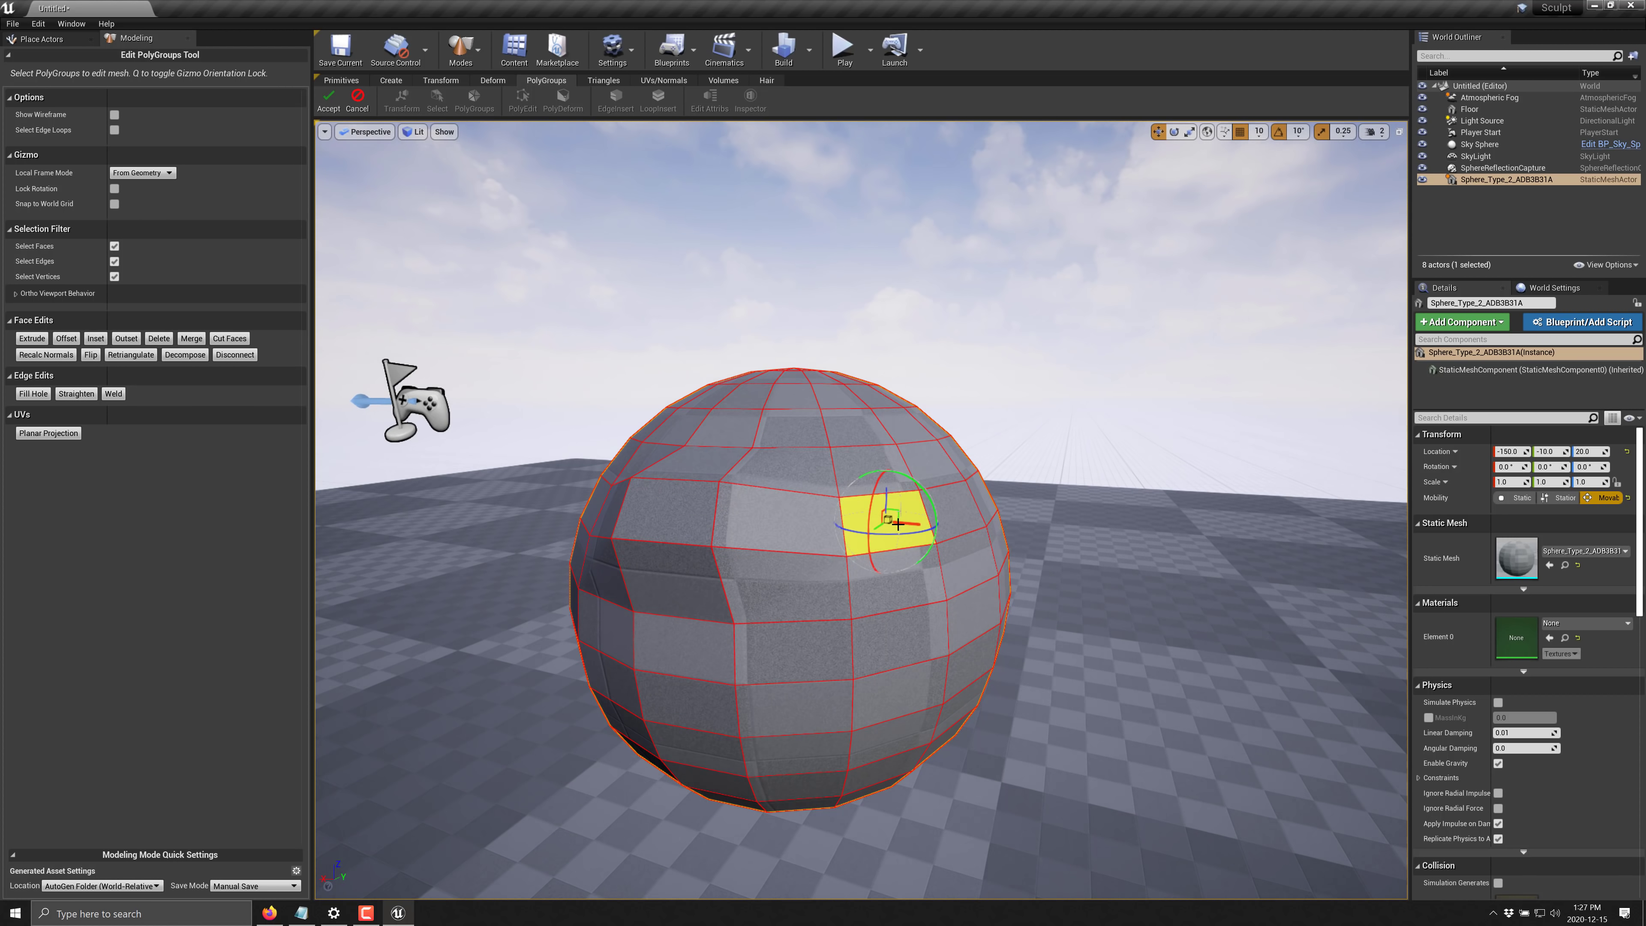
drag(918, 526, 914, 525)
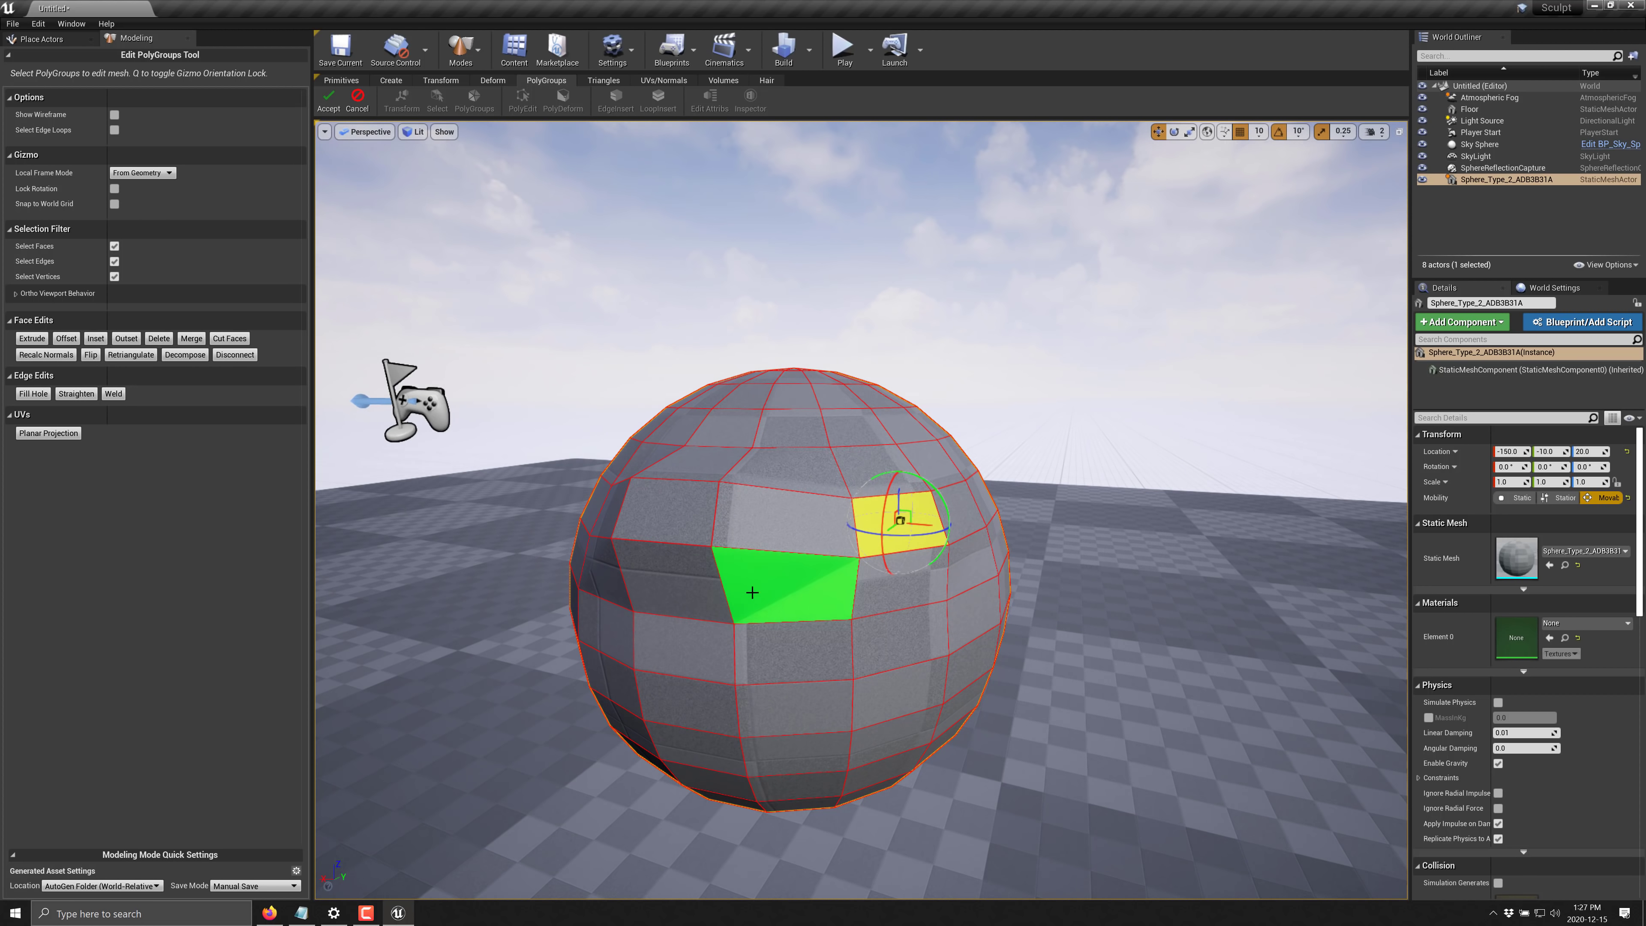
Add the three adjoining faces to the shifted face to form a two-by-two block, and extrude it well outward along the selection normal
shift+click(961, 509)
shift+click(972, 563)
shift+click(902, 585)
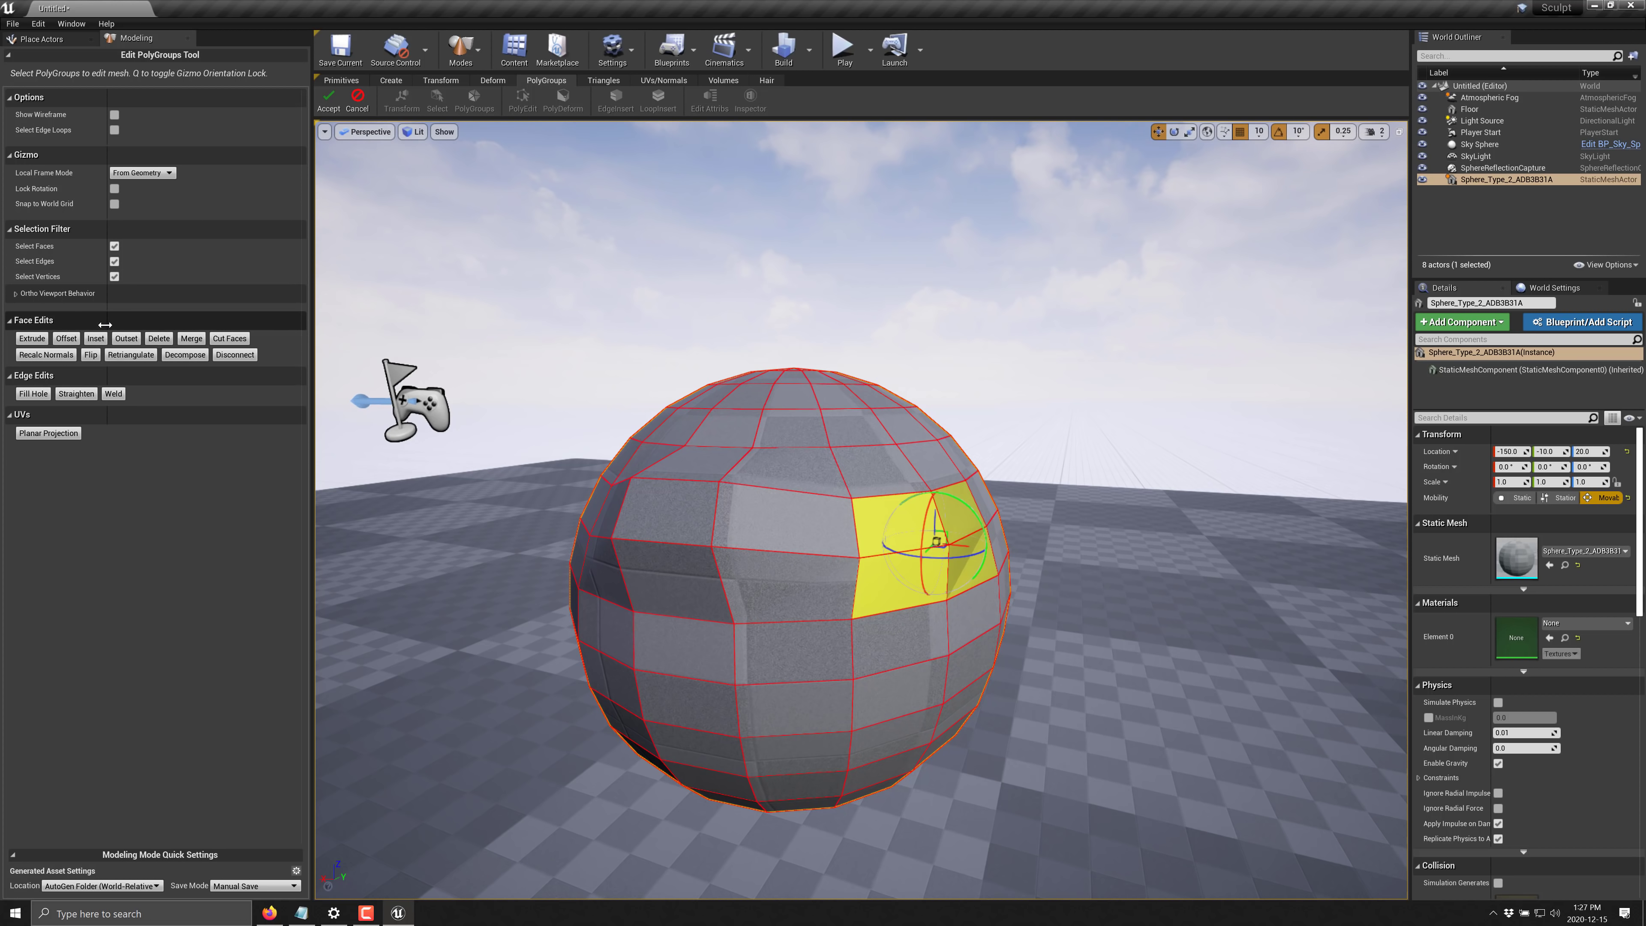
click(35, 341)
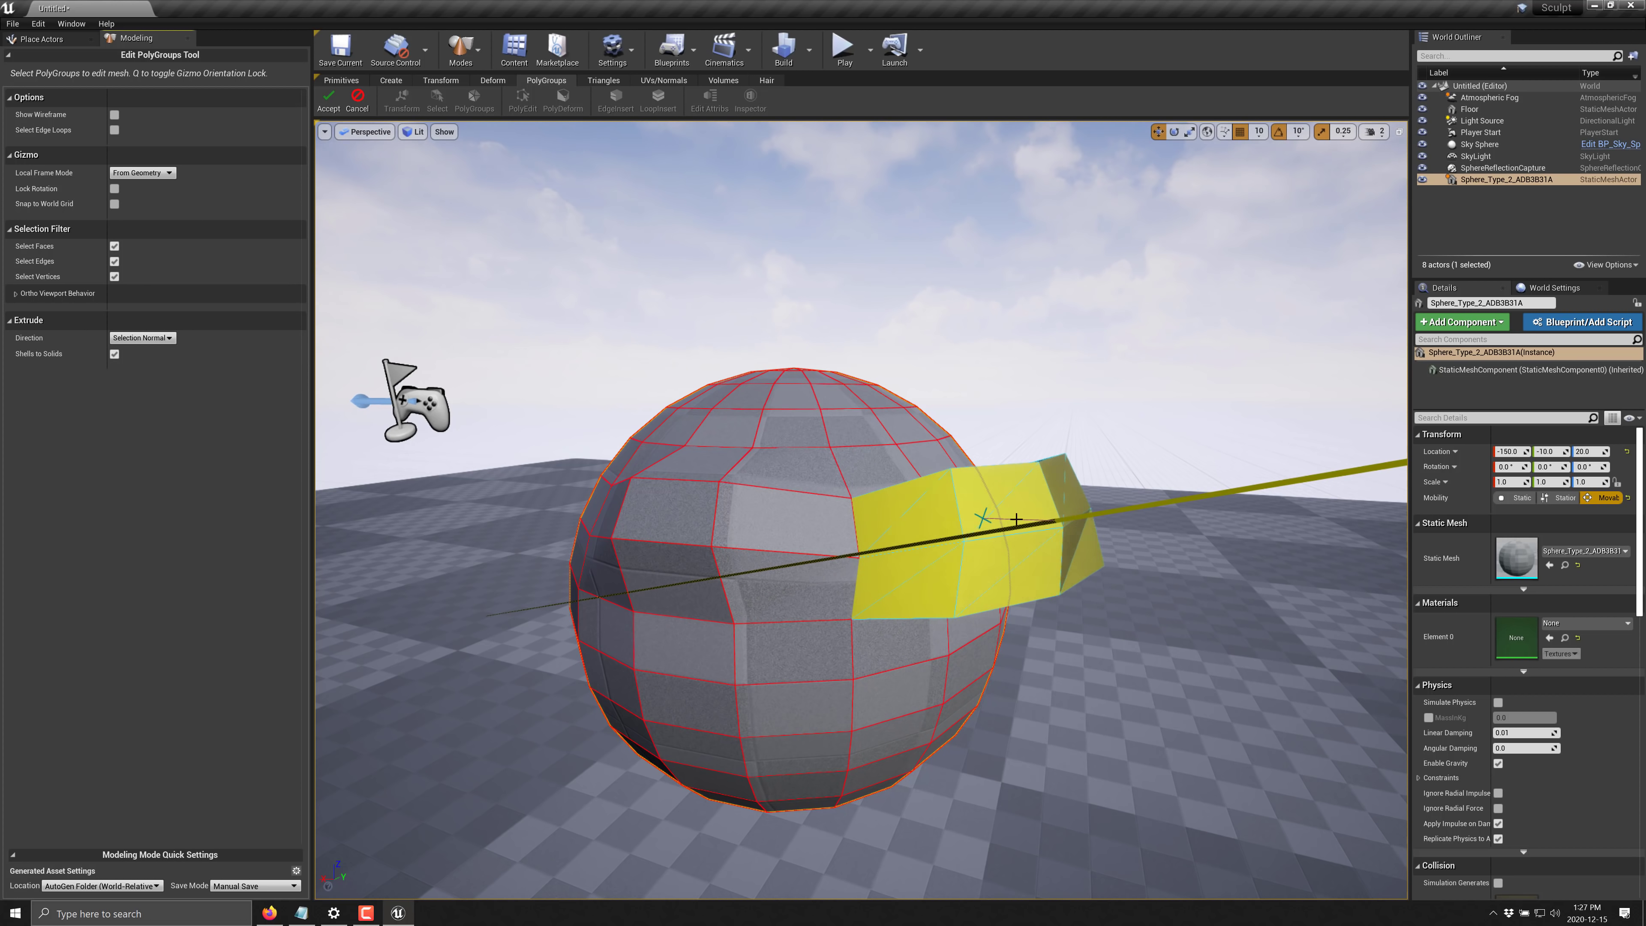
click(1112, 564)
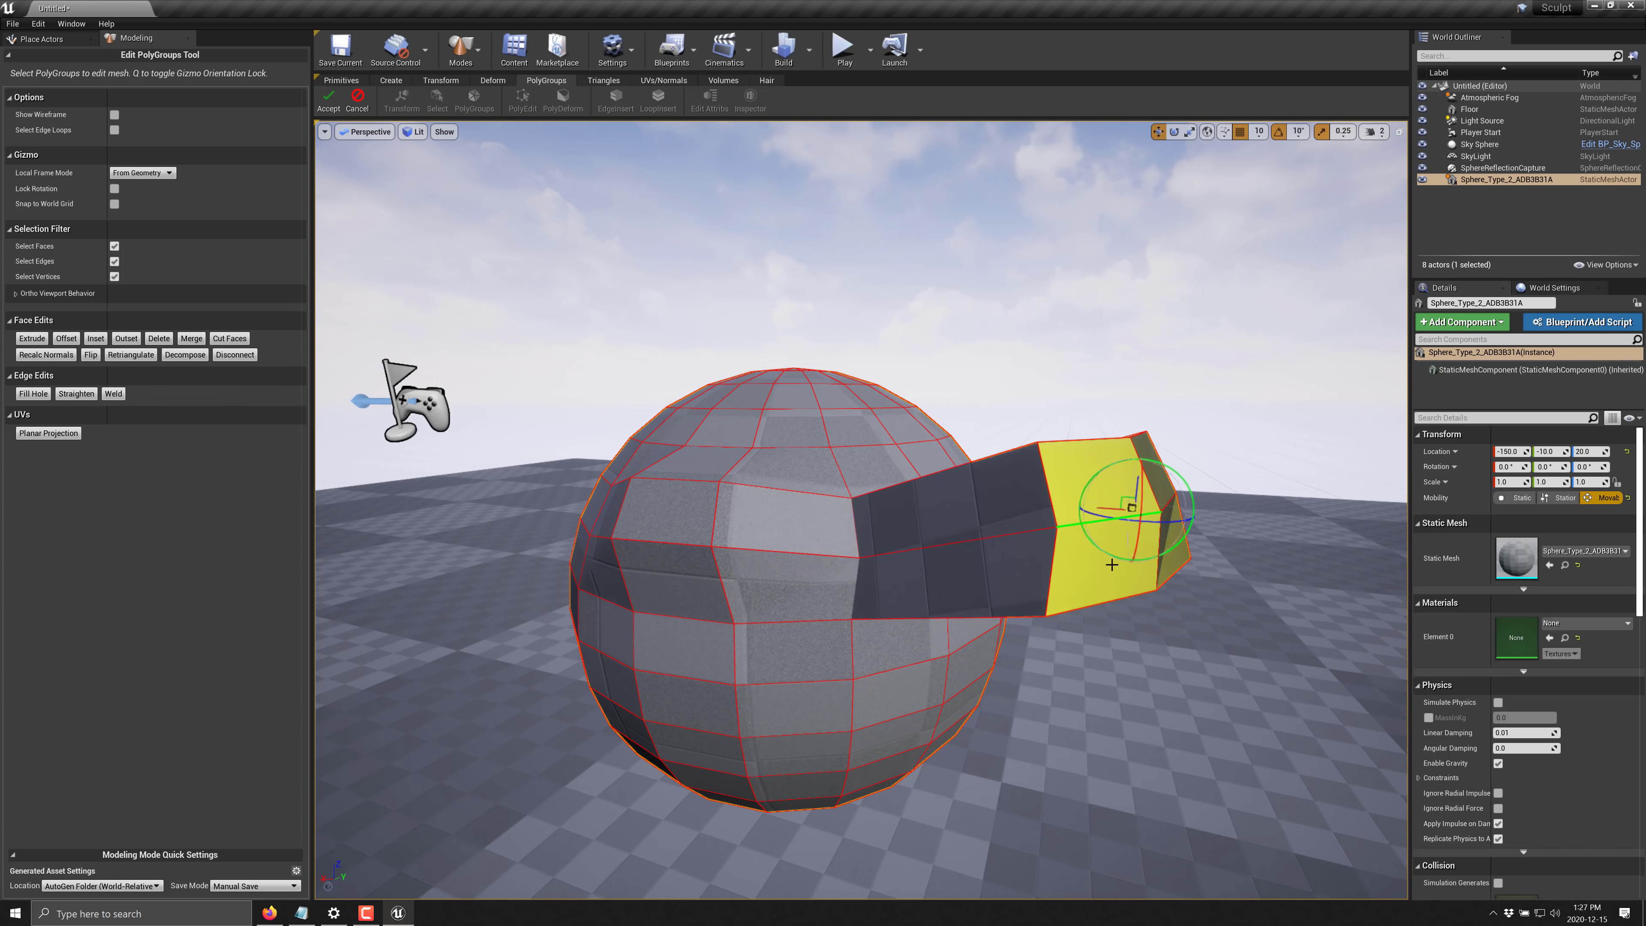